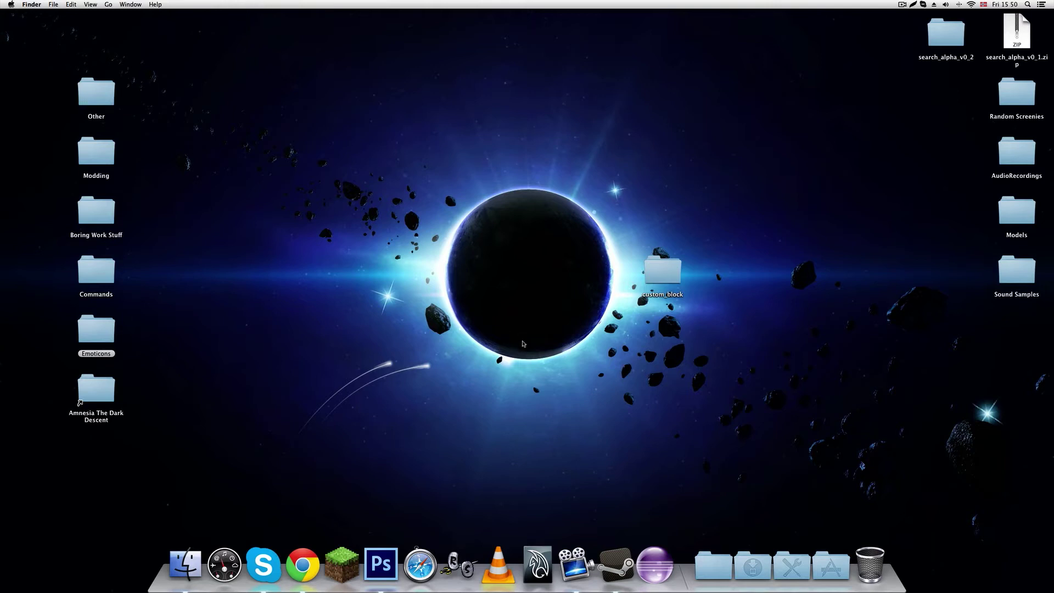
- Show the editor programs stored in the Editors folder, and close the list again
click(709, 558)
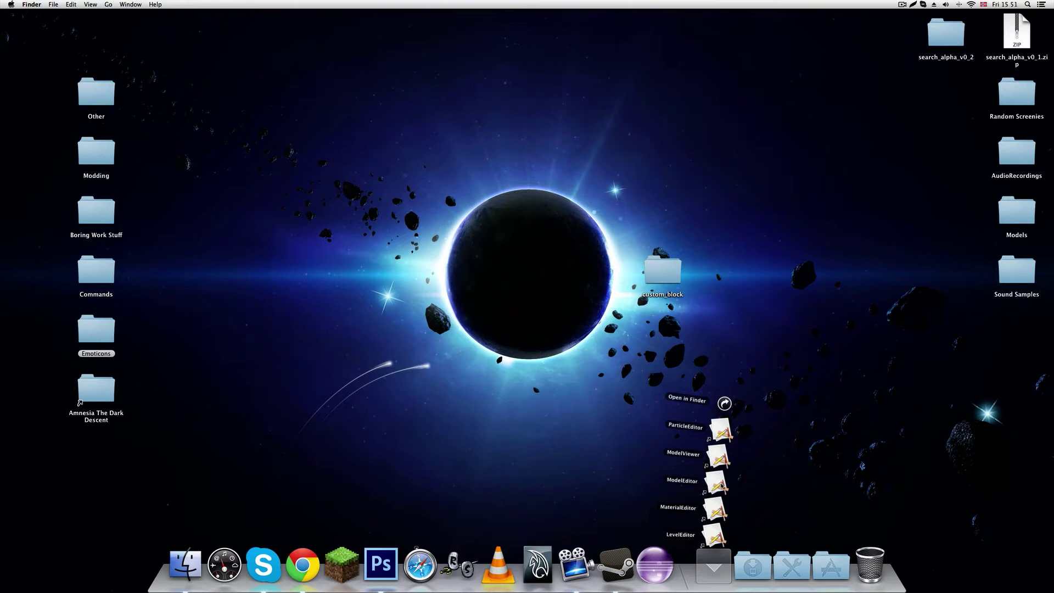
click(756, 482)
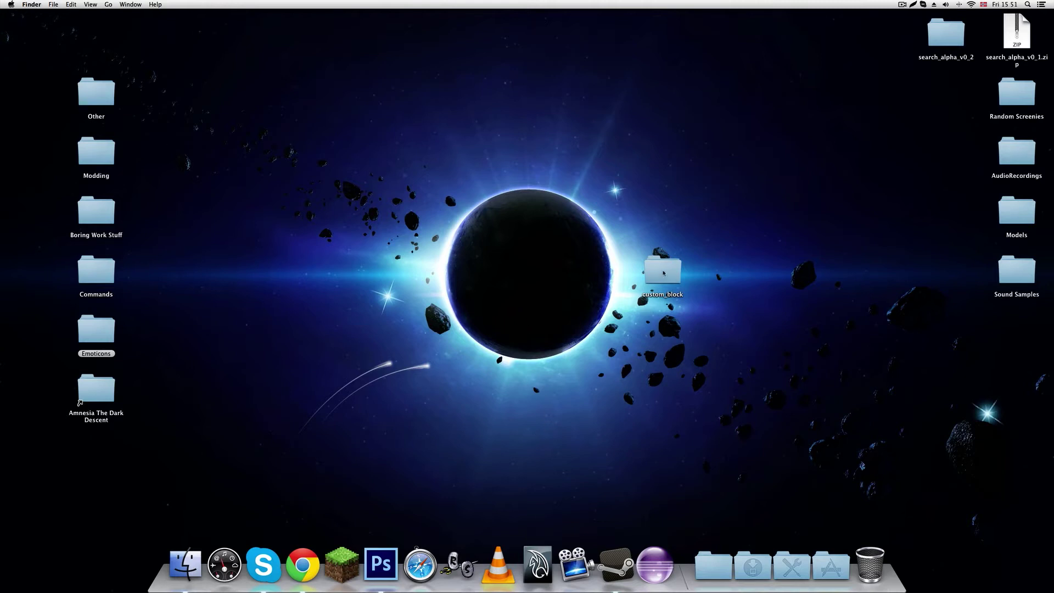
- Open the custom_block folder on the desktop and preview block_texture.png
click(662, 277)
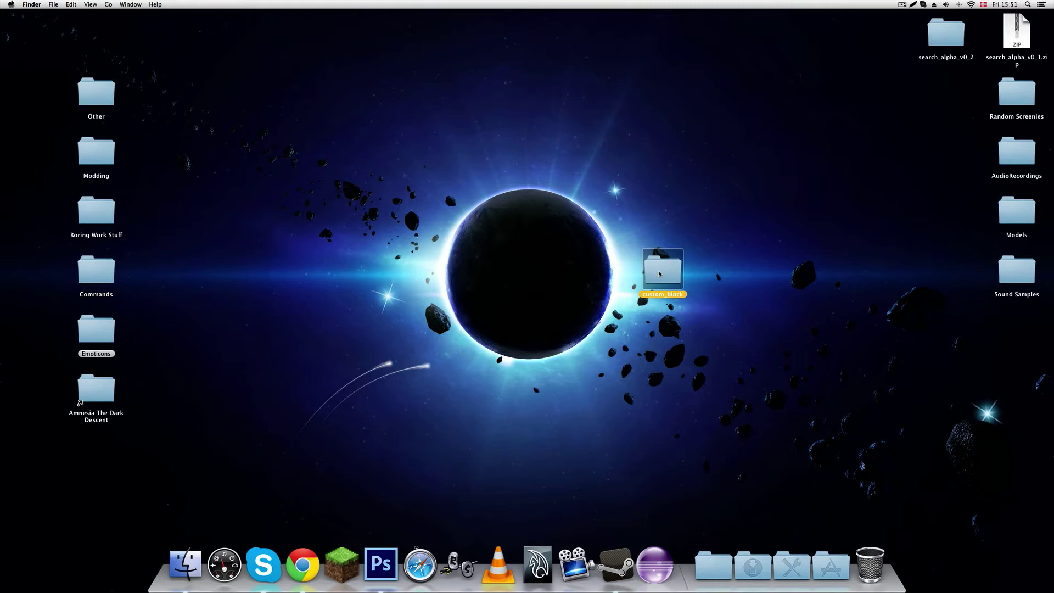
double_click(659, 274)
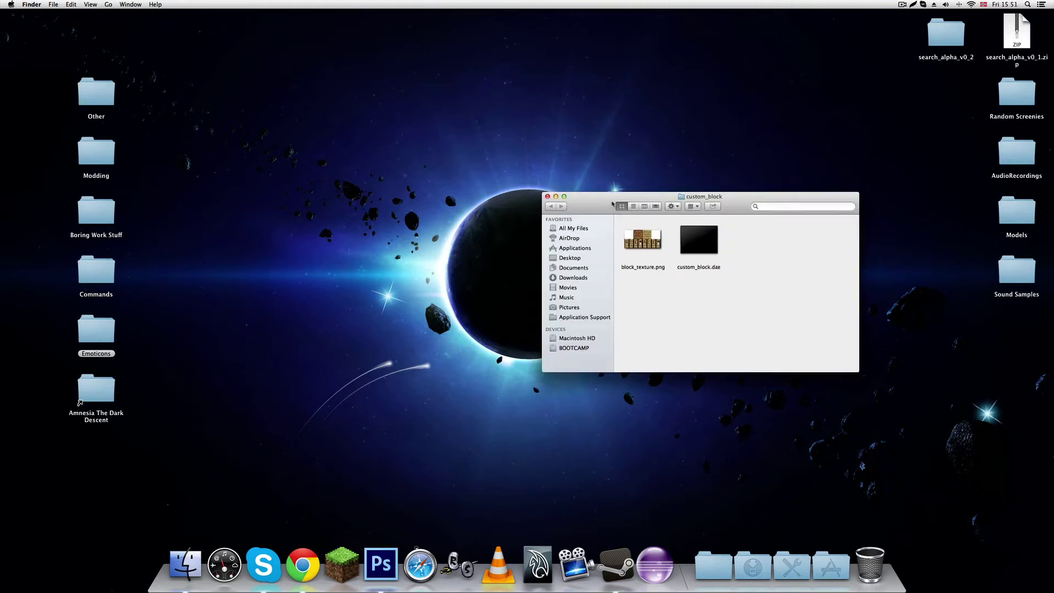
drag(595, 196, 435, 186)
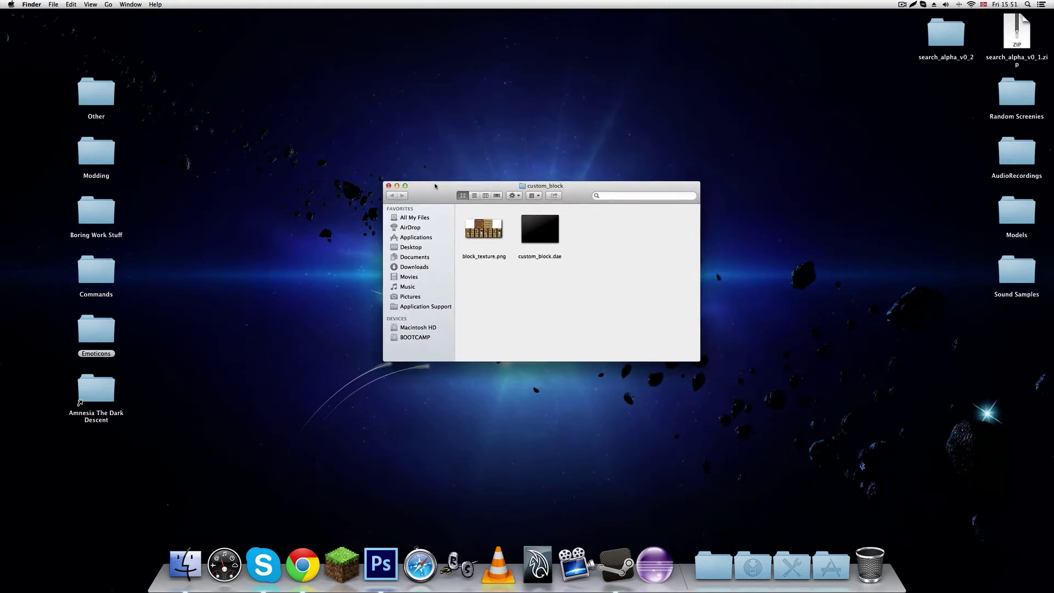
click(532, 242)
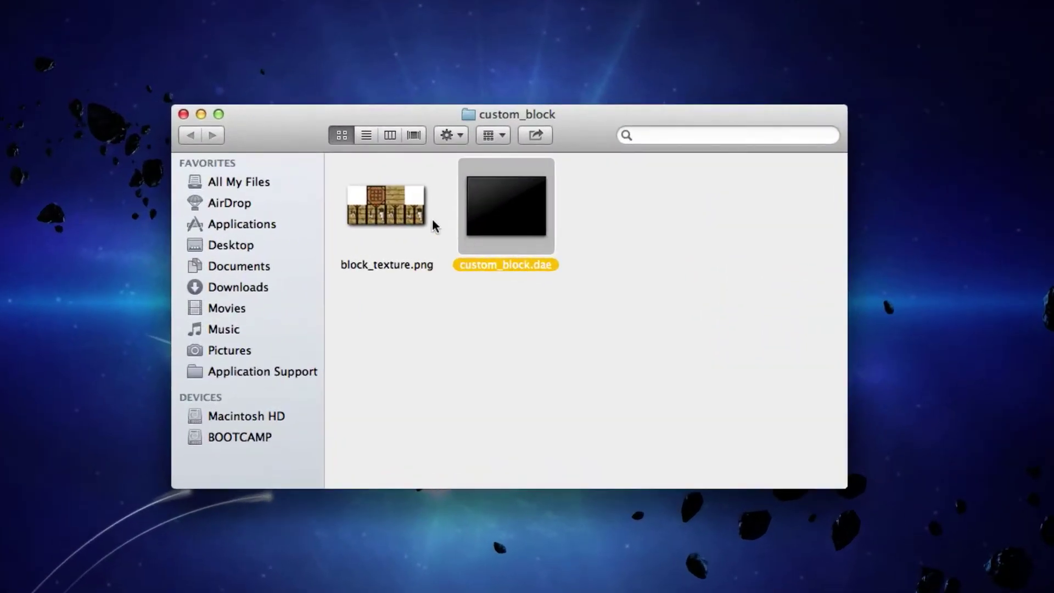
click(418, 224)
key(space)
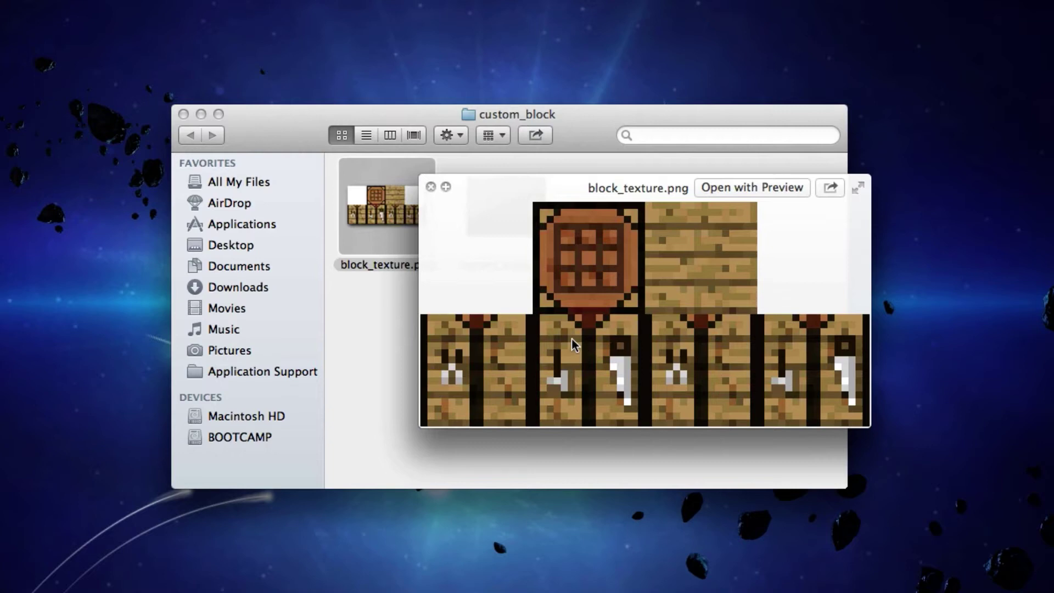
key(space)
- Preview custom_block.dae and rotate the block to inspect its sides and top
click(526, 228)
key(space)
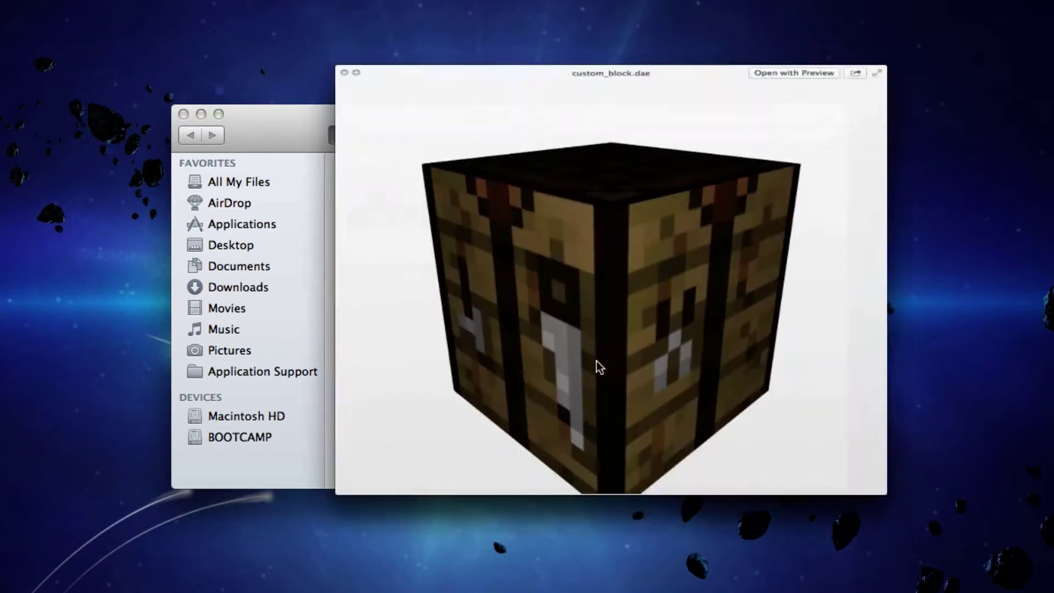
drag(739, 313, 590, 328)
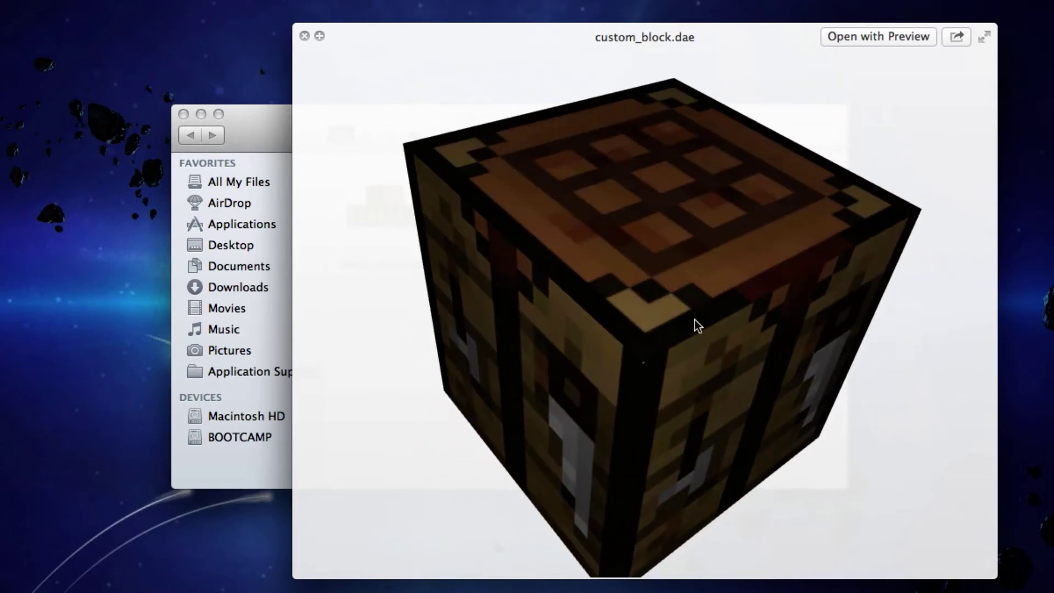
key(space)
click(574, 316)
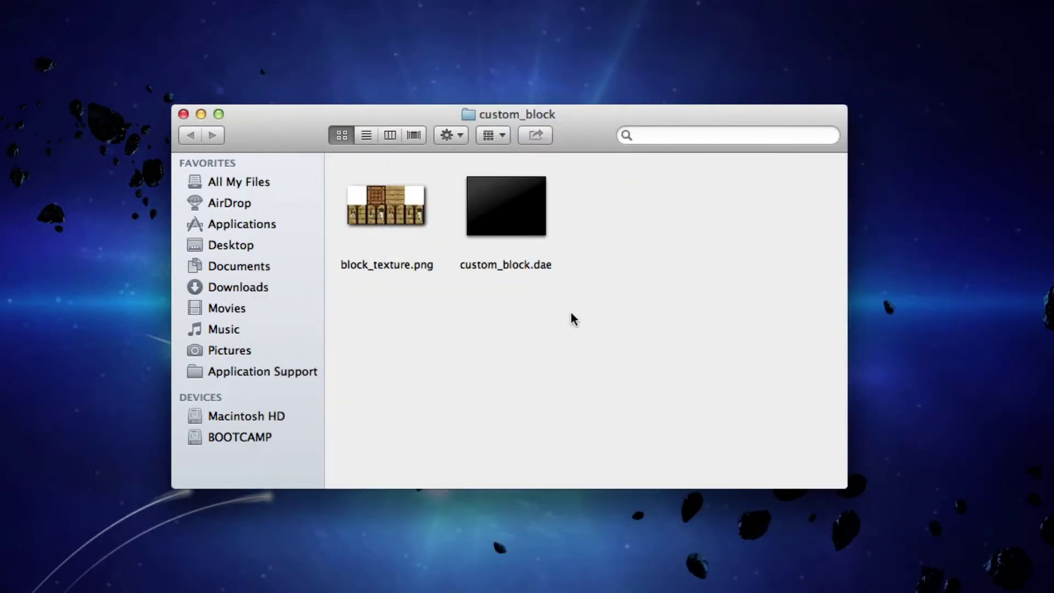
- Preview custom_block.dae again and turn the model until its top face points at the viewer
click(535, 268)
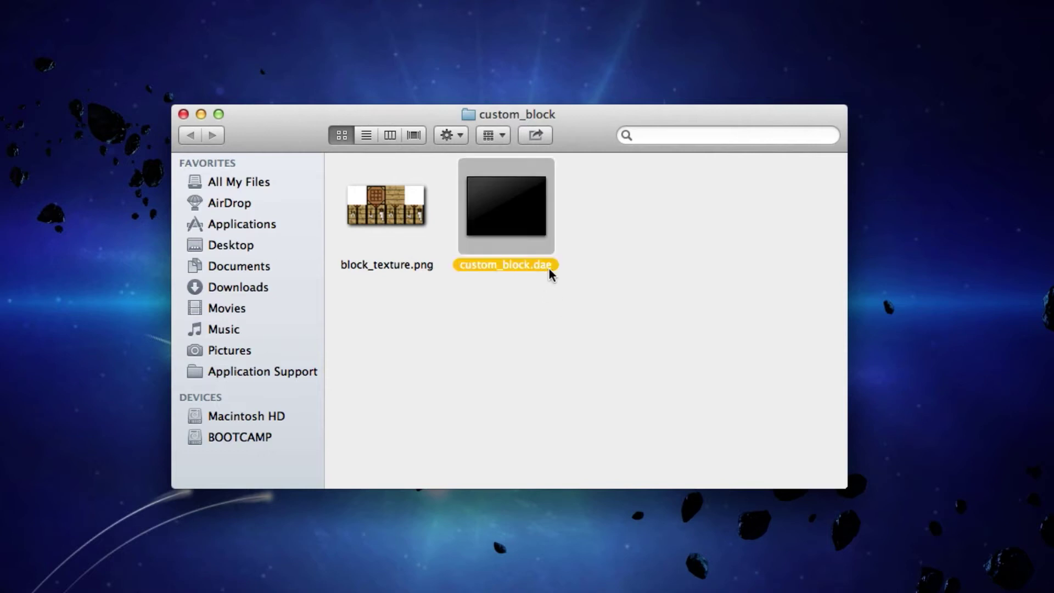
click(558, 271)
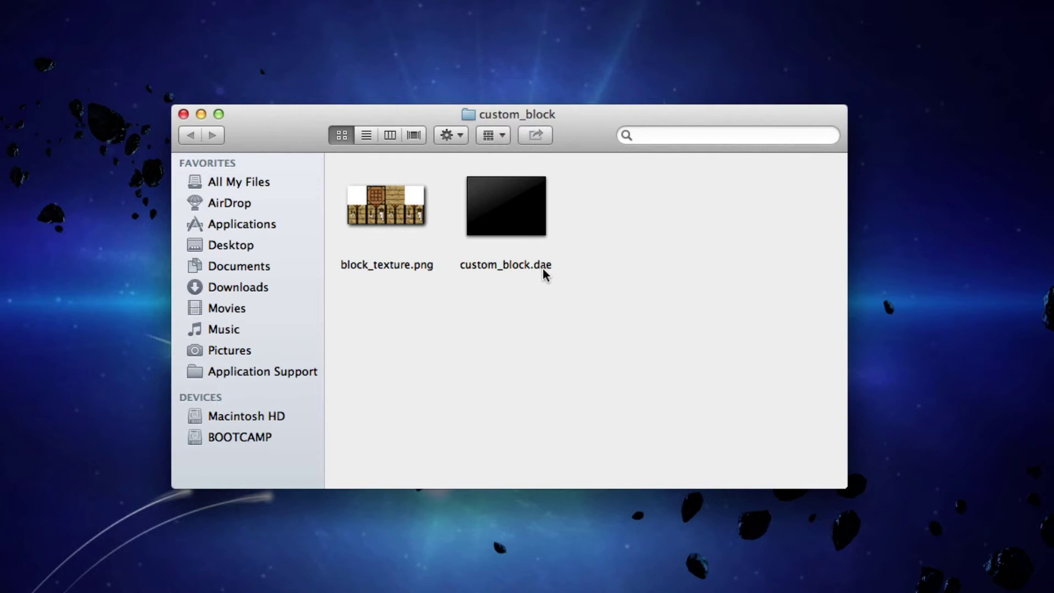
click(542, 231)
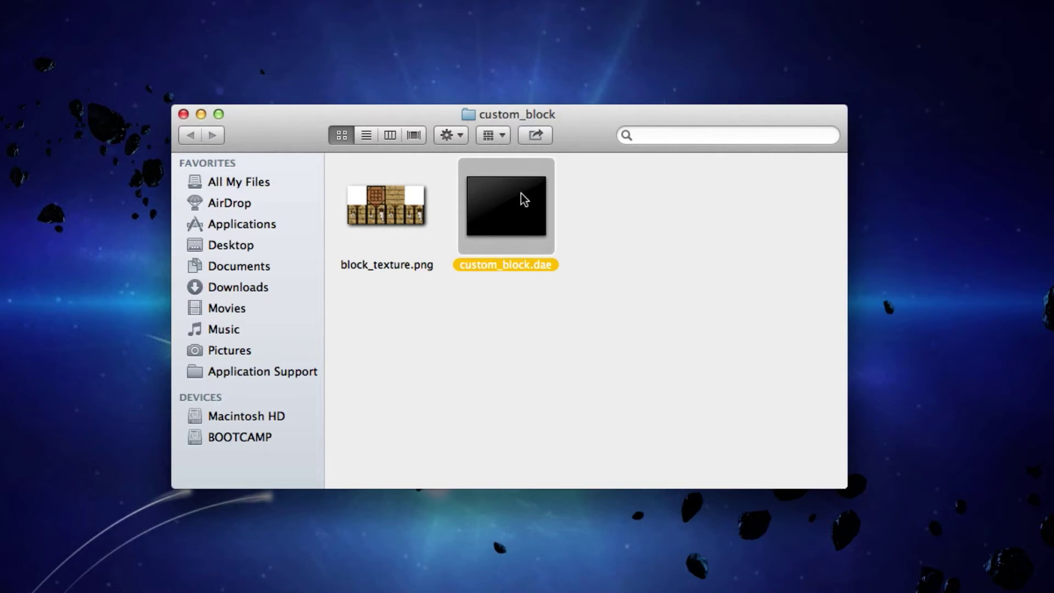
key(space)
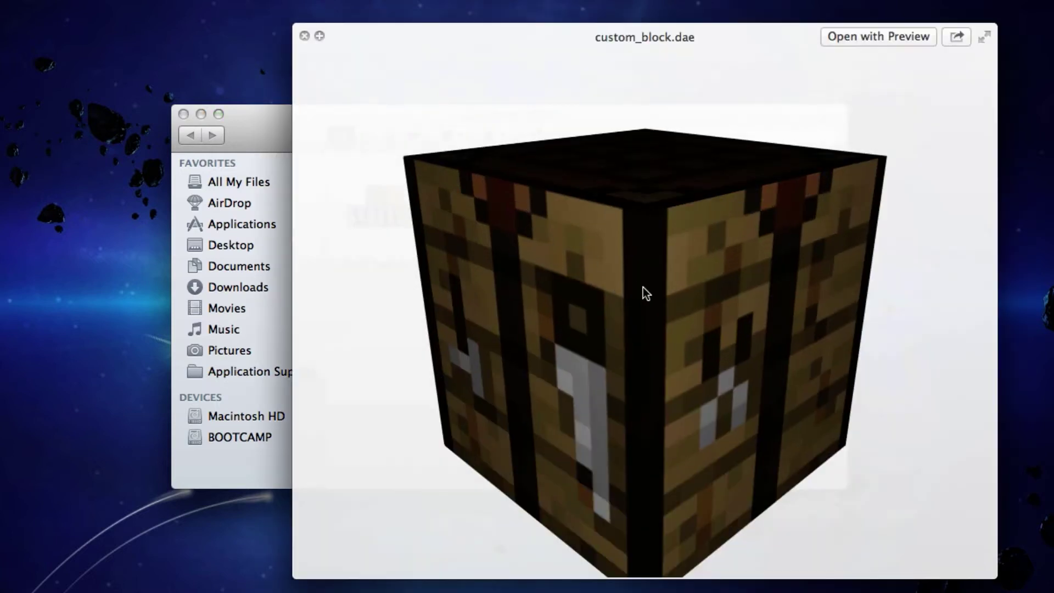
drag(642, 291, 635, 226)
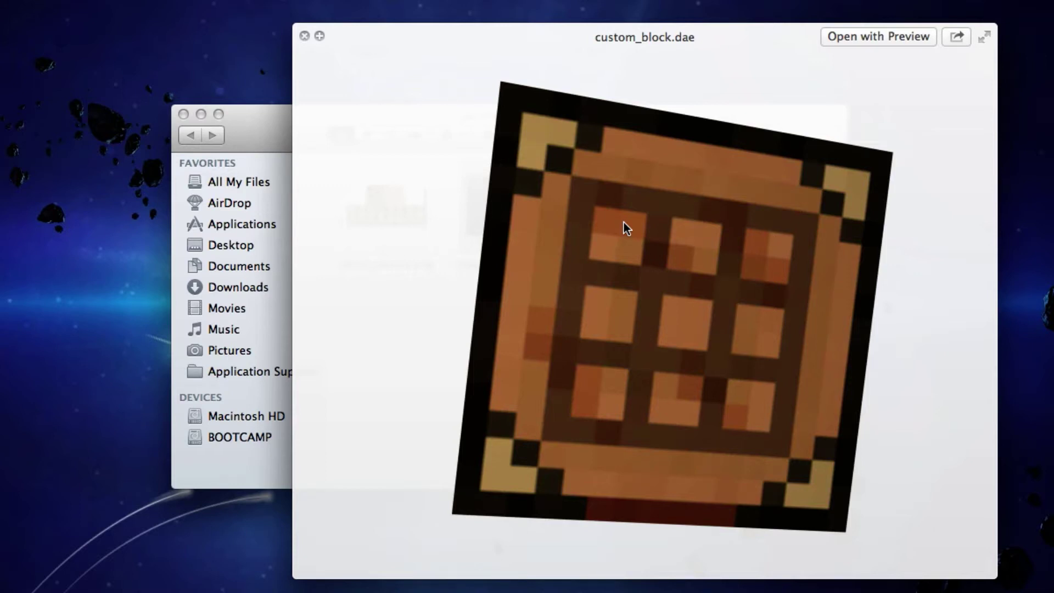
key(space)
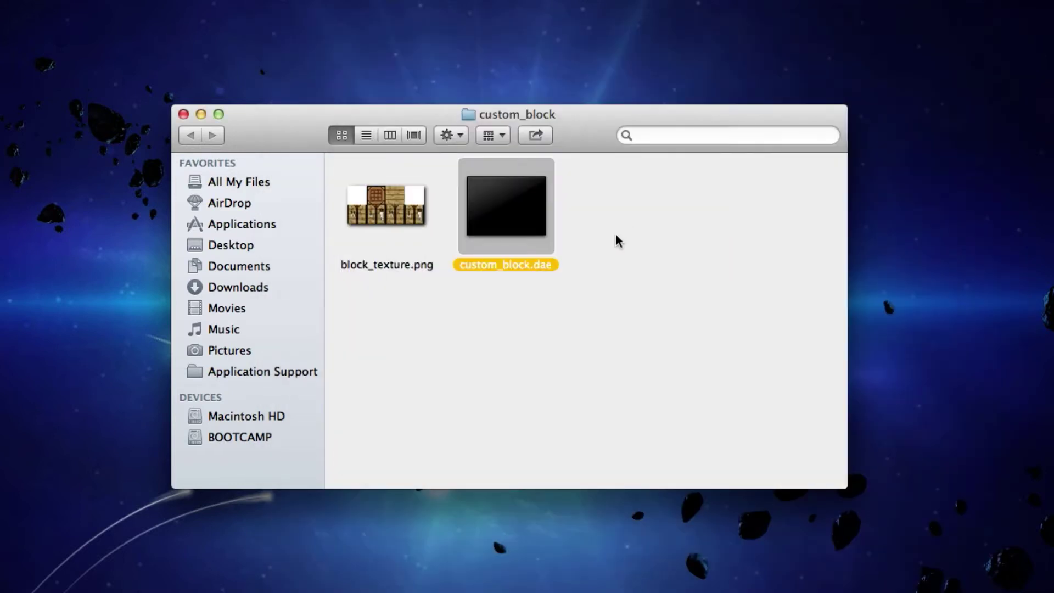
click(553, 235)
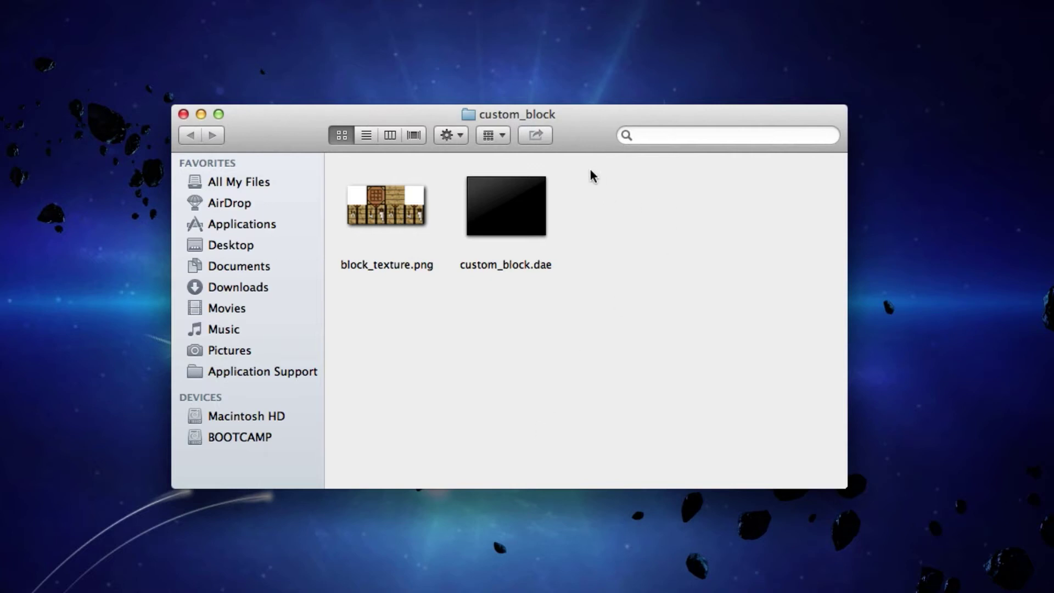
- Move the custom_block window aside to uncover its desktop folder, and highlight the texture and model files inside it
drag(589, 211, 642, 267)
drag(571, 137, 399, 140)
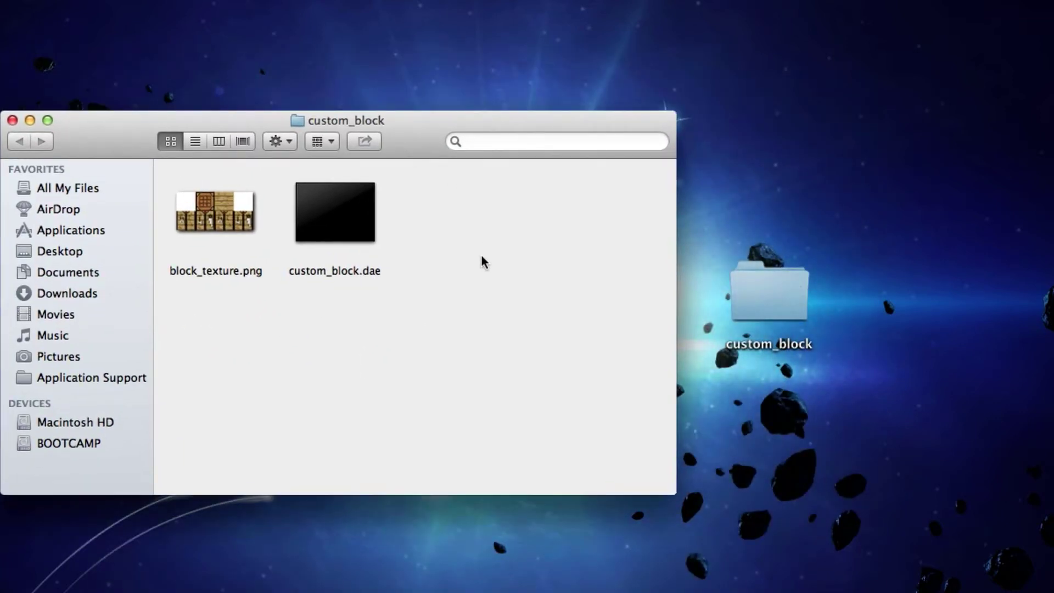
drag(479, 351, 181, 187)
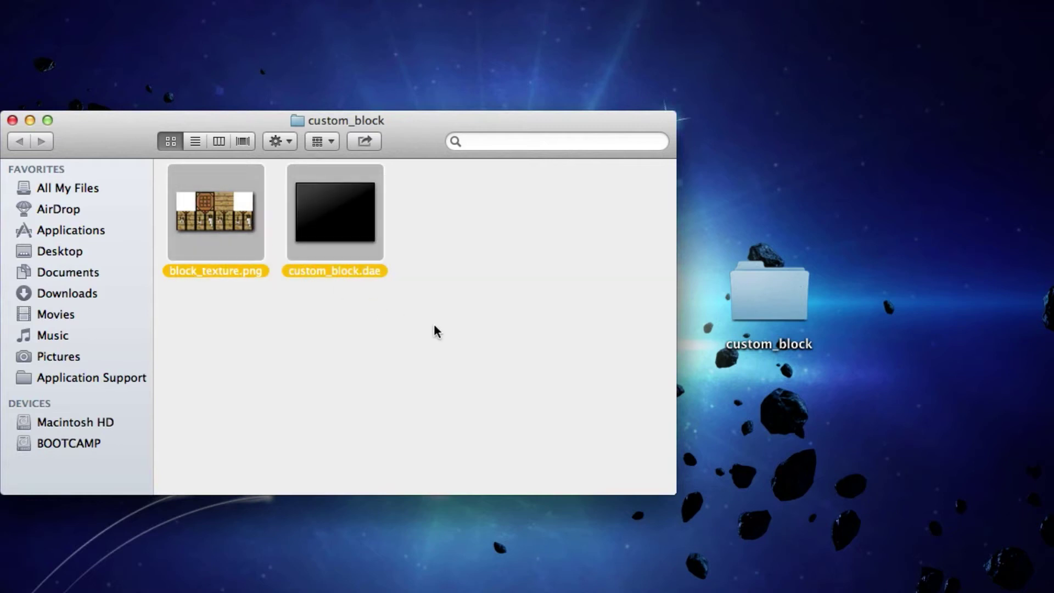
click(431, 334)
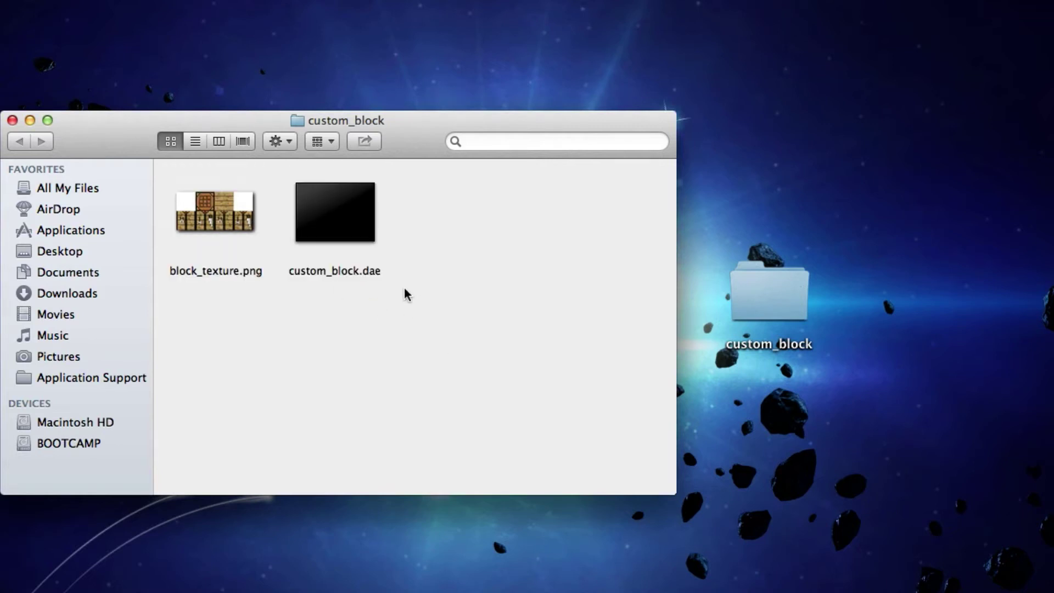
drag(437, 295, 185, 164)
click(337, 310)
- Preview custom_block.dae and rotate the block to face one of its textured sides
click(359, 236)
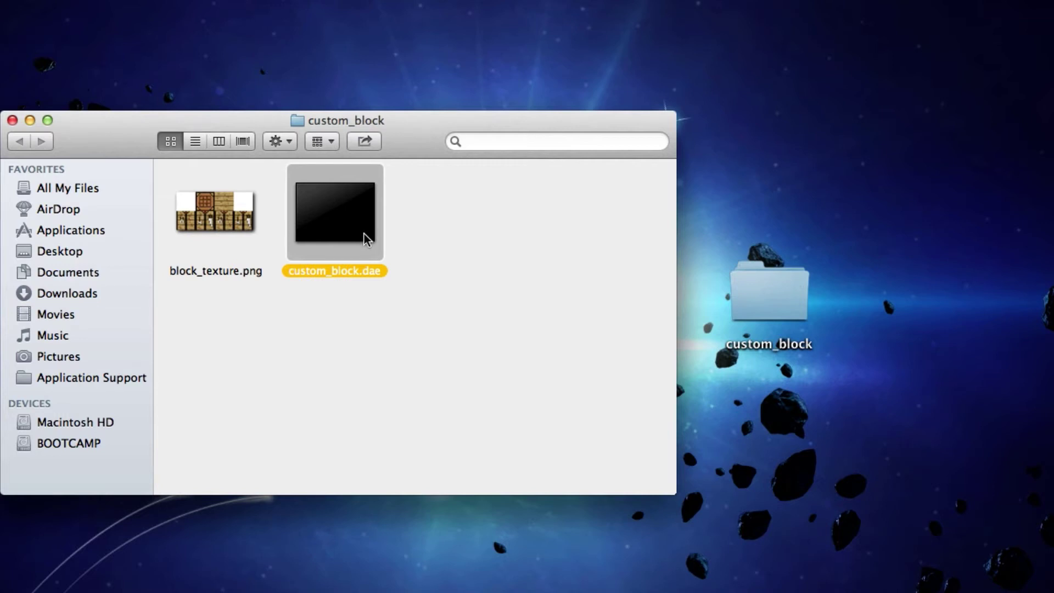
key(space)
drag(633, 278, 549, 294)
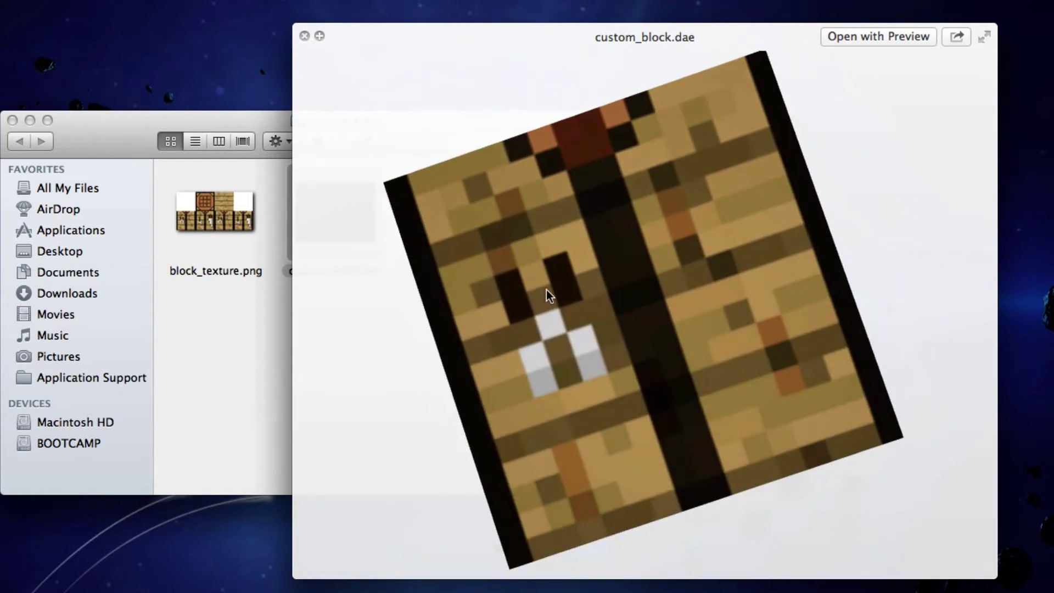
key(space)
click(501, 289)
click(765, 291)
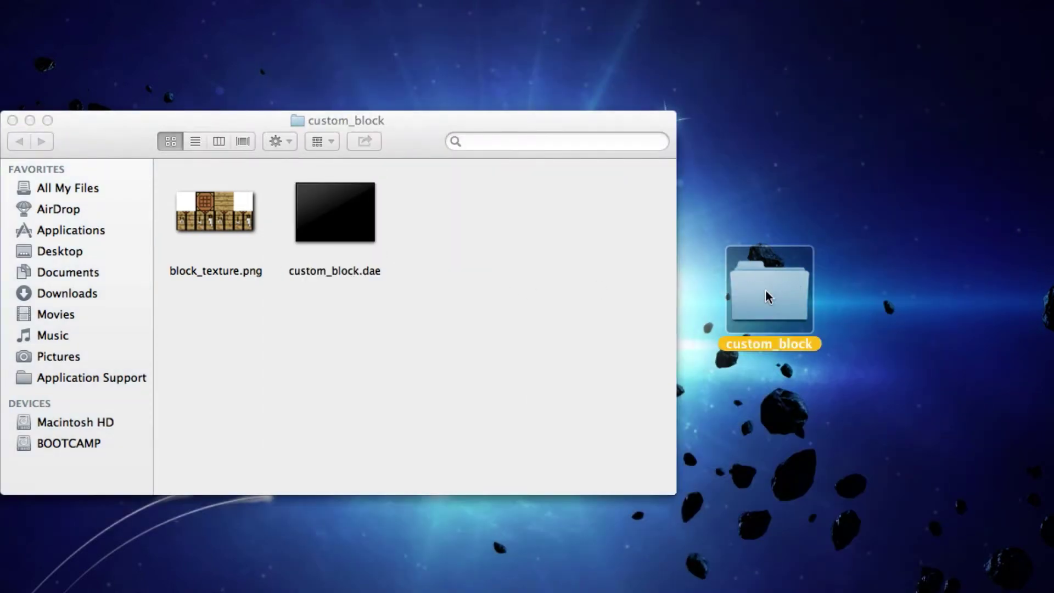
drag(432, 138, 379, 131)
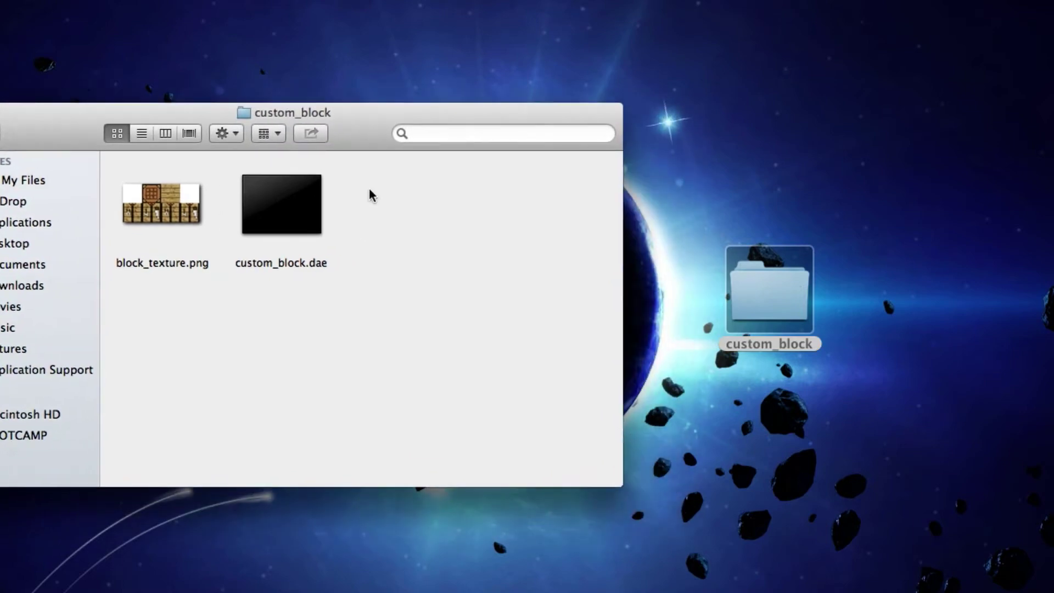
click(307, 227)
click(465, 269)
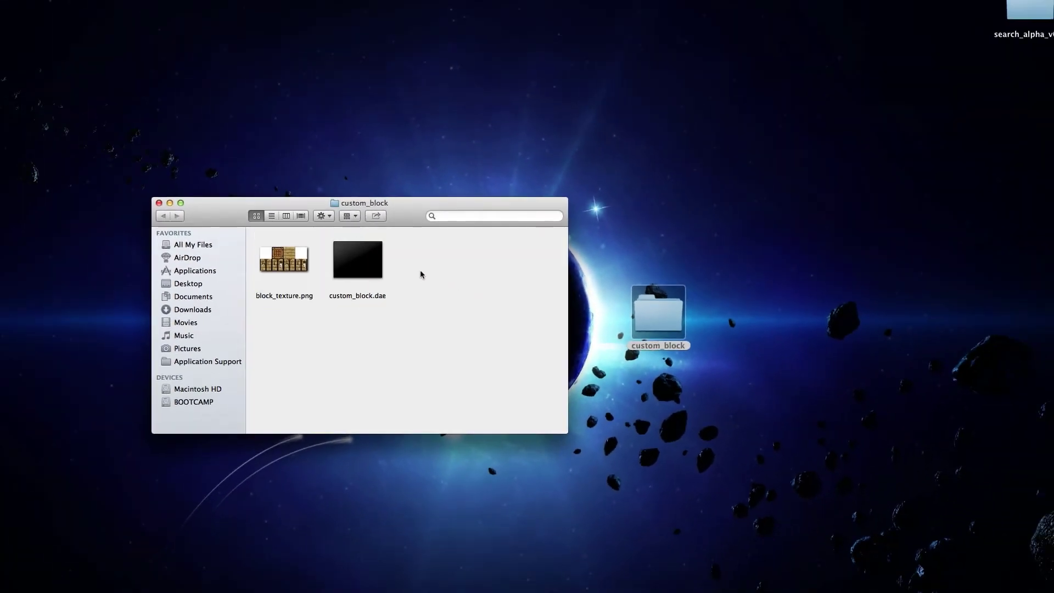
- Preview the custom_block.dae model once more, rotate it, and close the preview
click(374, 277)
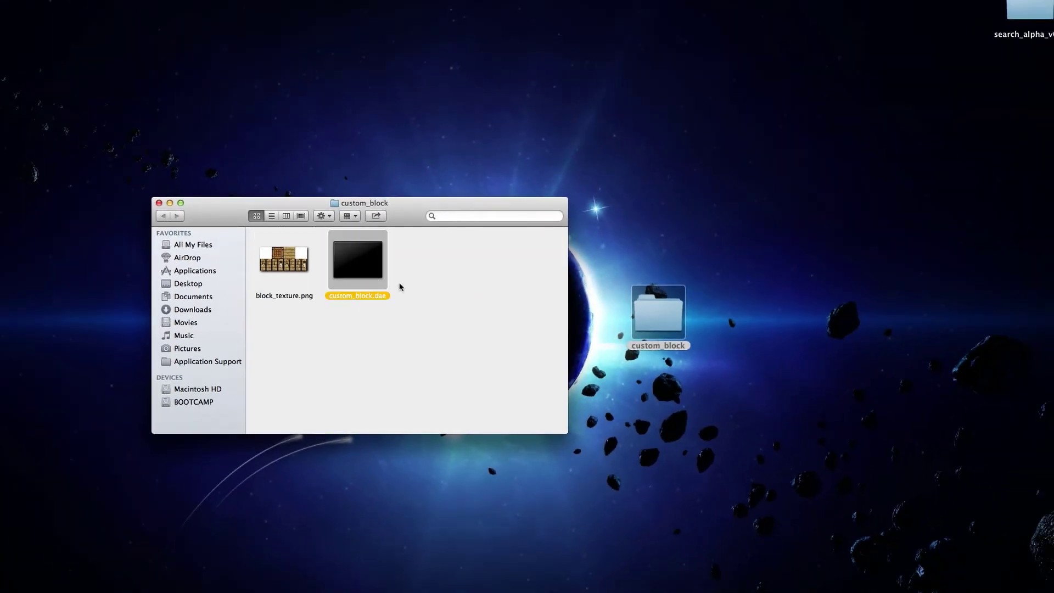
key(space)
drag(467, 335, 631, 341)
key(space)
click(446, 321)
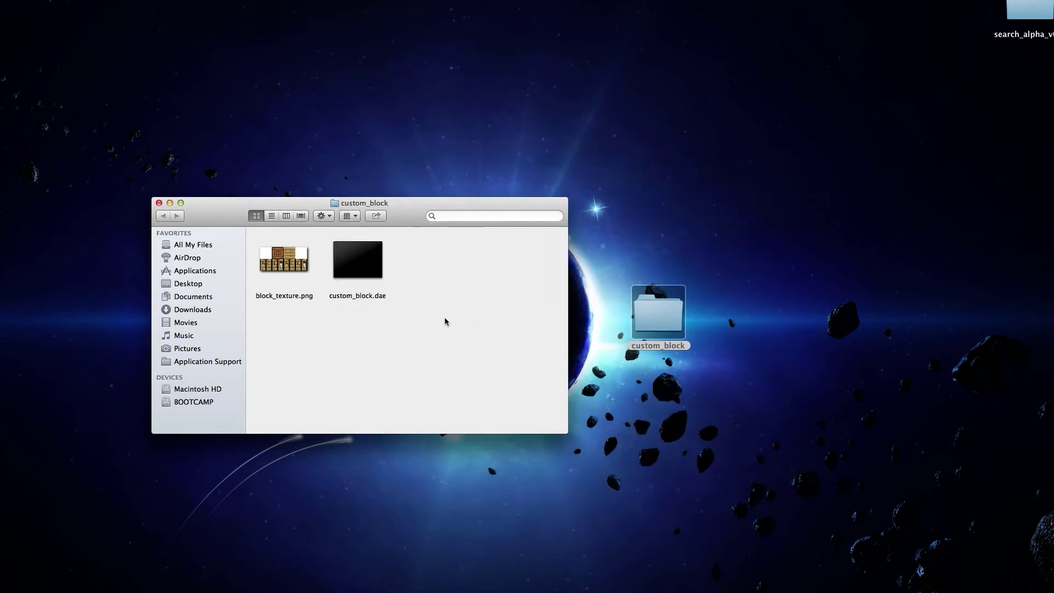
- Close the custom_block folder window
click(625, 380)
click(475, 305)
drag(412, 217, 412, 226)
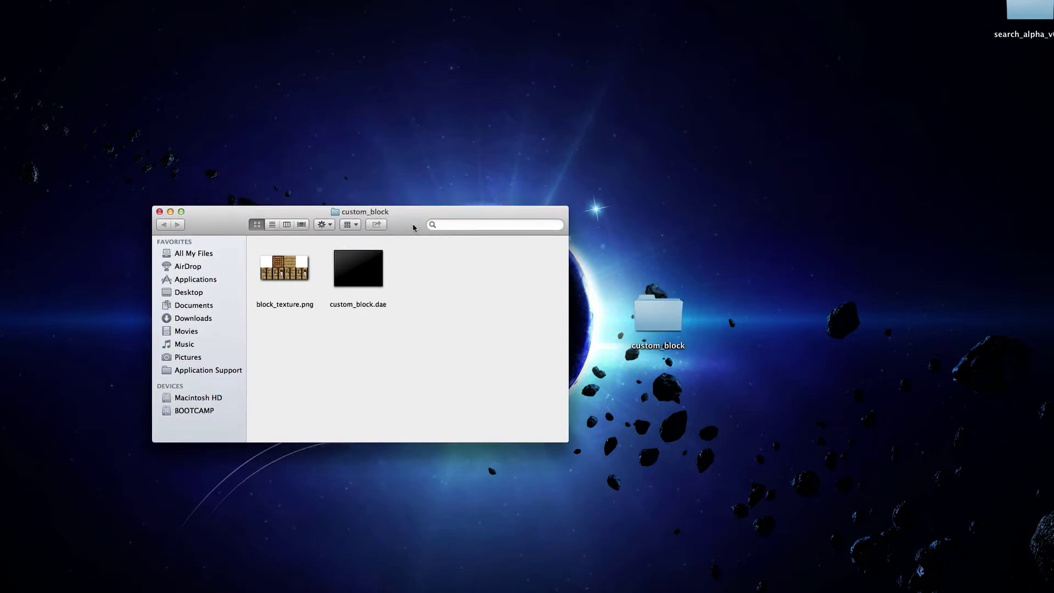
click(160, 212)
drag(390, 304, 538, 391)
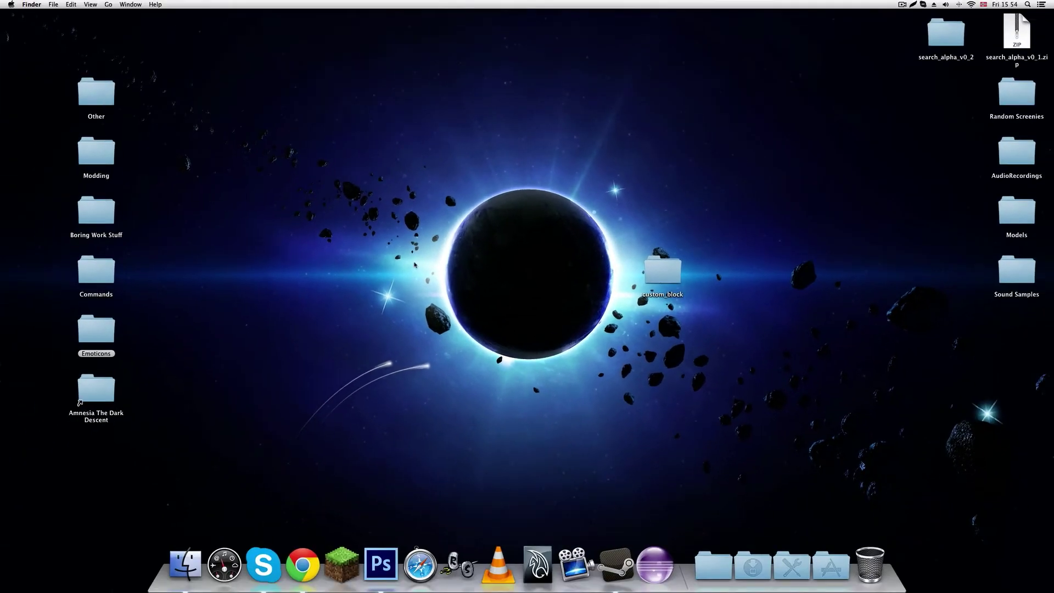
- Display the editor programs in the Editors folder once more, and collapse the list
drag(316, 313, 611, 325)
drag(627, 281, 629, 279)
click(713, 566)
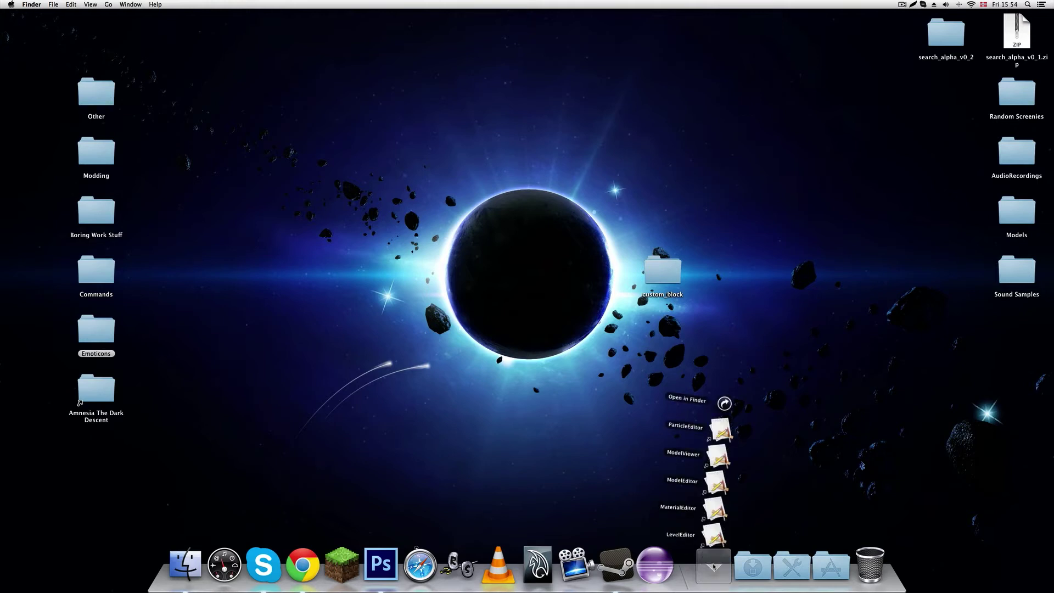
click(713, 567)
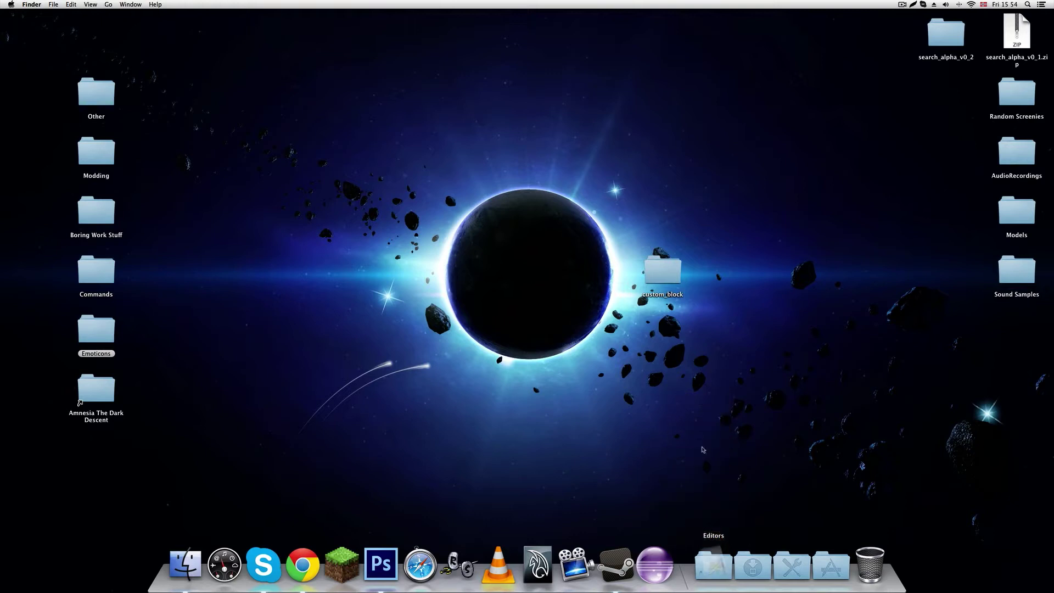
- Open the Amnesia The Dark Descent folder on the desktop and look through it for the editor applications
click(102, 388)
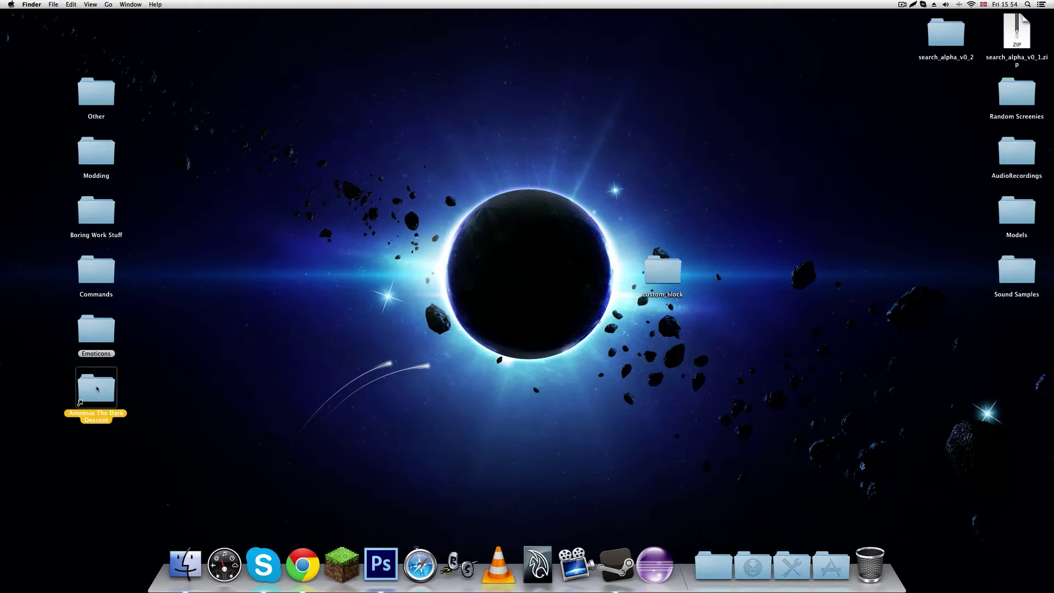
double_click(96, 388)
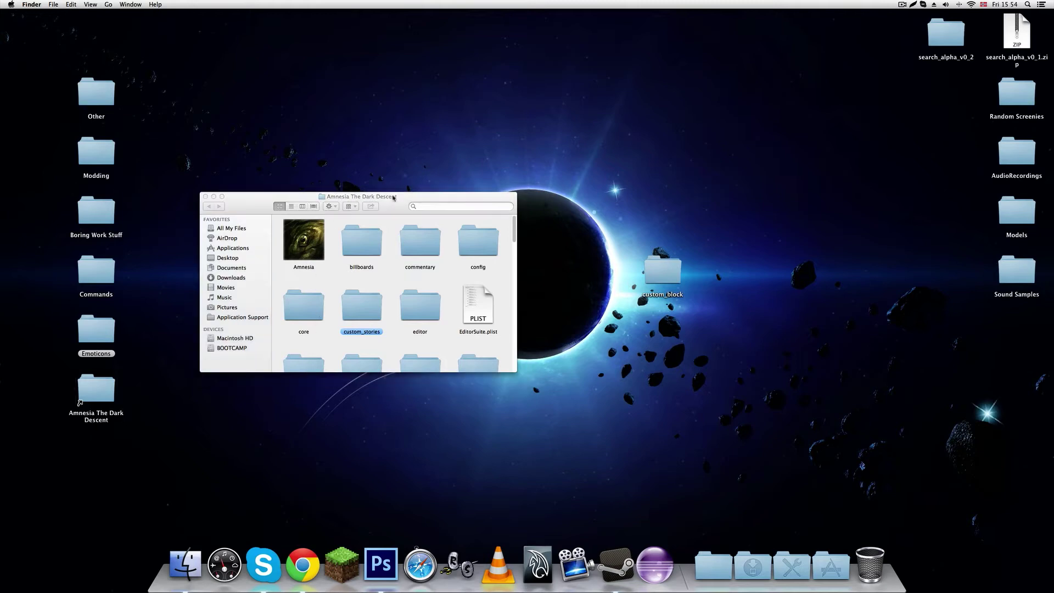
drag(422, 200, 430, 192)
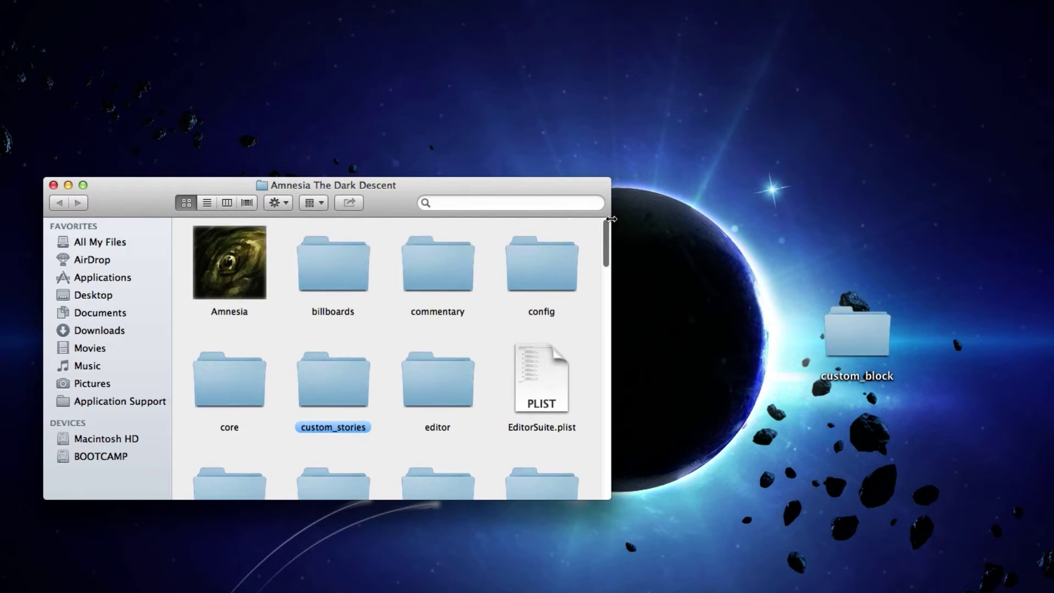
mouse_move(607, 228)
mouse_down()
mouse_move(605, 344)
mouse_move(605, 226)
mouse_up()
scroll(447, 329, down, 7)
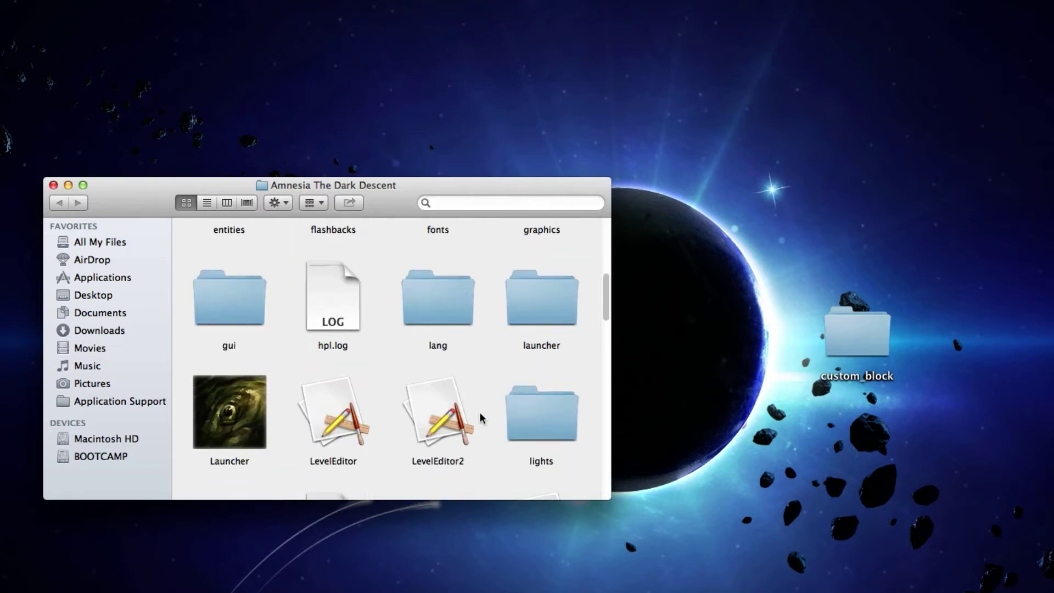
- Look through the Amnesia The Dark Descent folder and point out the MaterialEditor, ModelEditor and other editor applications
scroll(404, 418, down, 5)
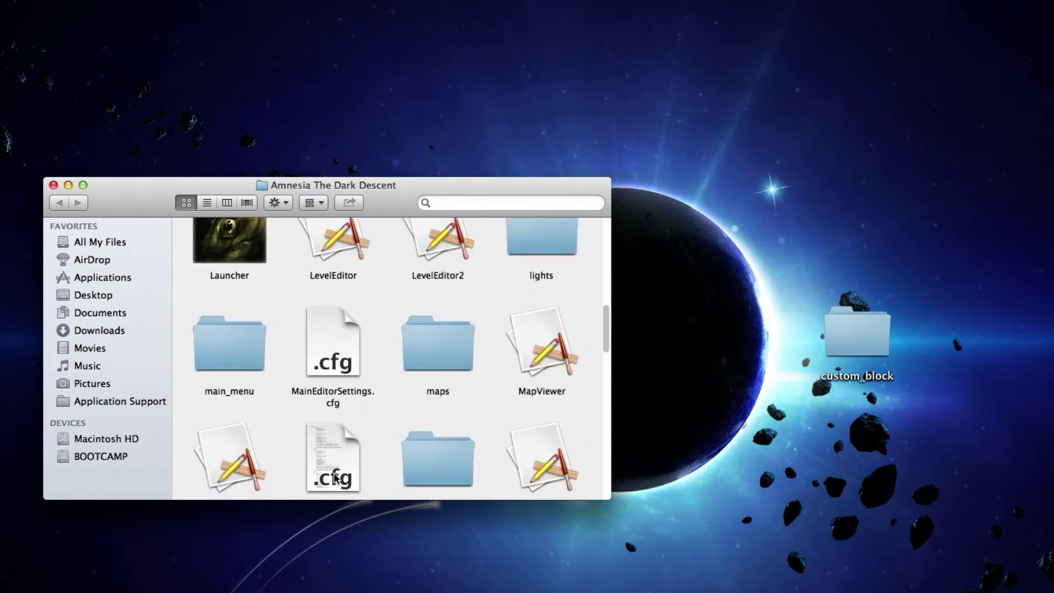
click(244, 461)
click(511, 446)
scroll(494, 447, down, 4)
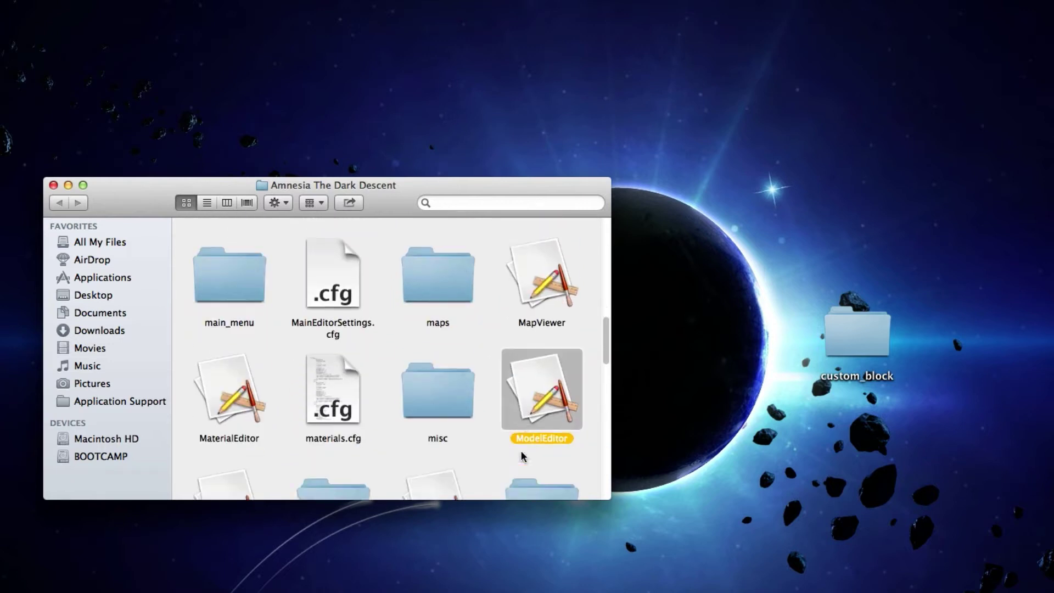
click(436, 432)
click(530, 343)
scroll(520, 375, up, 12)
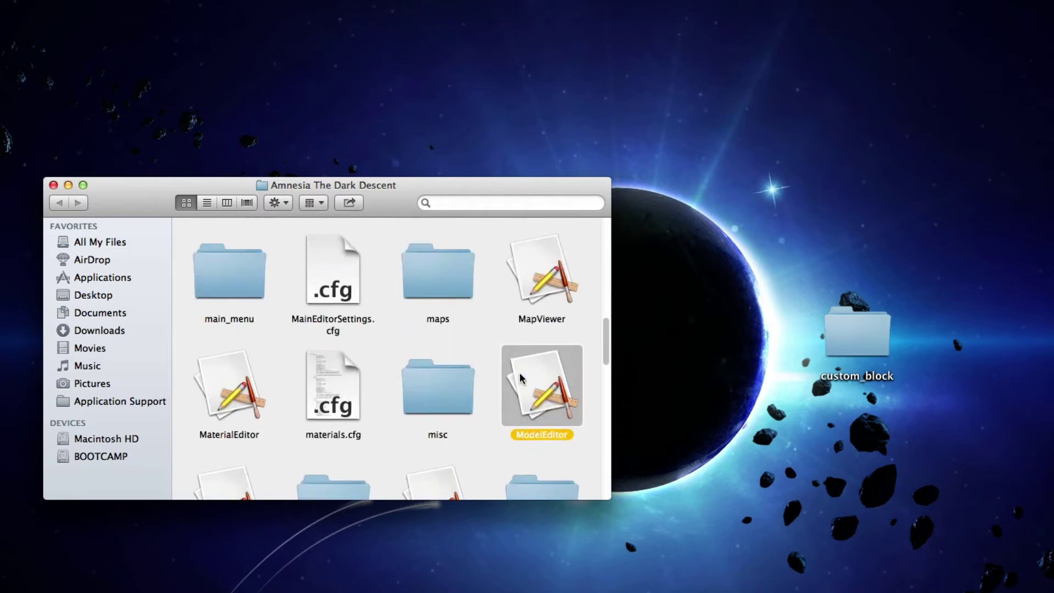
scroll(400, 449, up, 3)
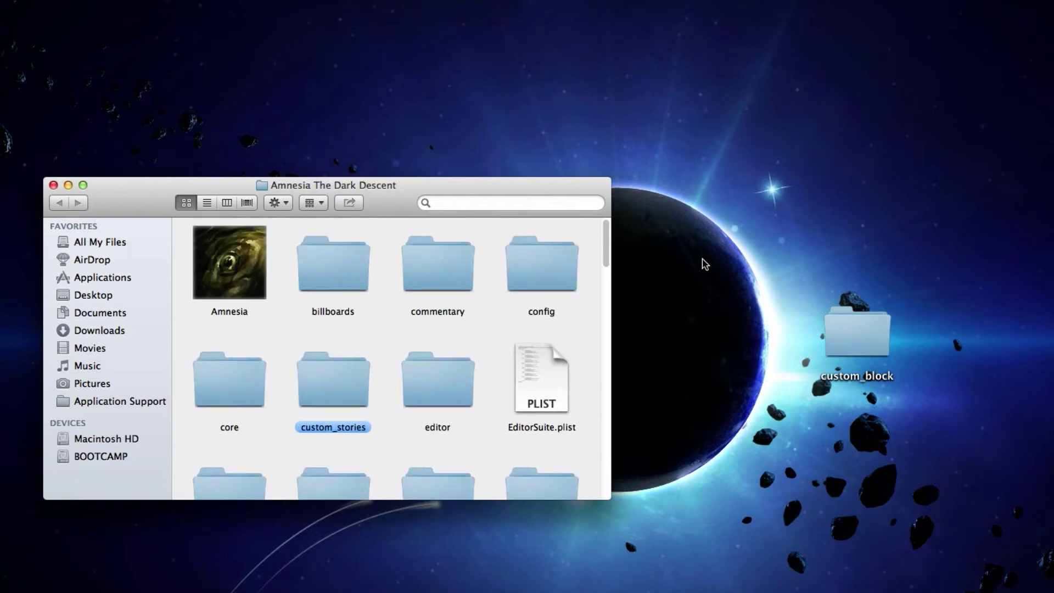
- Reposition the custom_block folder on the desktop, farther away from the open folder window
click(848, 336)
drag(840, 310, 966, 310)
click(946, 305)
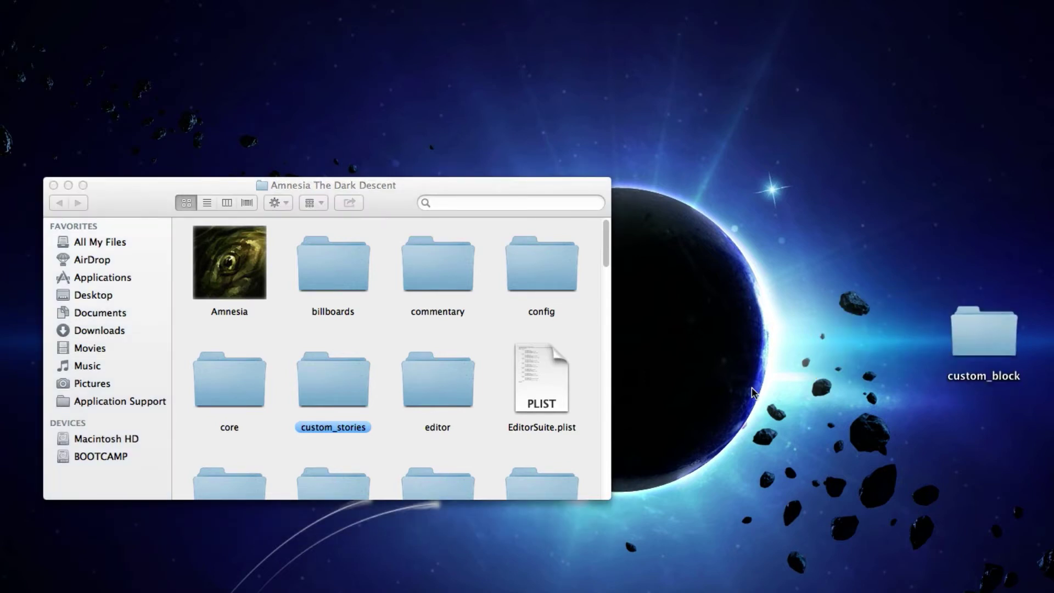
- Create a new folder named custom inside the game's entities folder
scroll(348, 397, down, 2)
scroll(347, 363, up, 2)
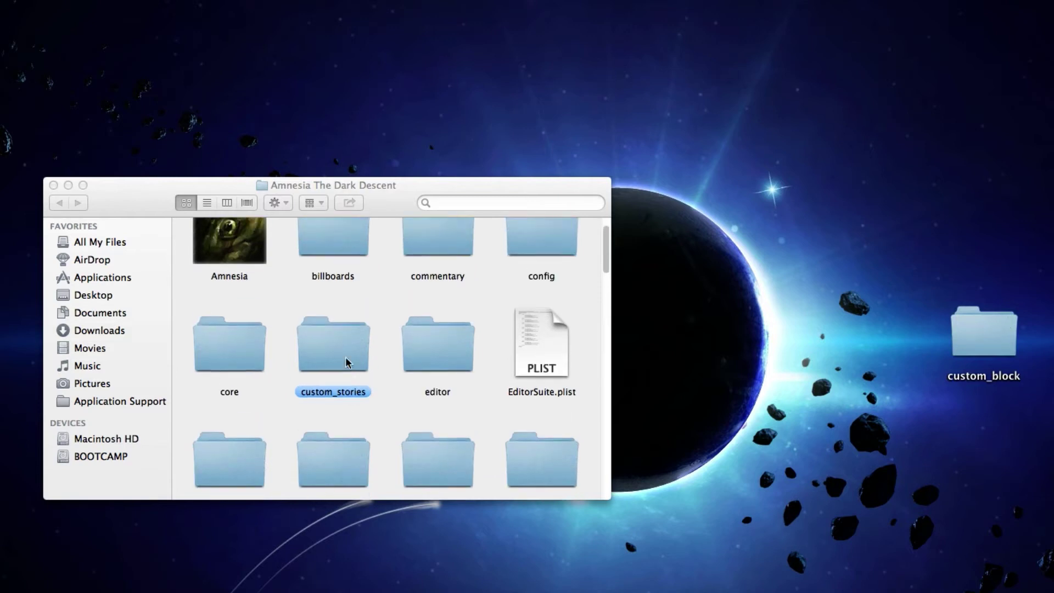
scroll(346, 372, down, 2)
click(241, 426)
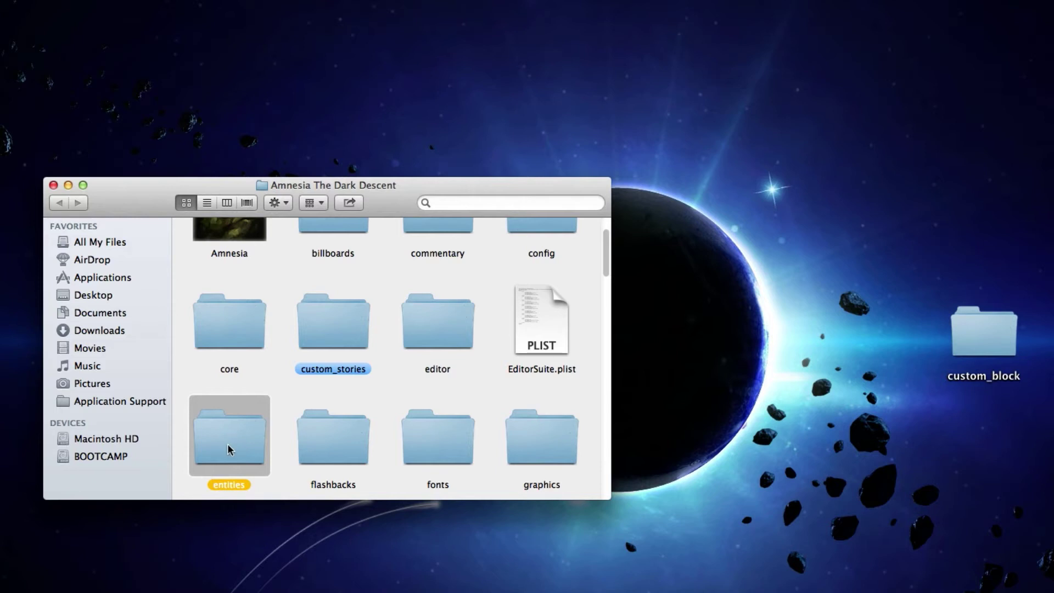
double_click(224, 442)
right_click(284, 340)
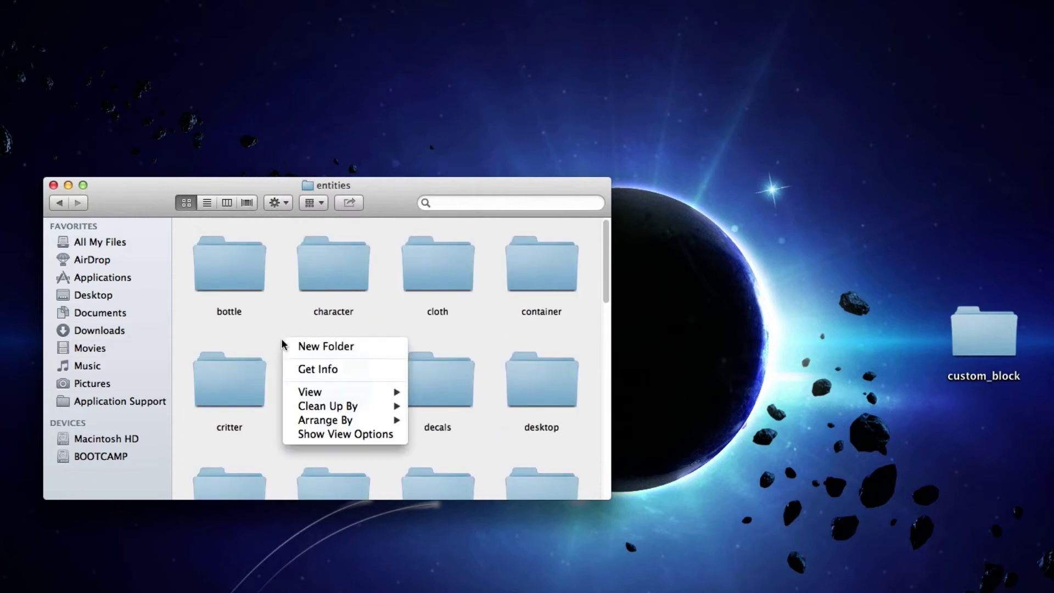
click(286, 347)
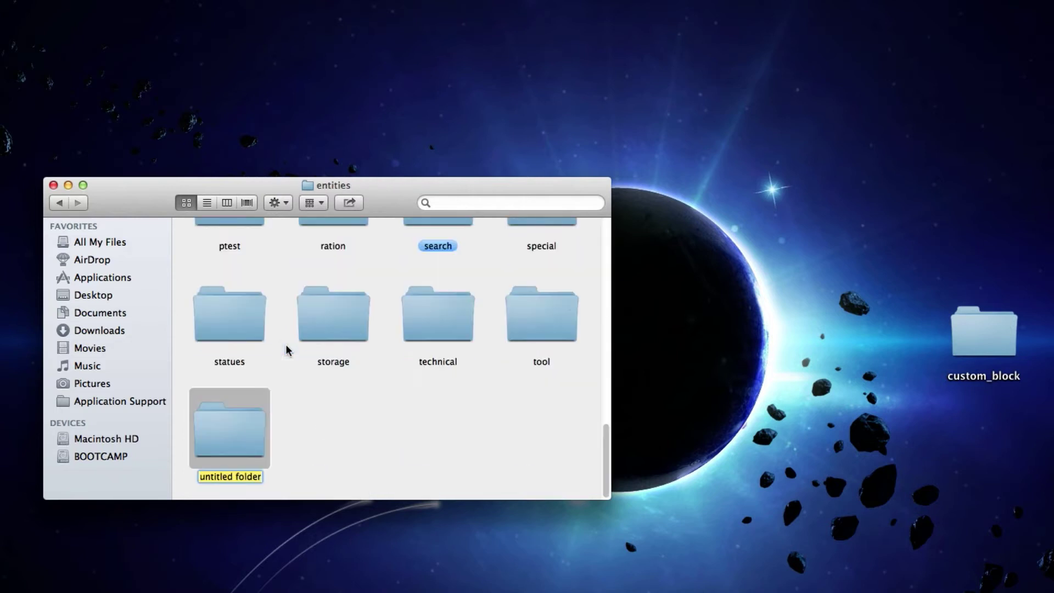
text(custom)
key(Return)
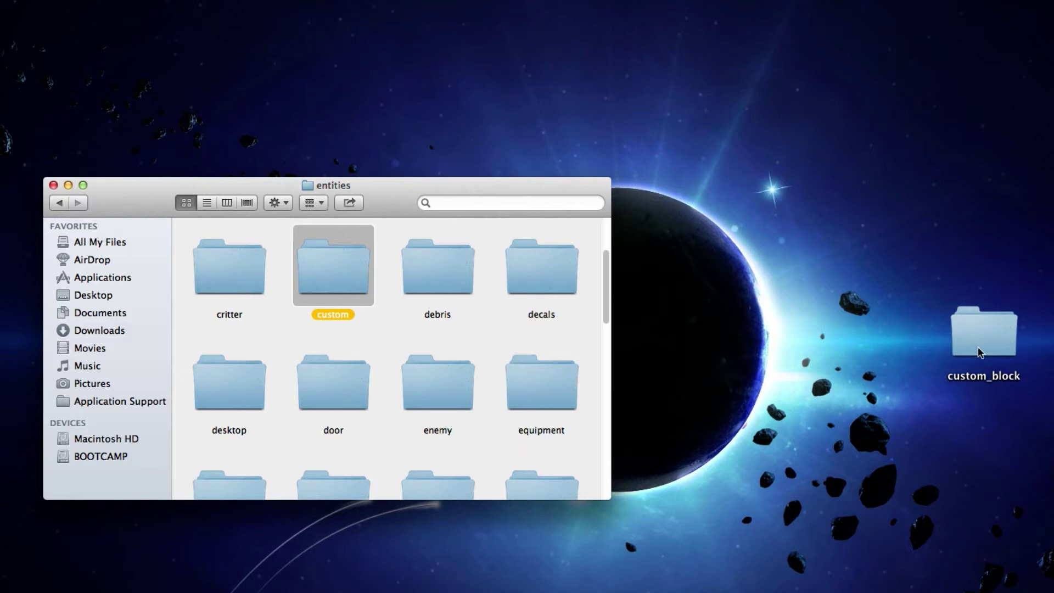
- Move the custom_block folder from the desktop into the custom folder and open it there
drag(988, 337, 329, 304)
double_click(341, 313)
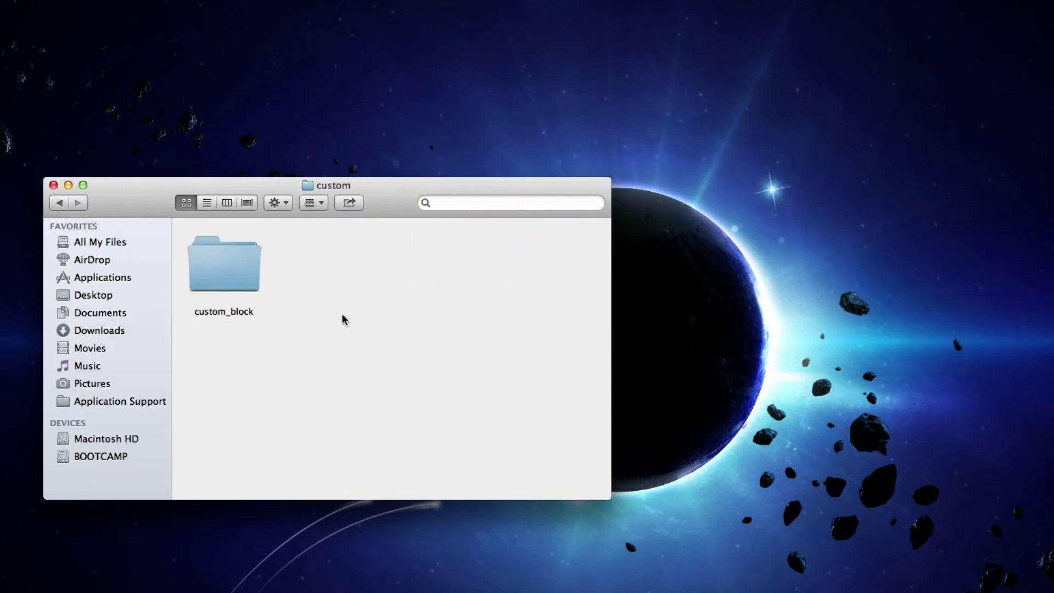
double_click(245, 281)
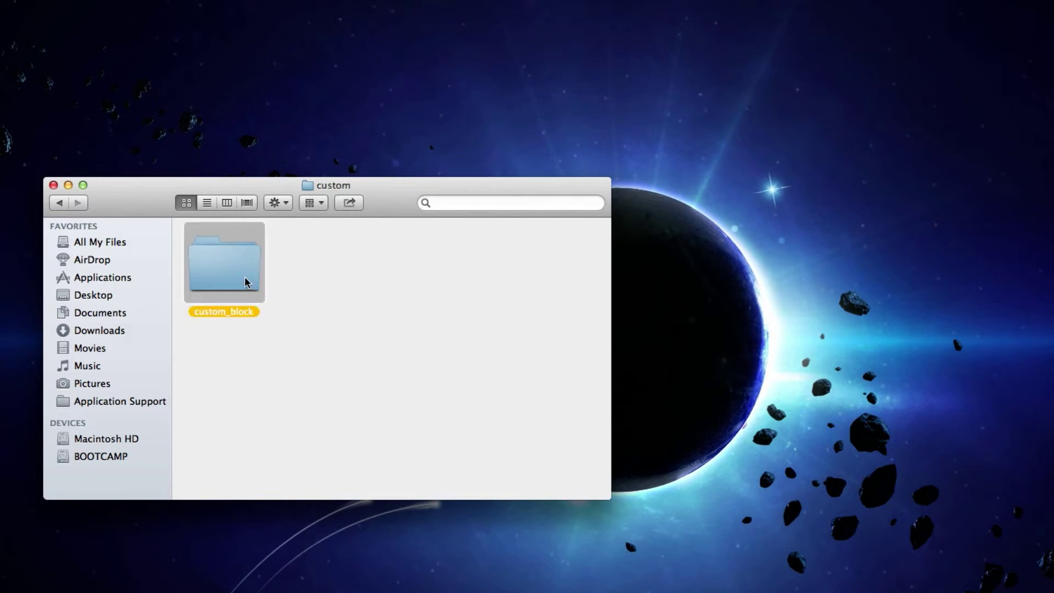
- Highlight block_texture.png and custom_block.dae together to point out the folder's files, and clear the selection
drag(423, 344, 140, 211)
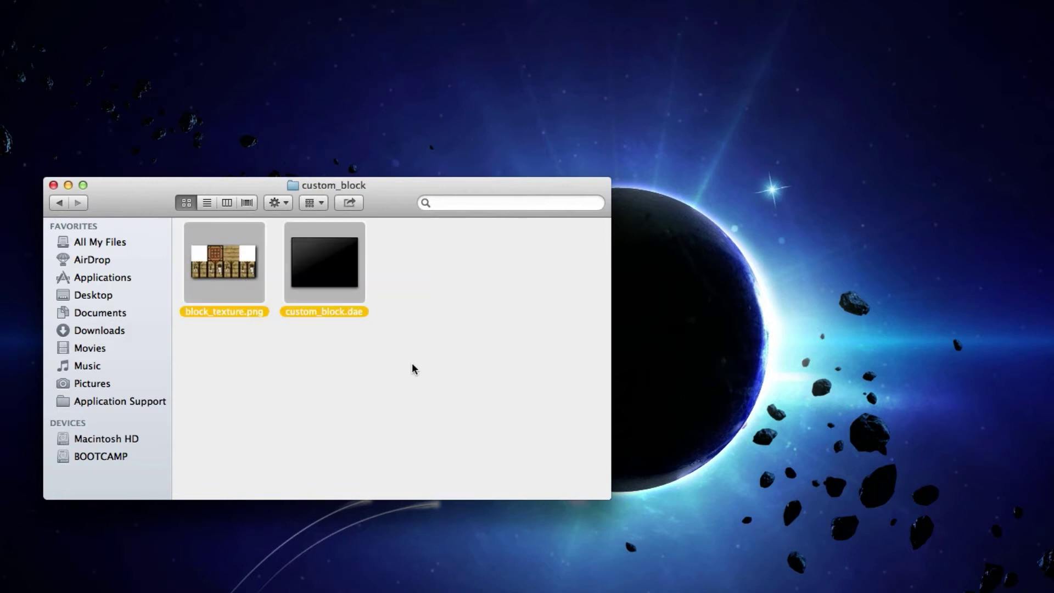
click(412, 351)
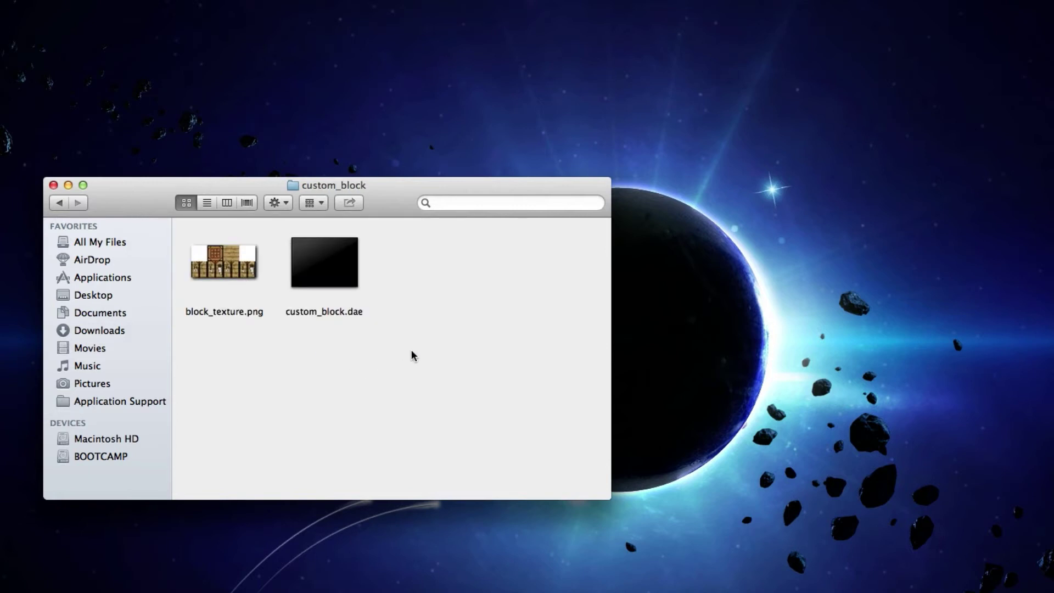
drag(436, 360, 170, 216)
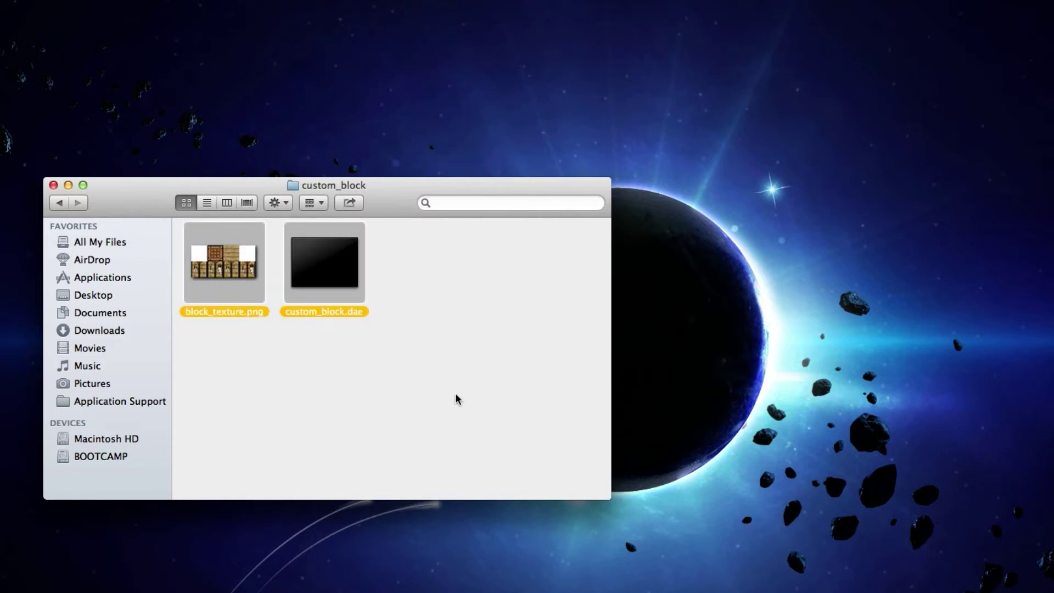
click(416, 311)
- Preview the custom_block.dae model in the custom_block folder, rotate it, and close the preview
click(336, 282)
key(space)
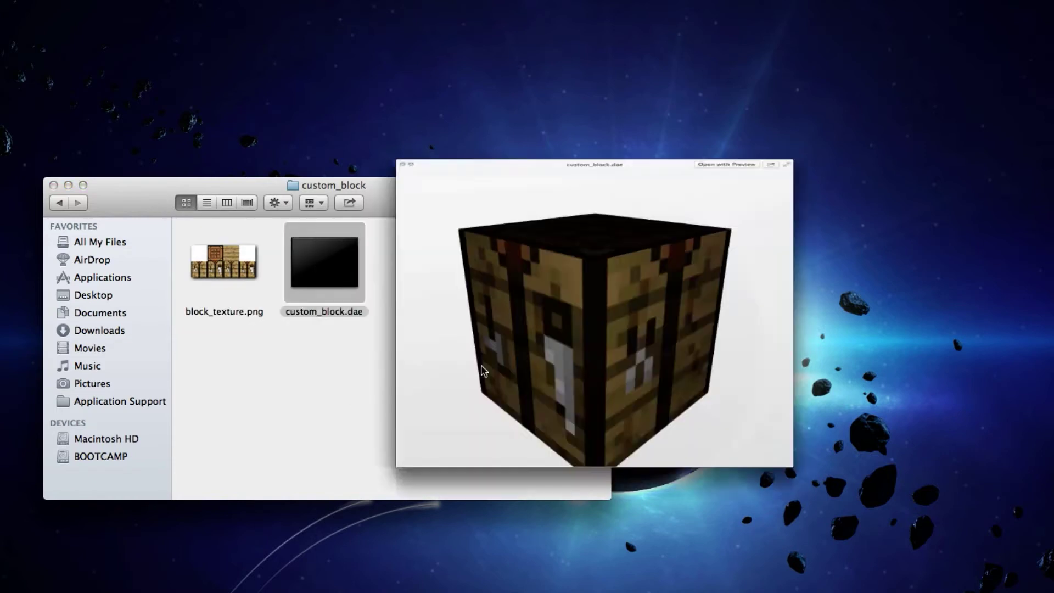
drag(742, 327, 758, 370)
key(space)
click(293, 323)
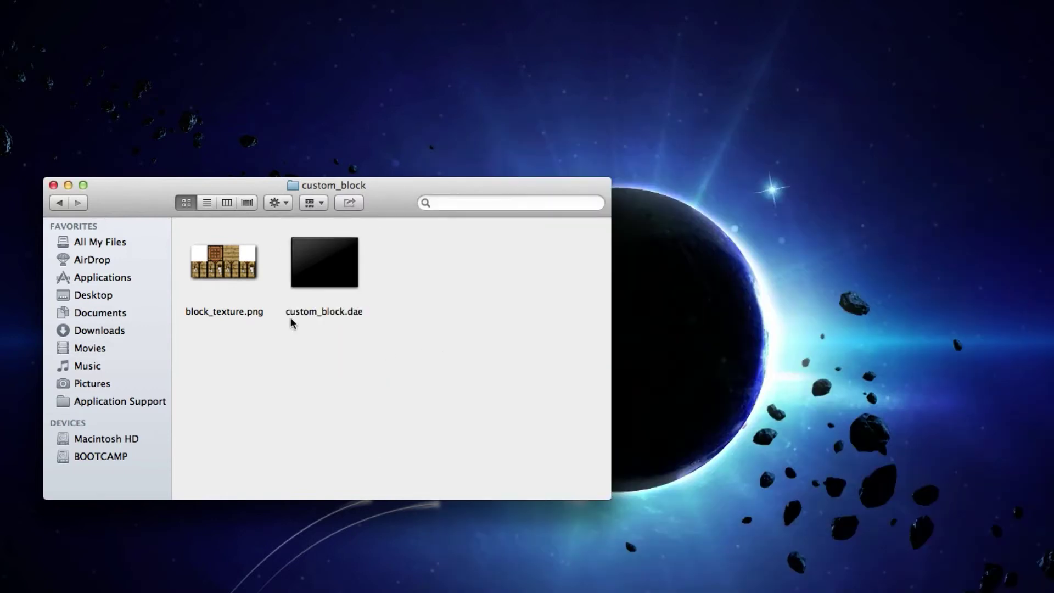
- Preview the block_texture.png image and close the preview
click(221, 274)
key(space)
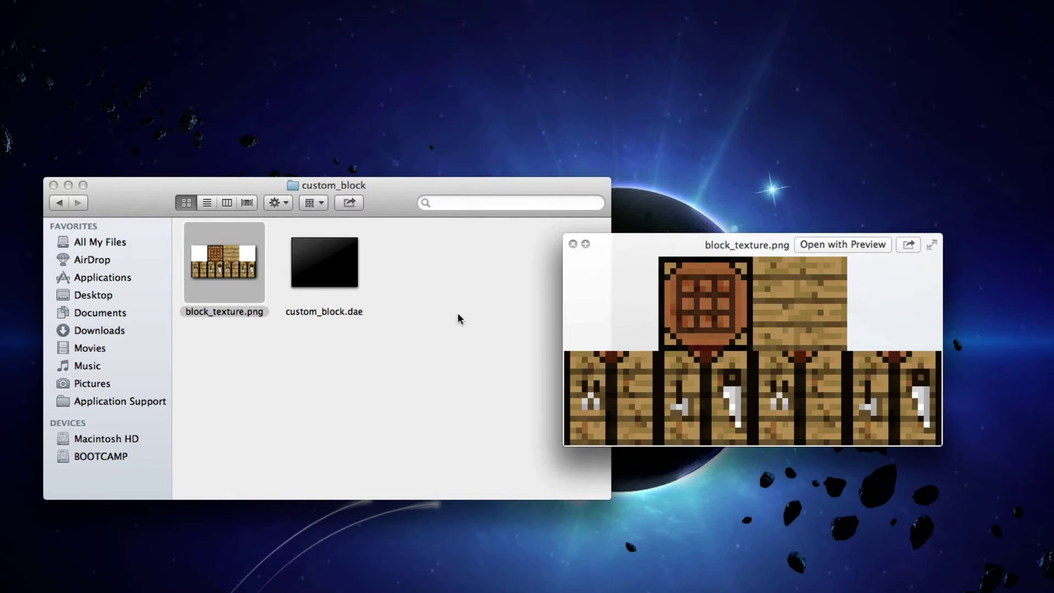
key(space)
click(393, 328)
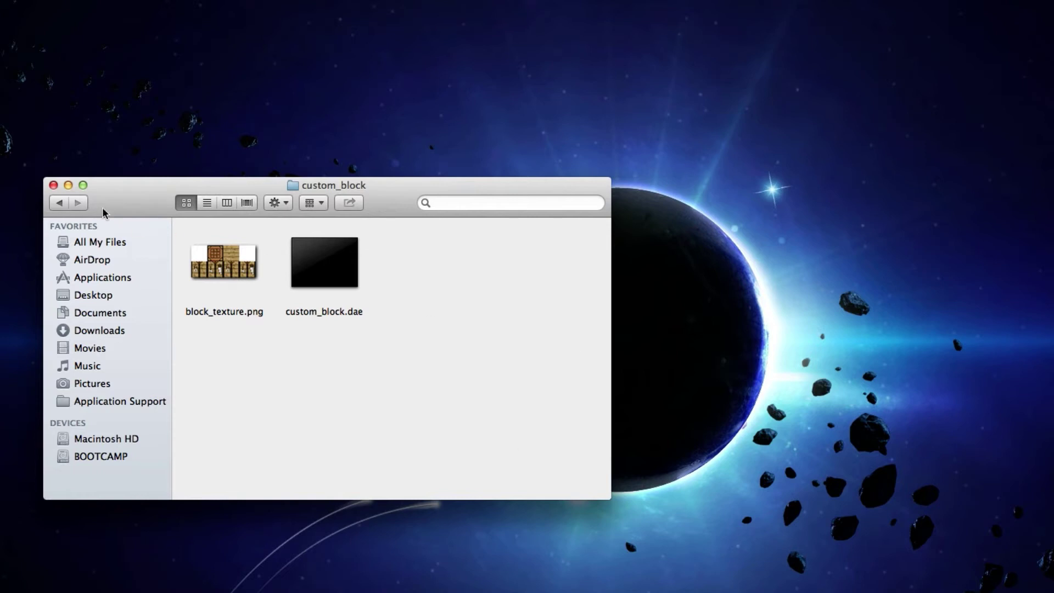
- Go back to the entities folder and launch ModelViewer from the Editors folder
click(61, 204)
click(61, 203)
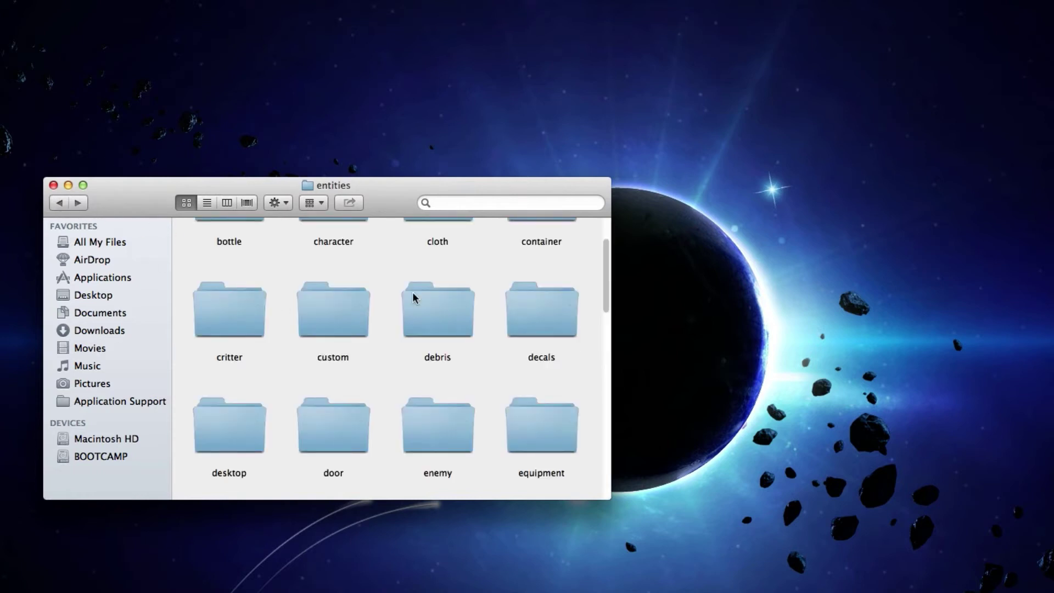
click(63, 203)
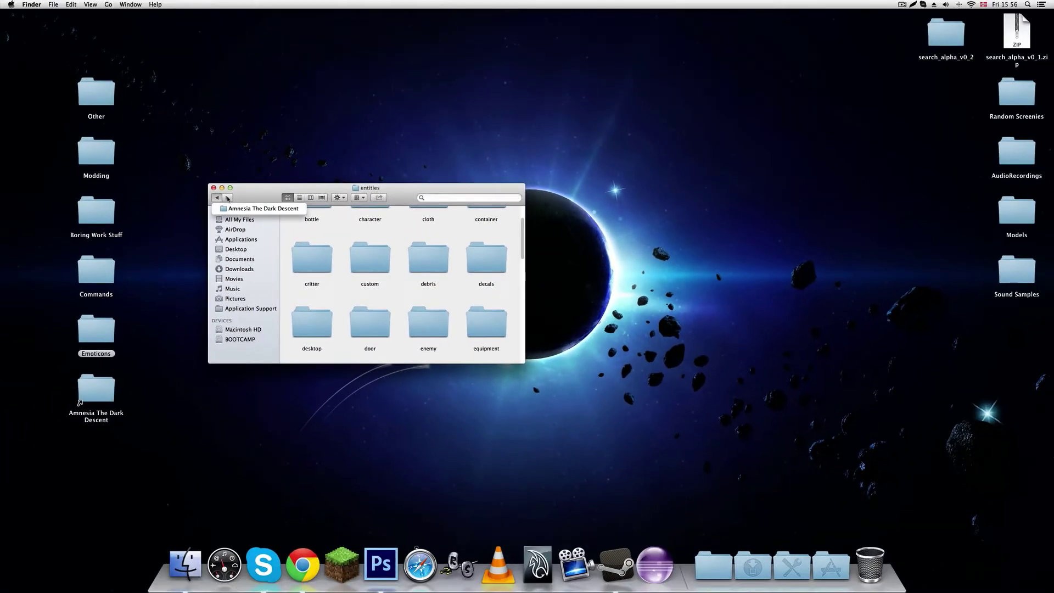
click(708, 561)
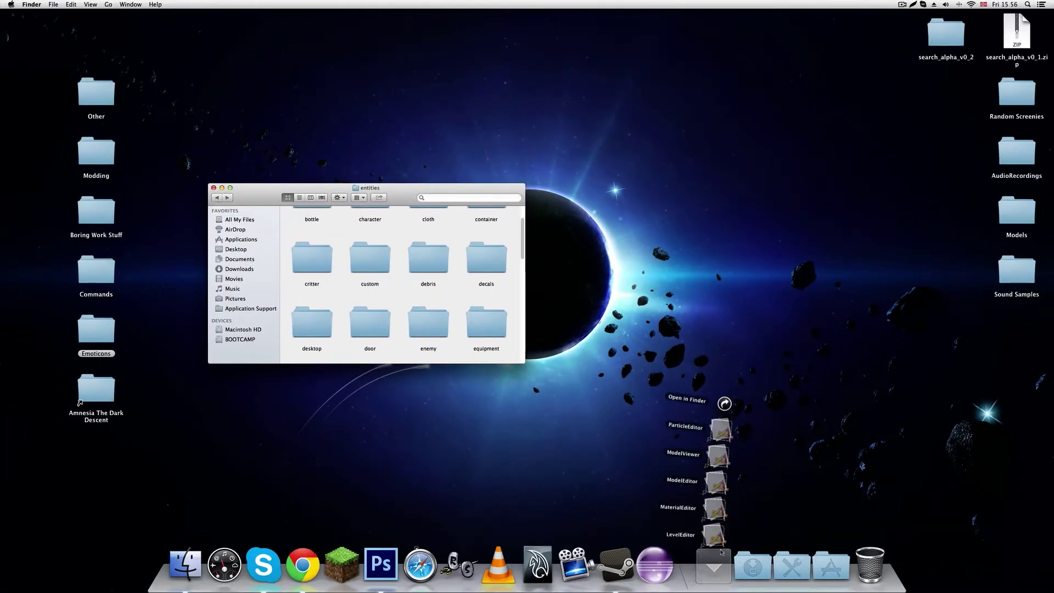
click(730, 457)
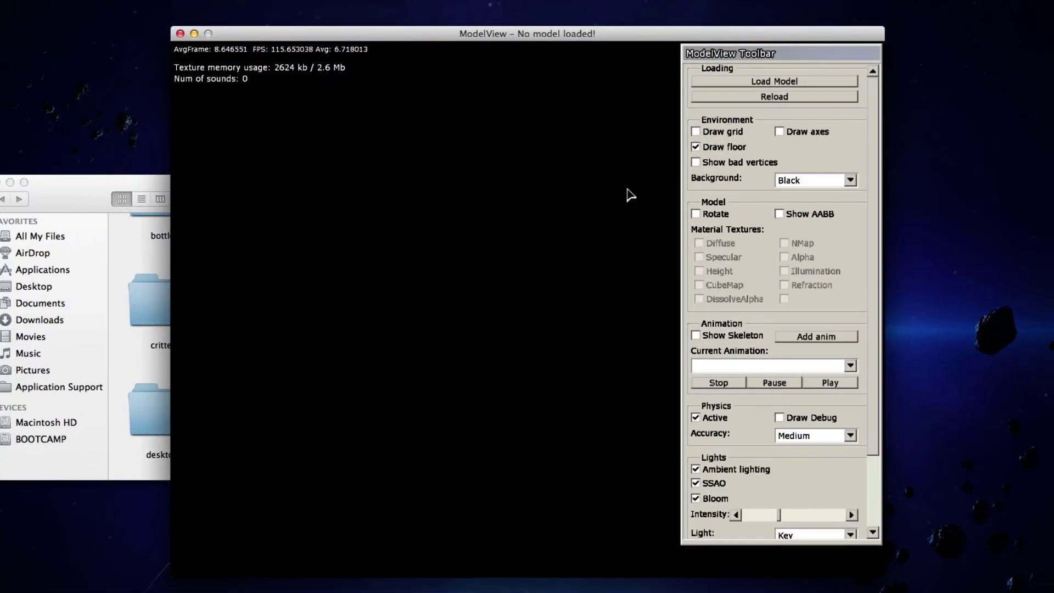
- Load custom_block.dae from entities/custom/custom_block into the model viewer
click(716, 56)
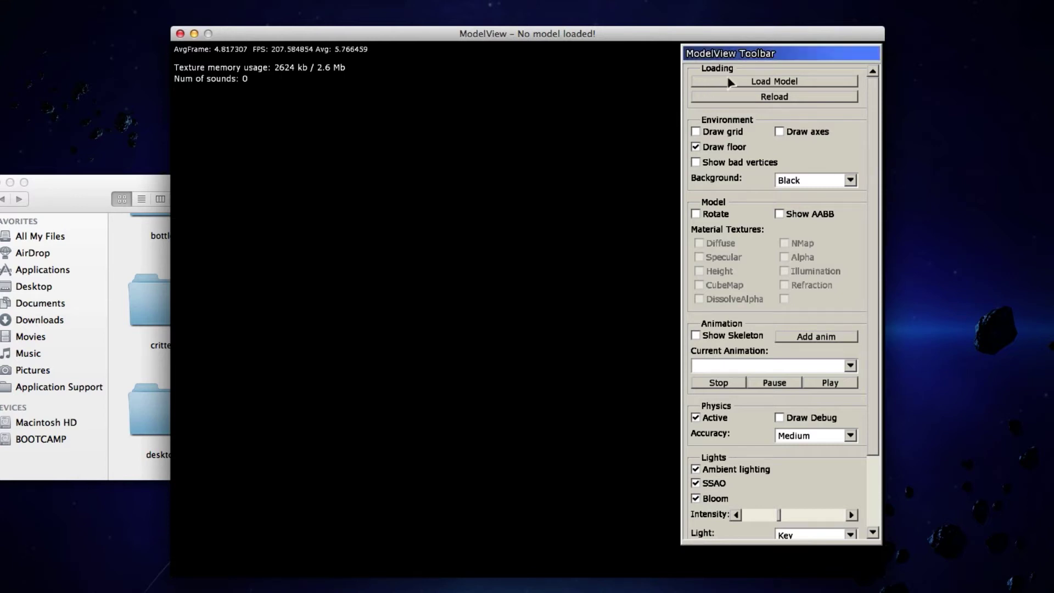
click(748, 83)
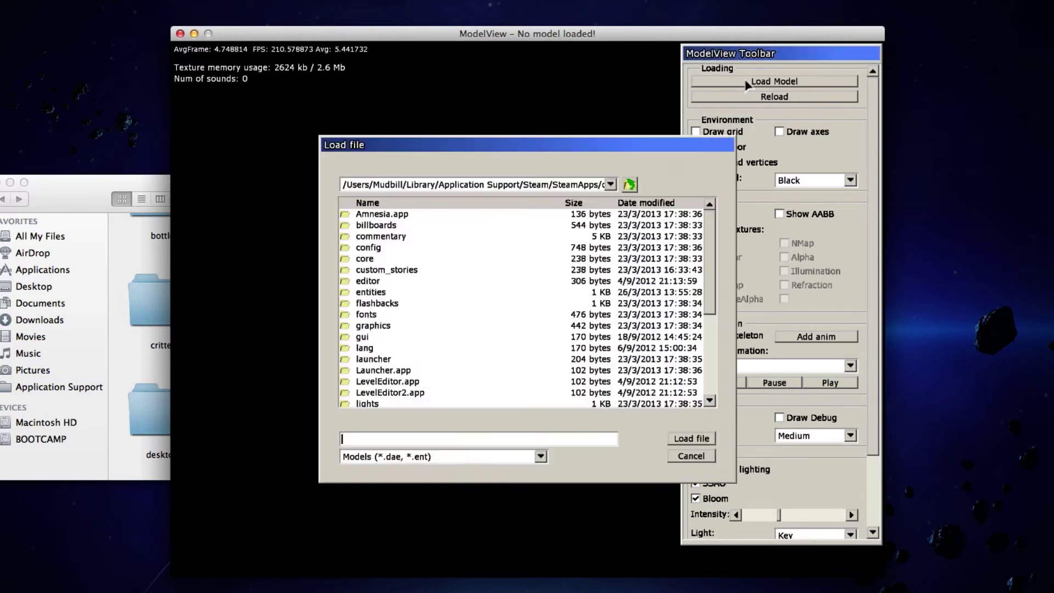
double_click(366, 295)
double_click(365, 270)
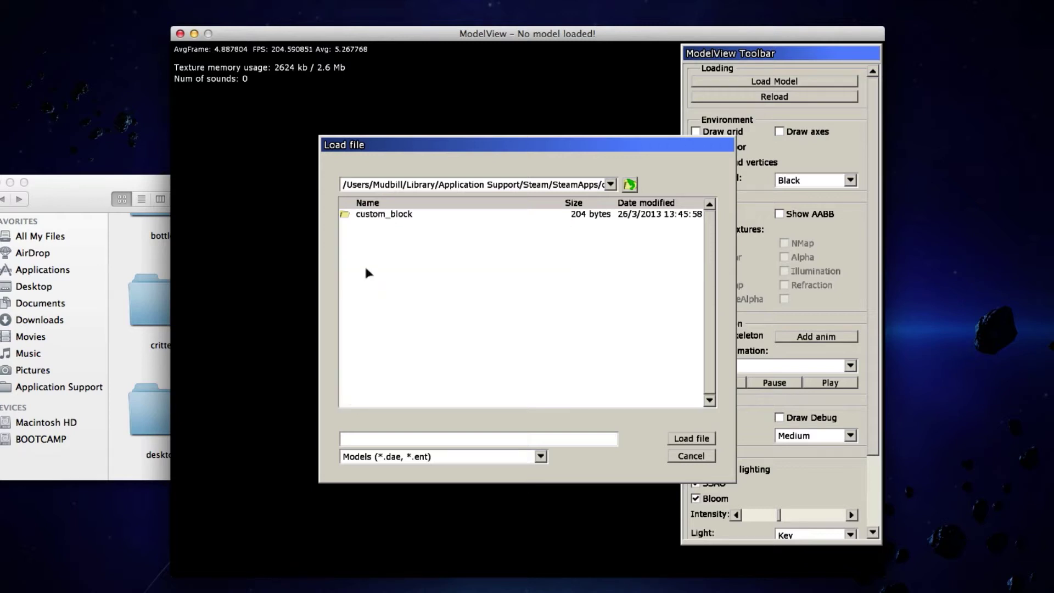
click(369, 215)
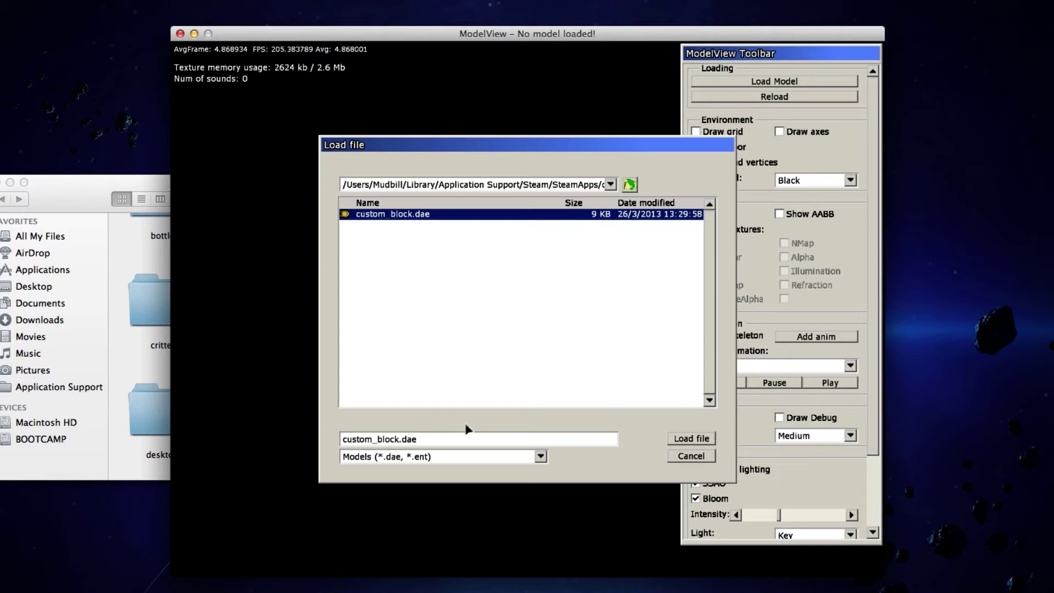
click(690, 439)
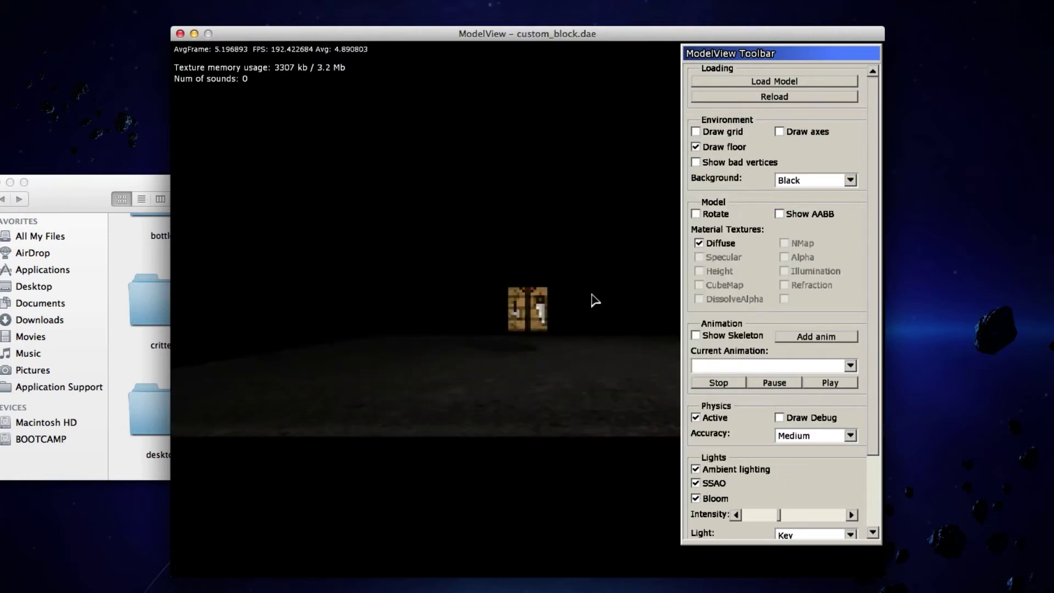
- Examine the loaded block's sides, top texture and shadow from several angles and distances
drag(595, 299, 510, 446)
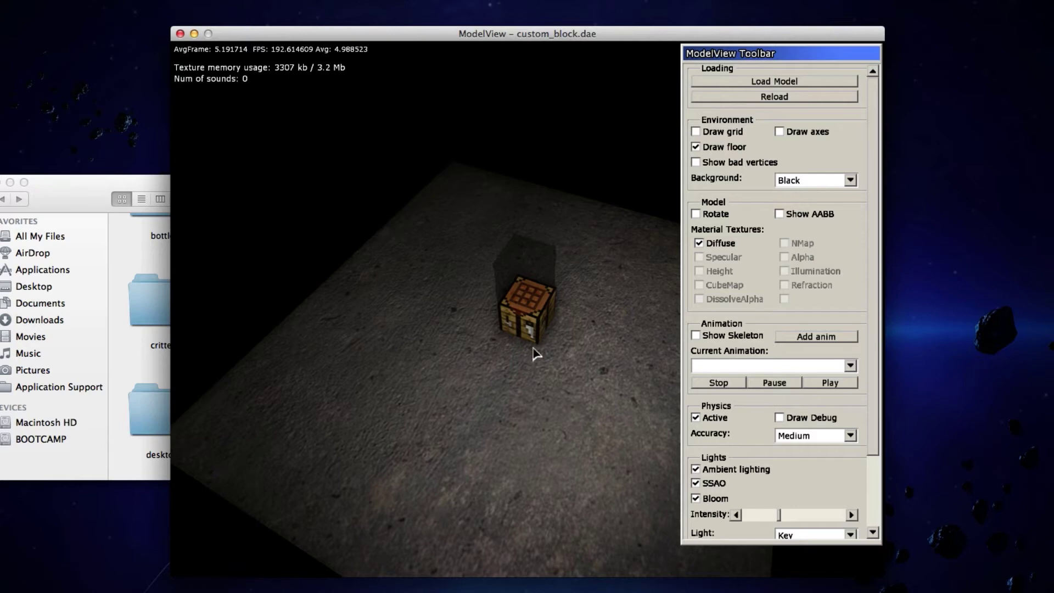
scroll(534, 347, up, 5)
drag(518, 402, 515, 350)
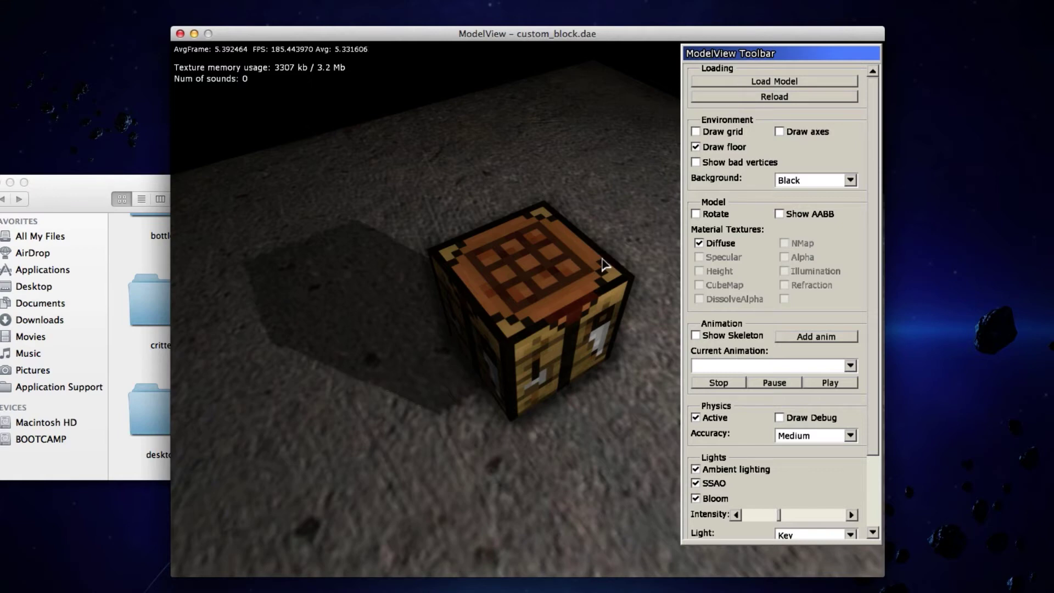
drag(631, 291, 527, 267)
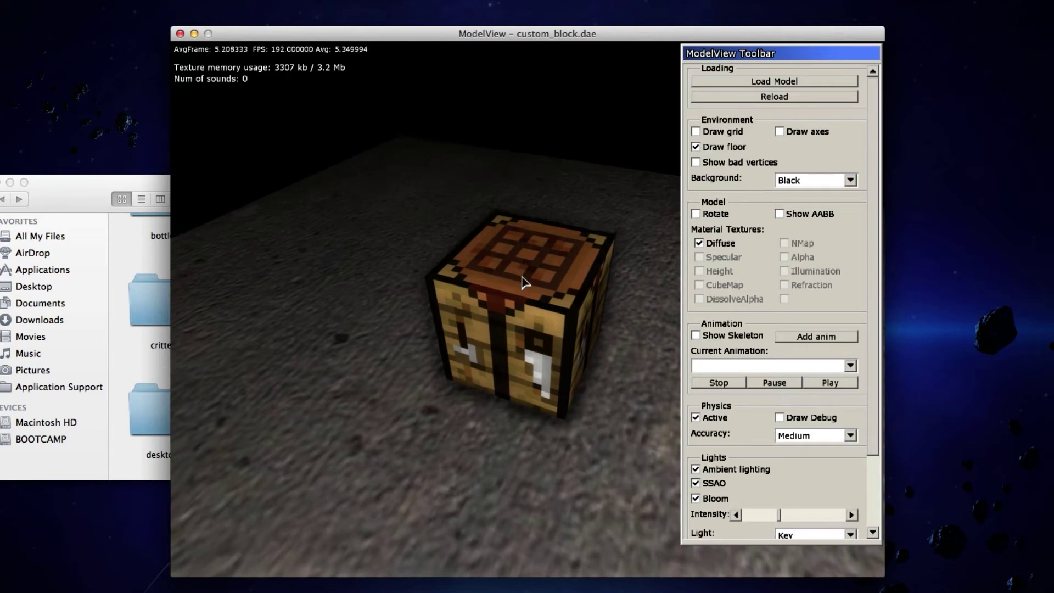
drag(513, 299, 532, 337)
scroll(479, 343, up, 4)
drag(538, 338, 434, 413)
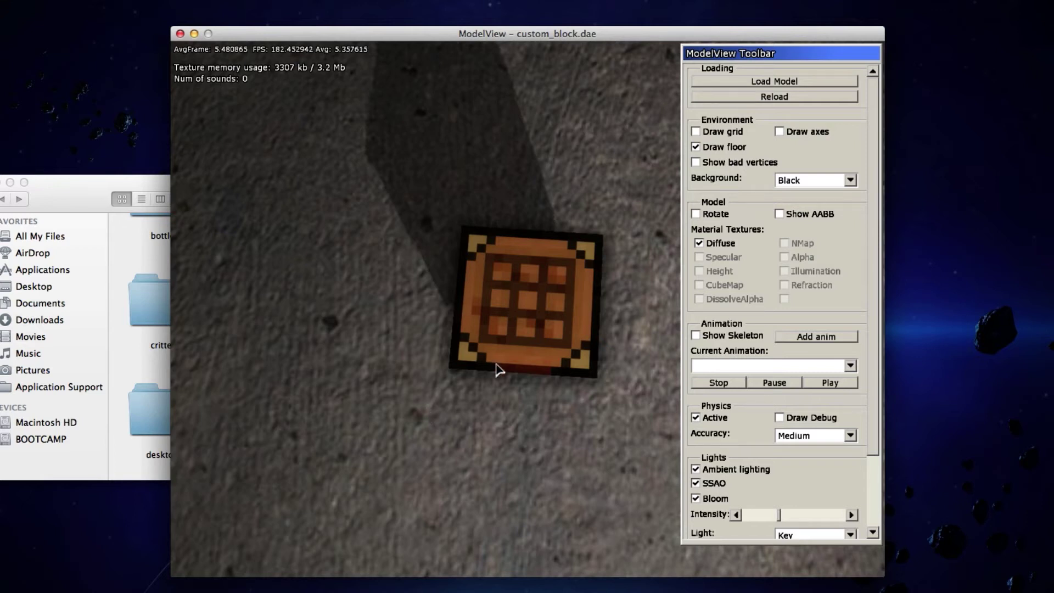
drag(528, 405, 474, 293)
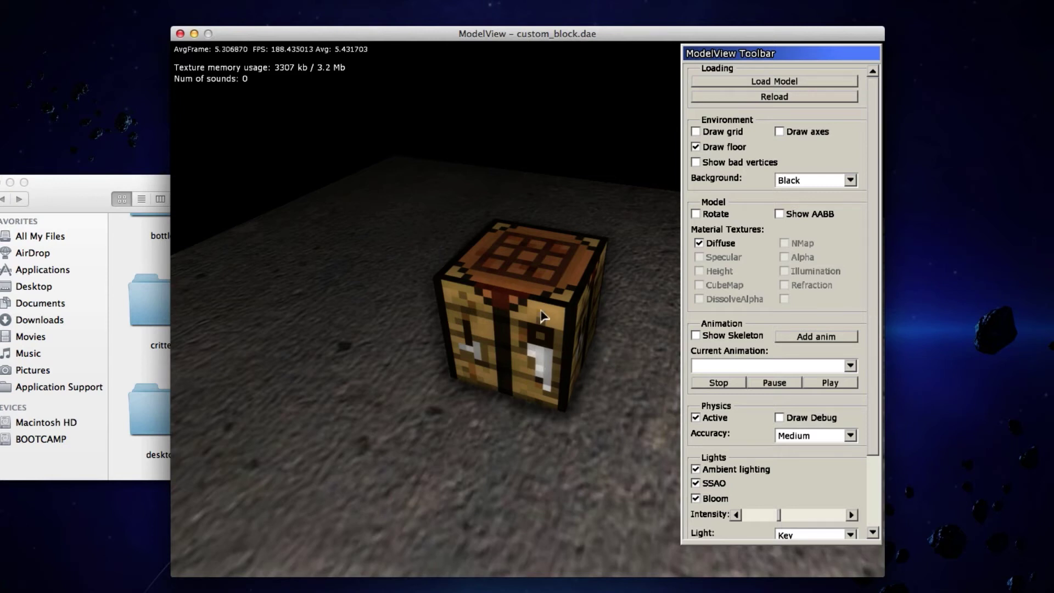
drag(542, 317, 571, 353)
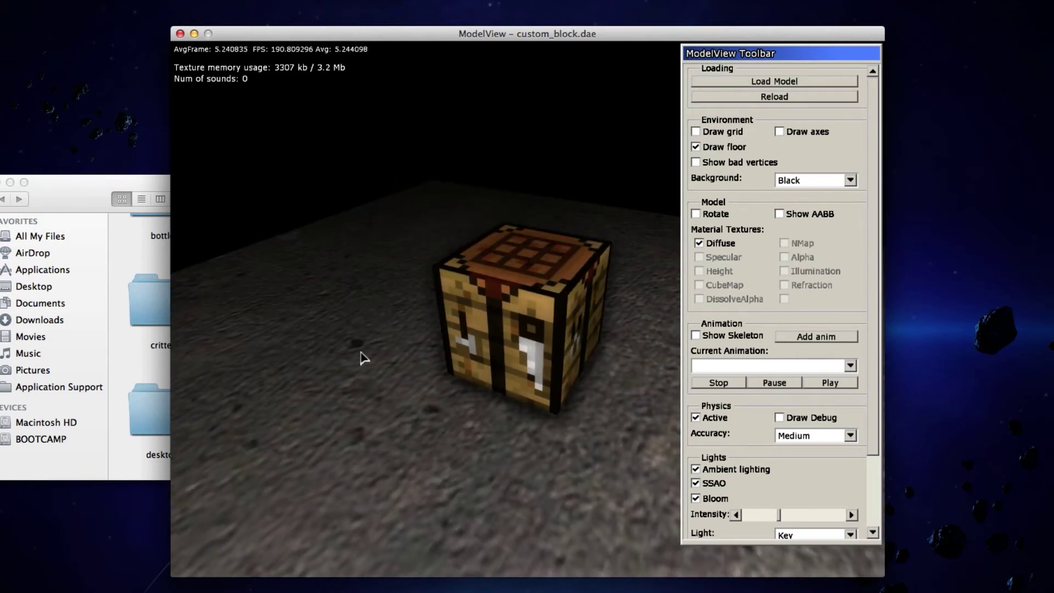
- Turn on the Rotate option for the displayed block model
click(696, 214)
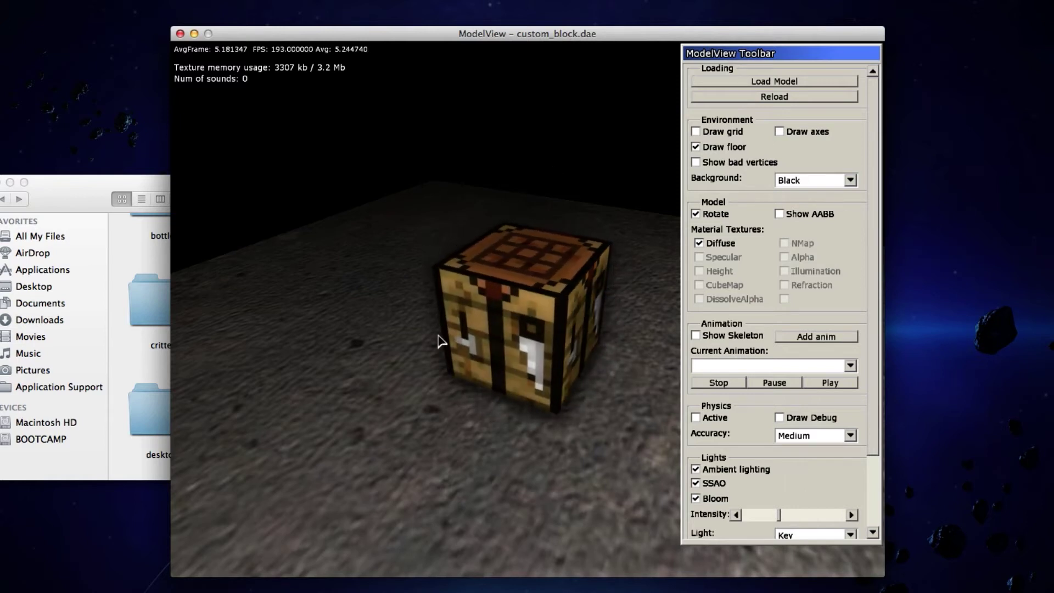
- Switch to Finder and open the custom_block folder inside entities/custom
click(78, 207)
click(241, 298)
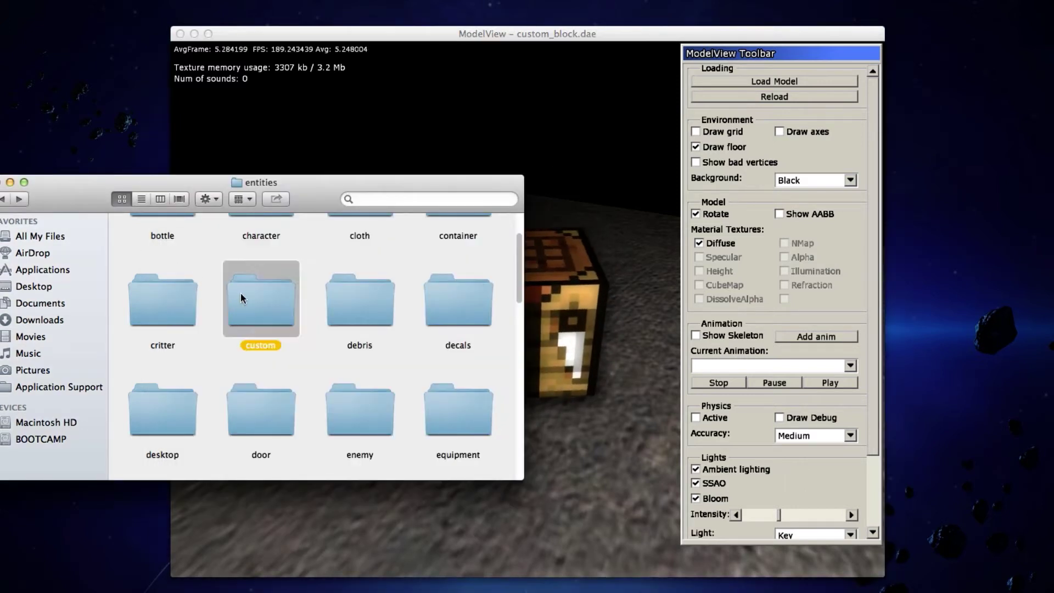
double_click(241, 298)
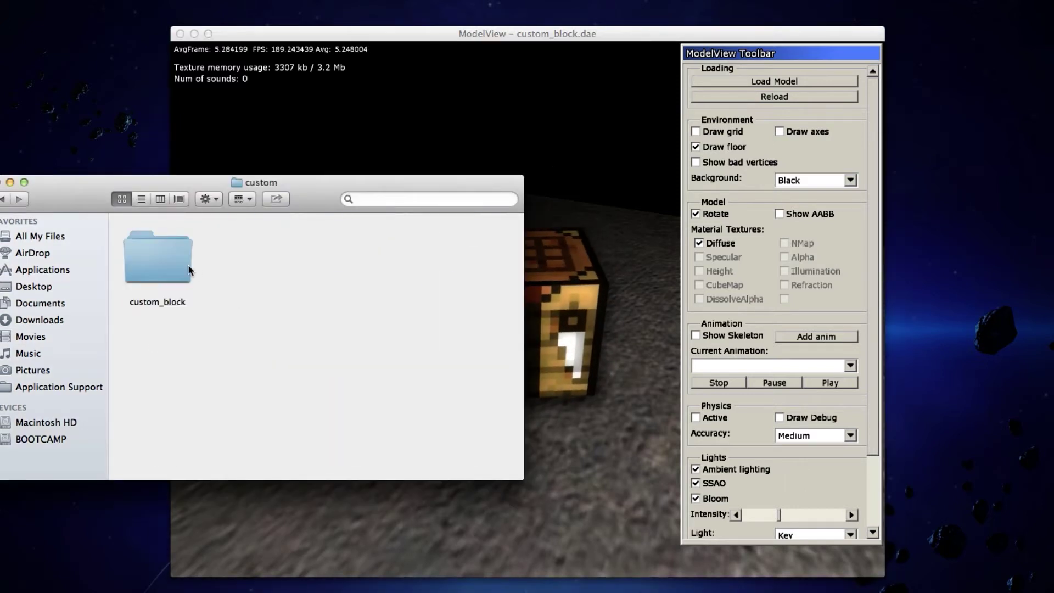
double_click(157, 264)
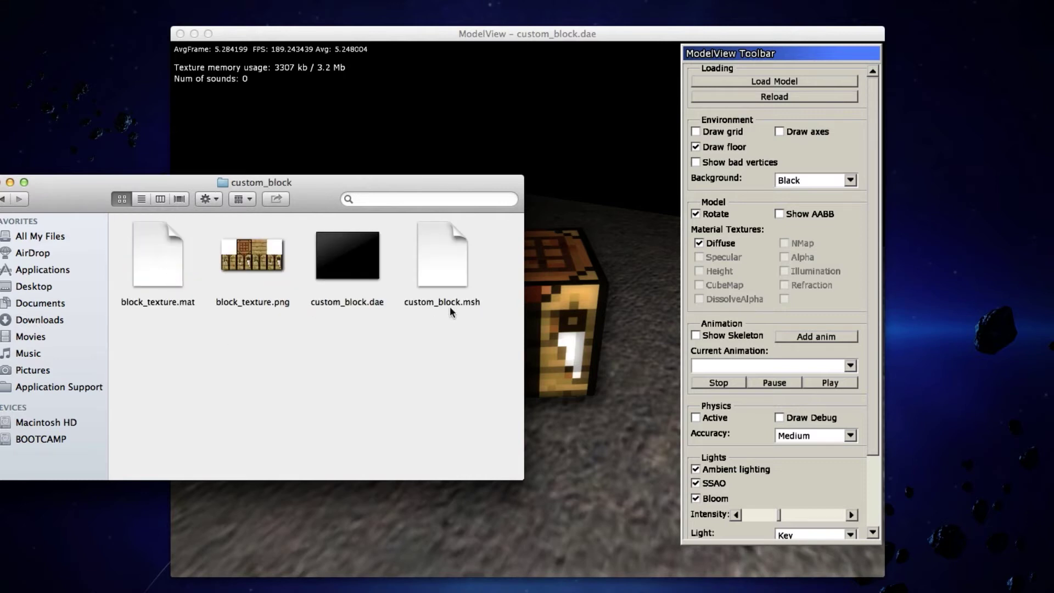
- Examine the block_texture.mat, block_texture.png and custom_block.msh files in the custom_block folder
click(156, 269)
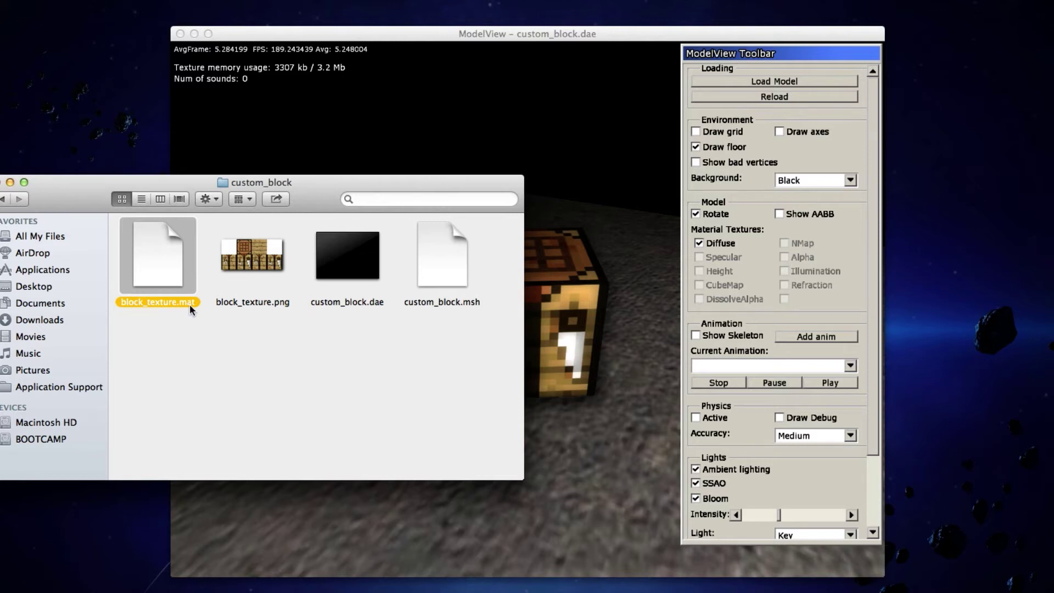
click(248, 288)
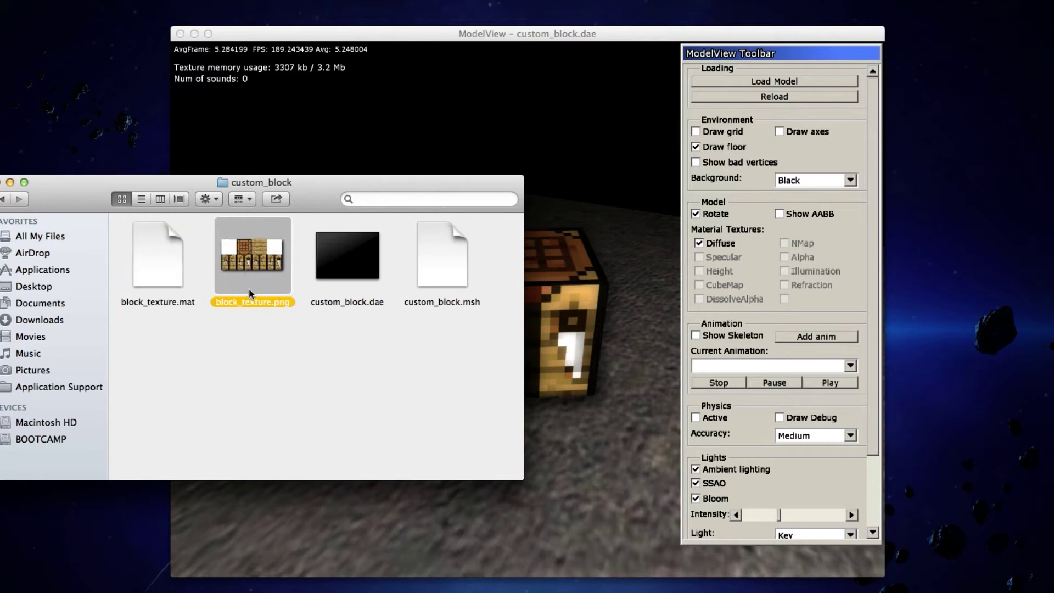
click(268, 334)
click(172, 278)
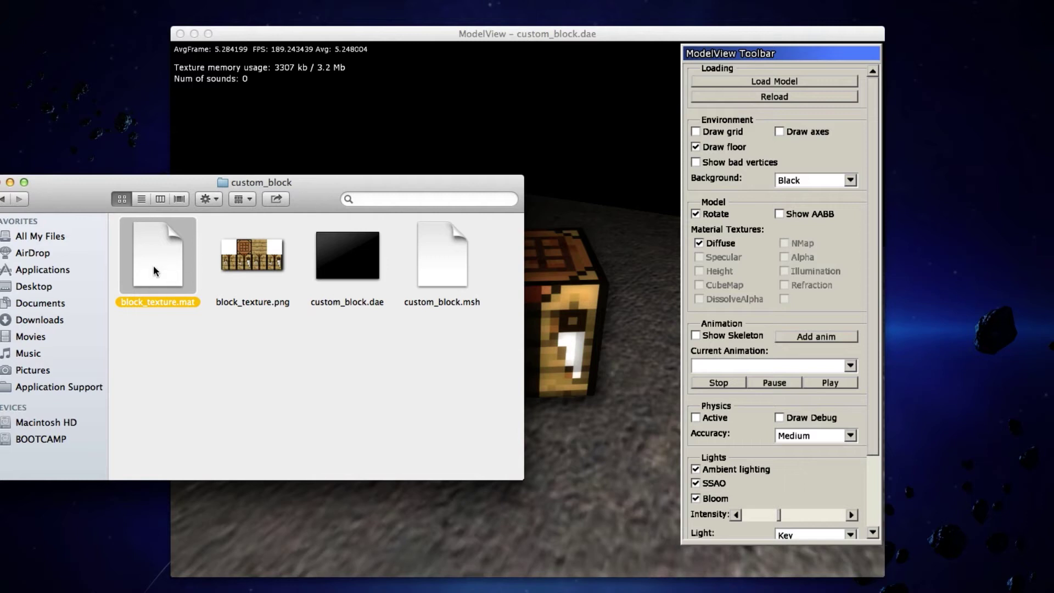
click(193, 328)
click(473, 304)
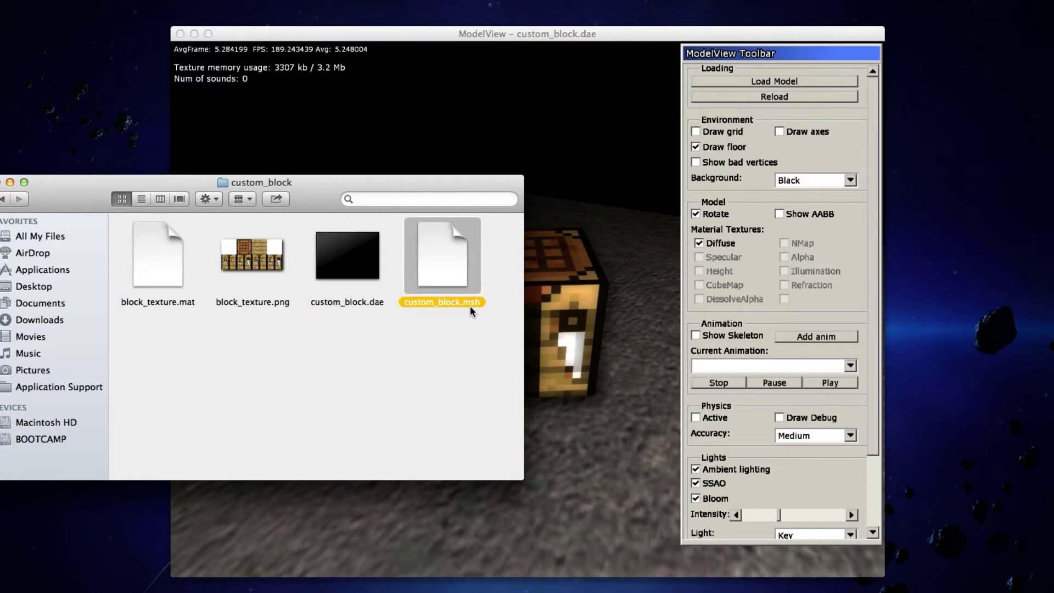
click(477, 332)
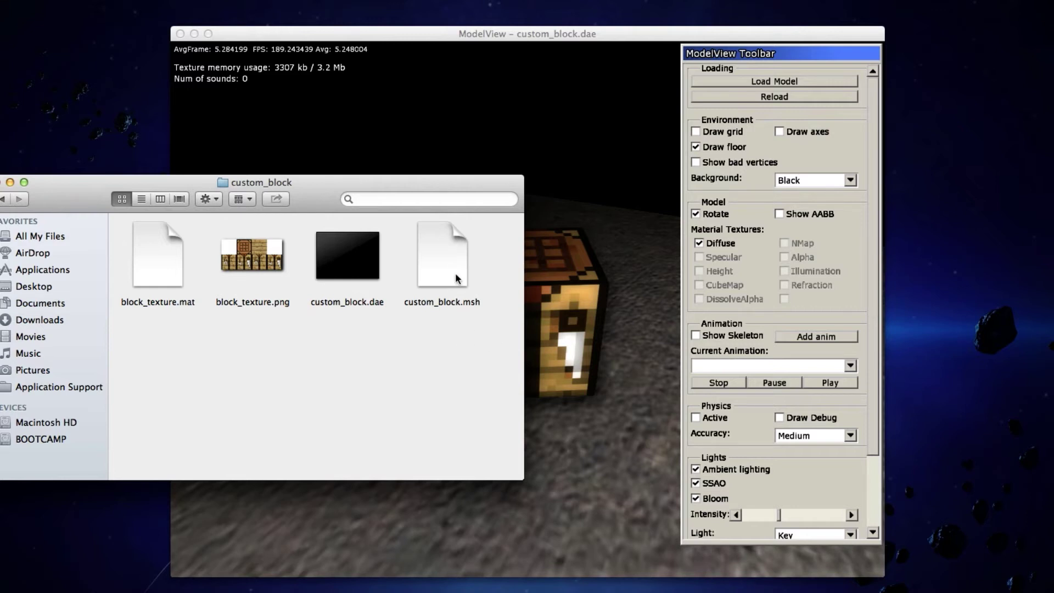
- Quit the model viewer, launch ModelEditor from the Editors folder, and place its window beside the Finder window
click(483, 36)
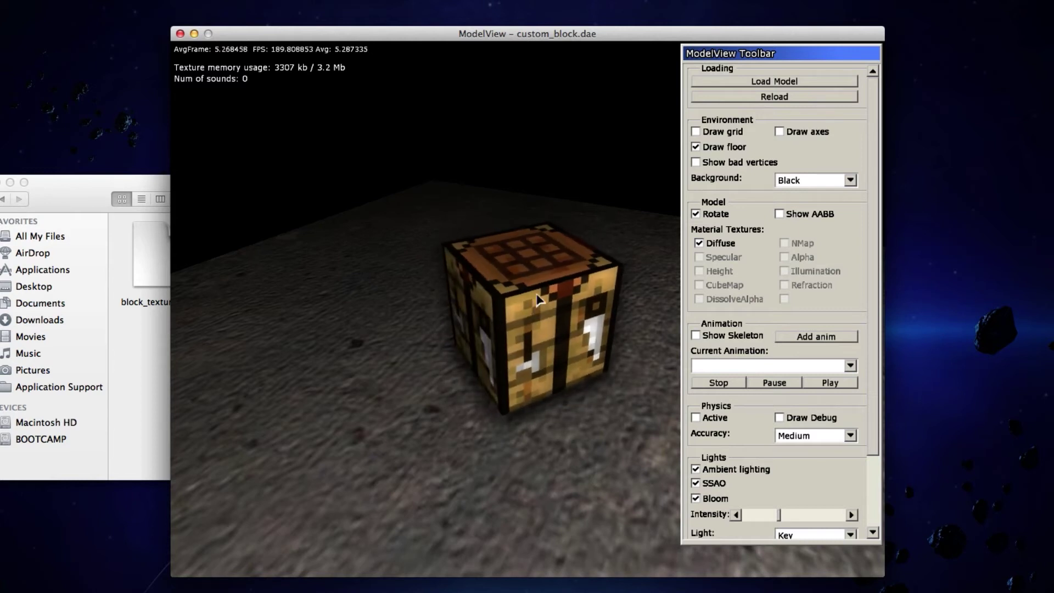
key(super+q)
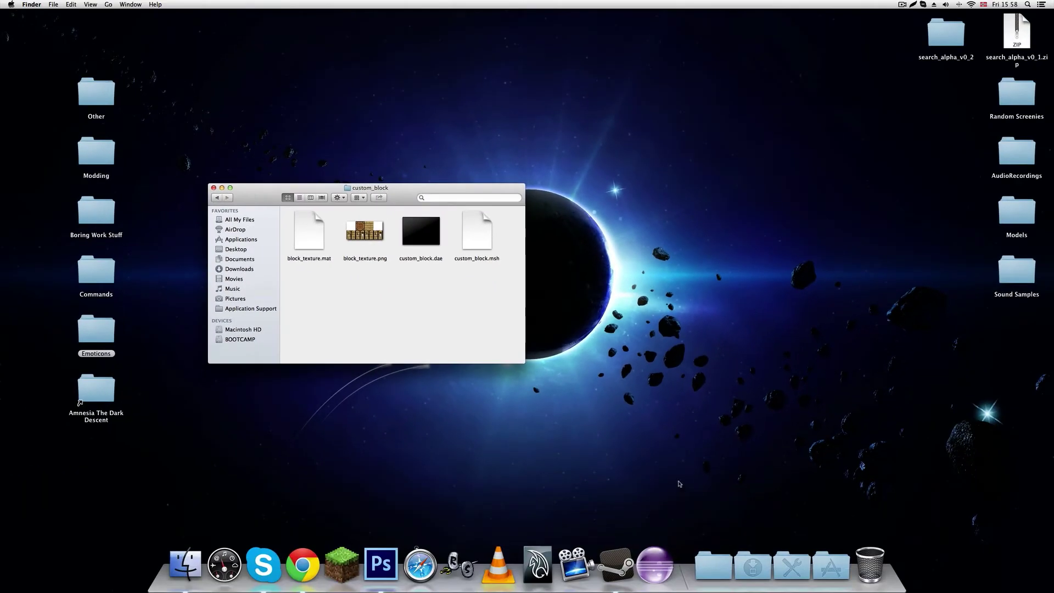
click(714, 568)
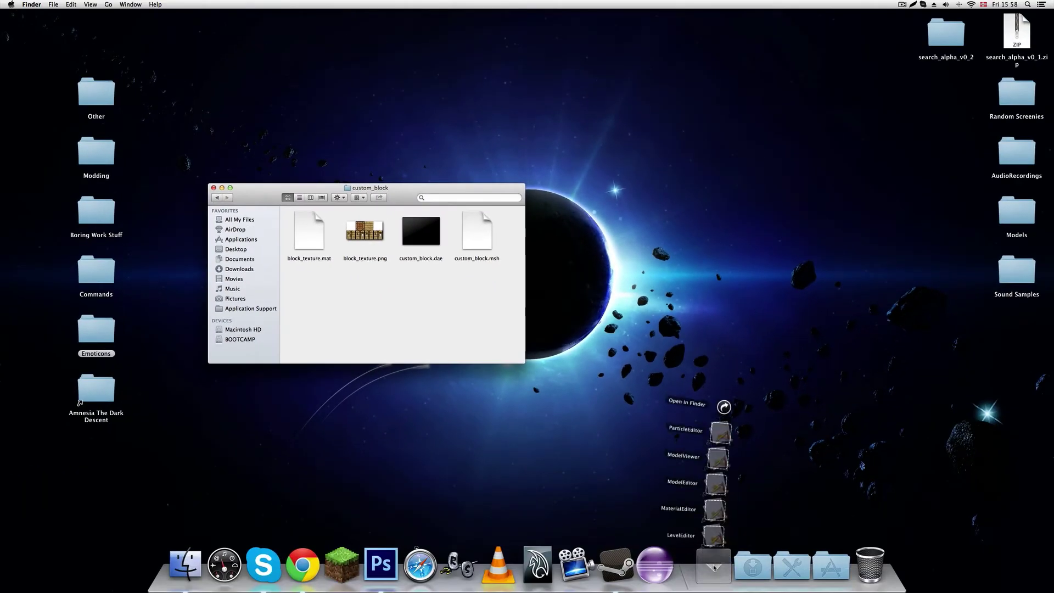
click(715, 483)
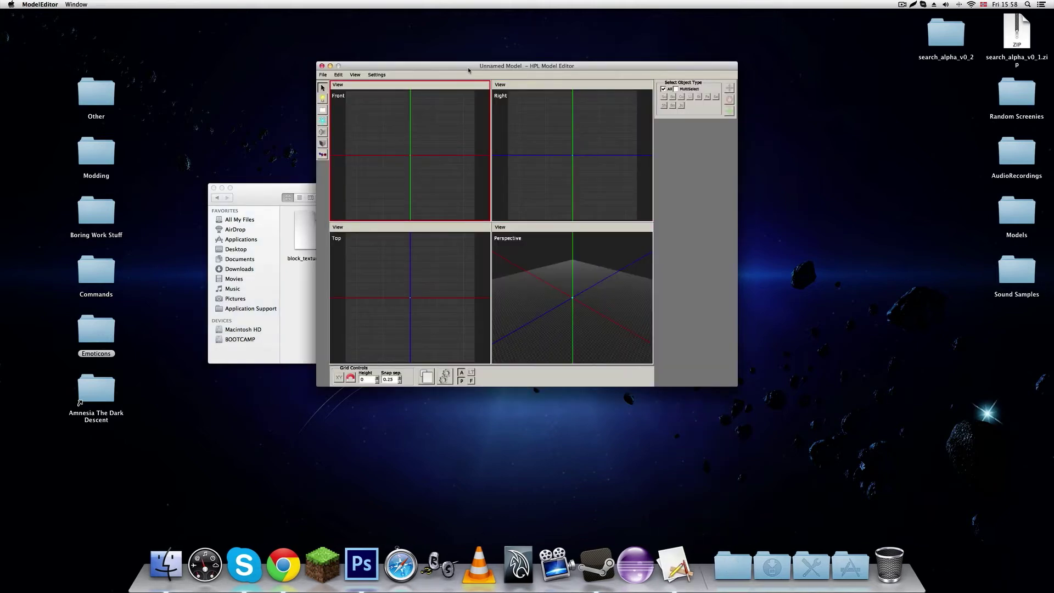
drag(469, 70, 679, 113)
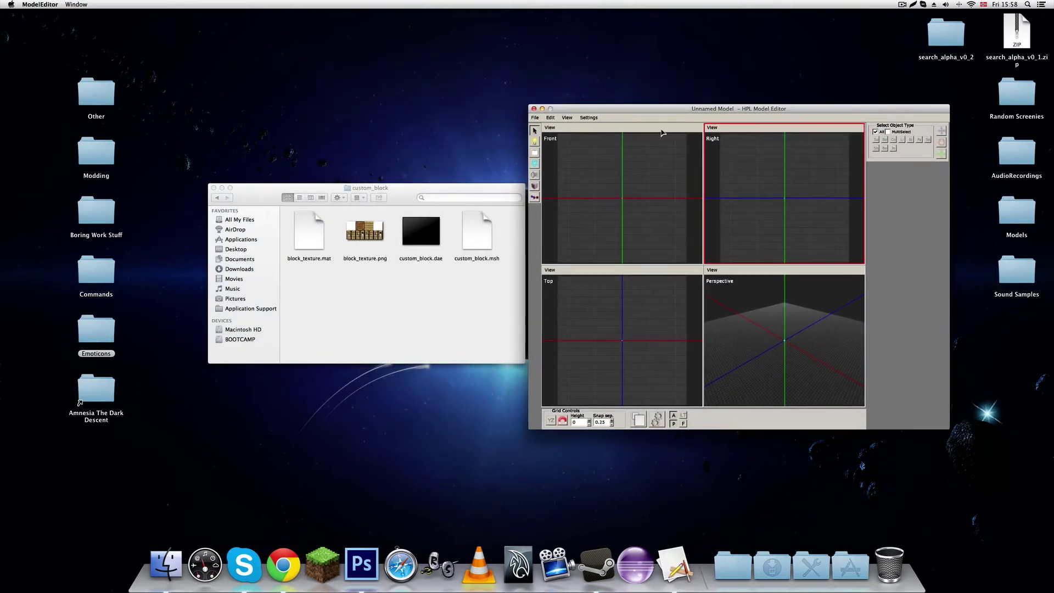
- Import the custom_block.dae mesh into the model editor
click(538, 119)
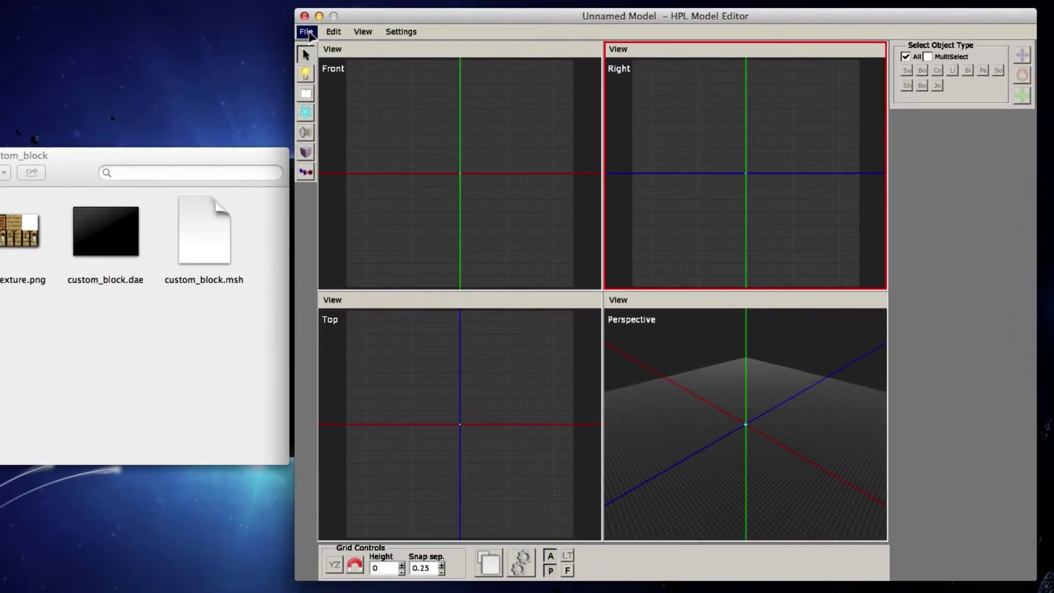
click(309, 33)
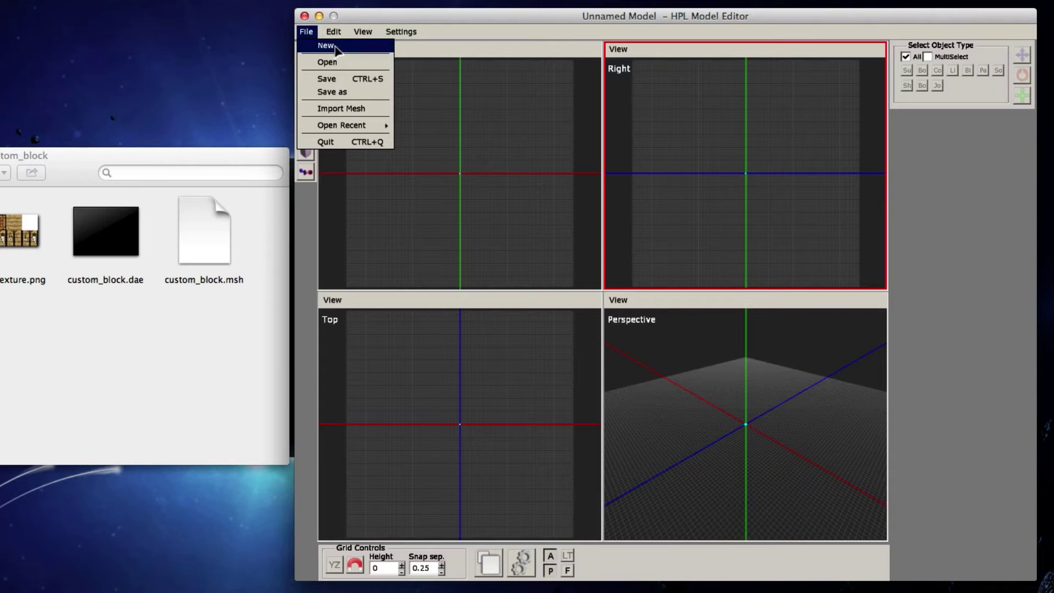
click(369, 109)
click(517, 205)
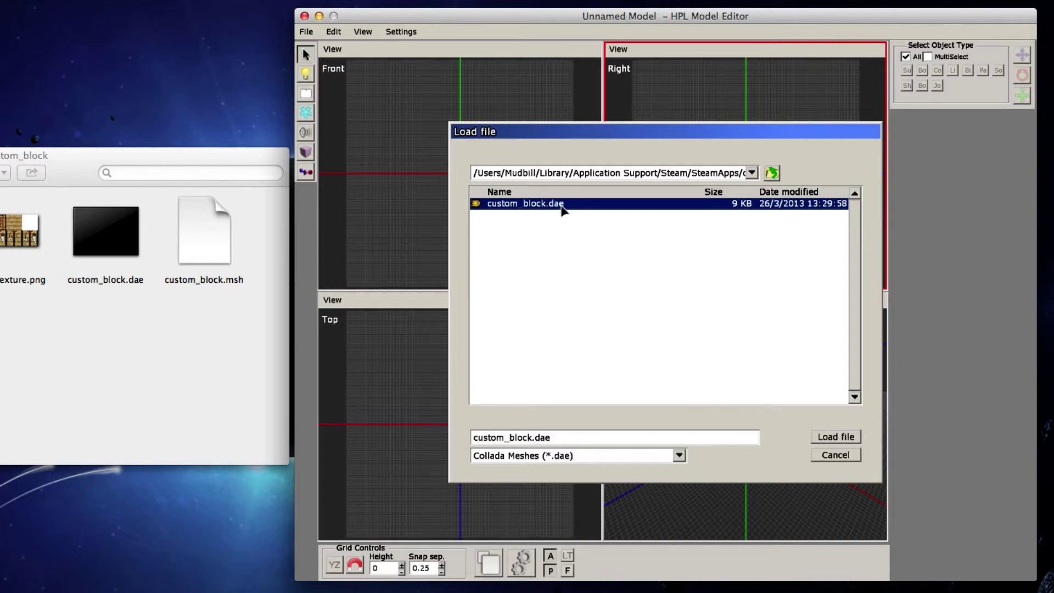
click(825, 438)
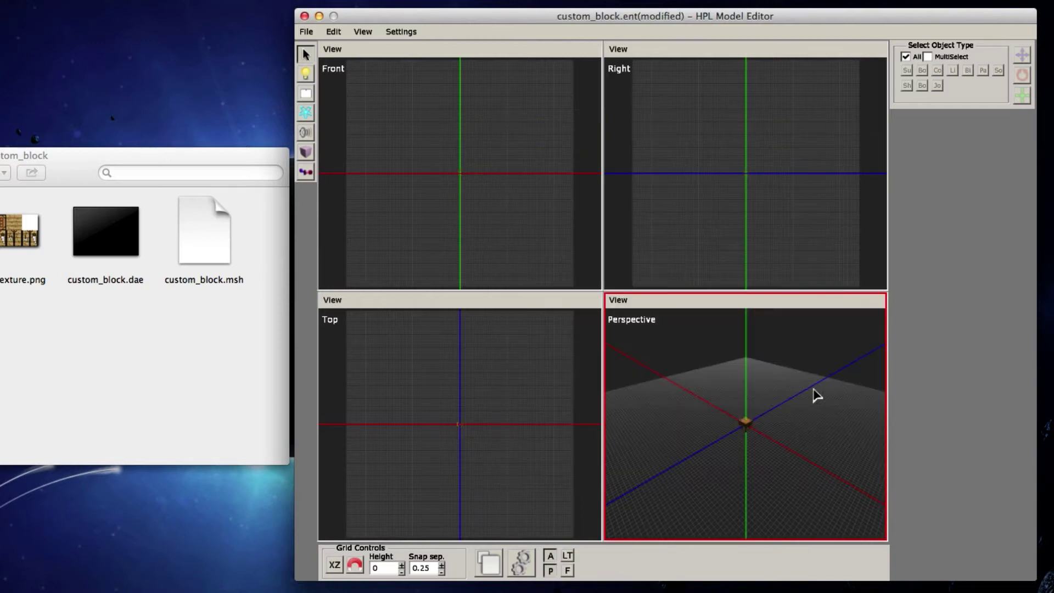
- Maximize the perspective viewport and view the imported block up close
scroll(755, 452, up, 3)
scroll(756, 449, up, 5)
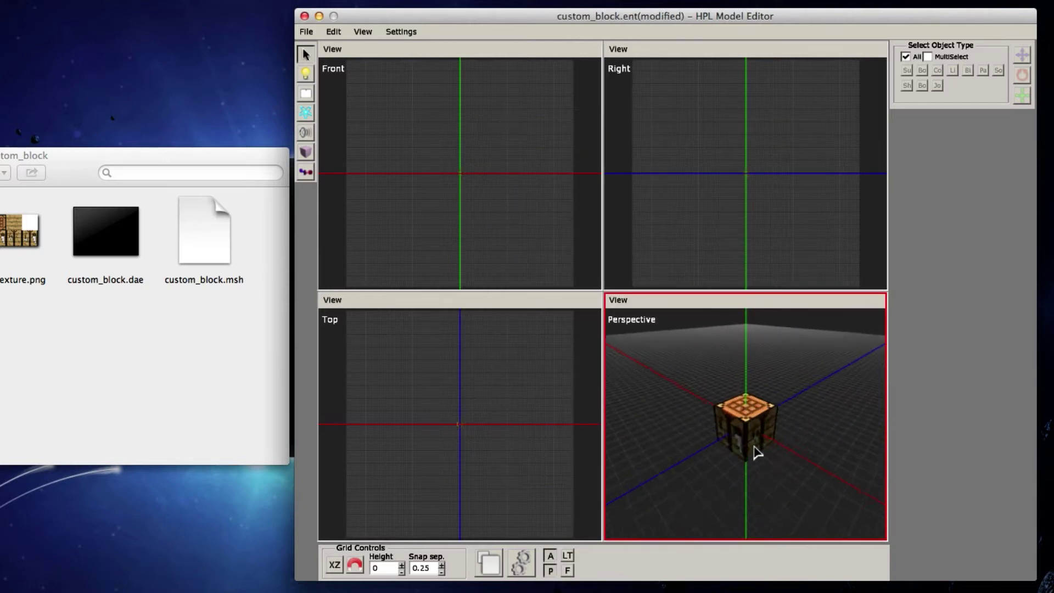
key(space)
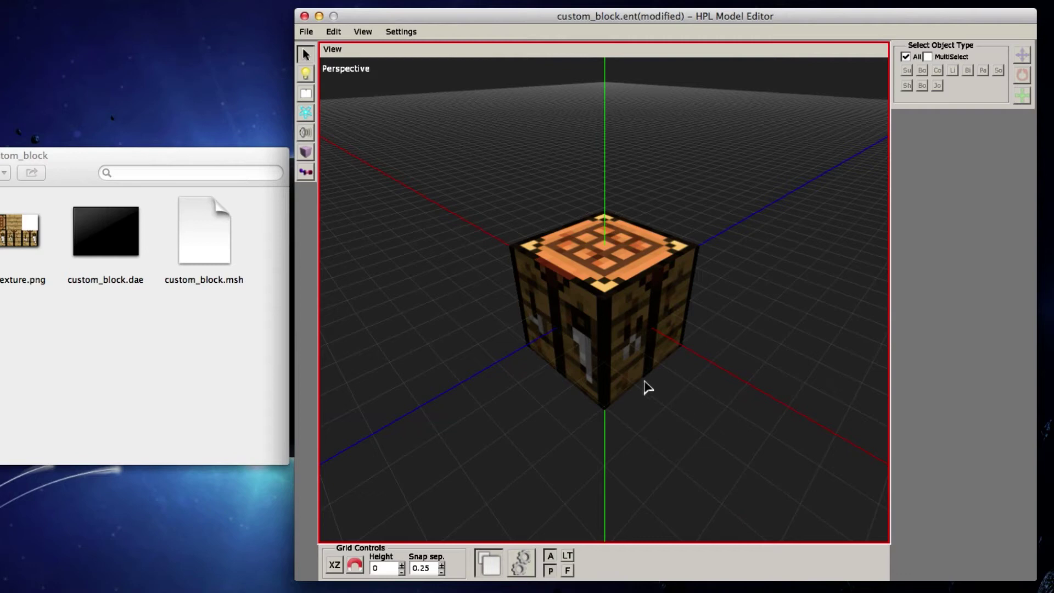
middle_drag(543, 417, 699, 217)
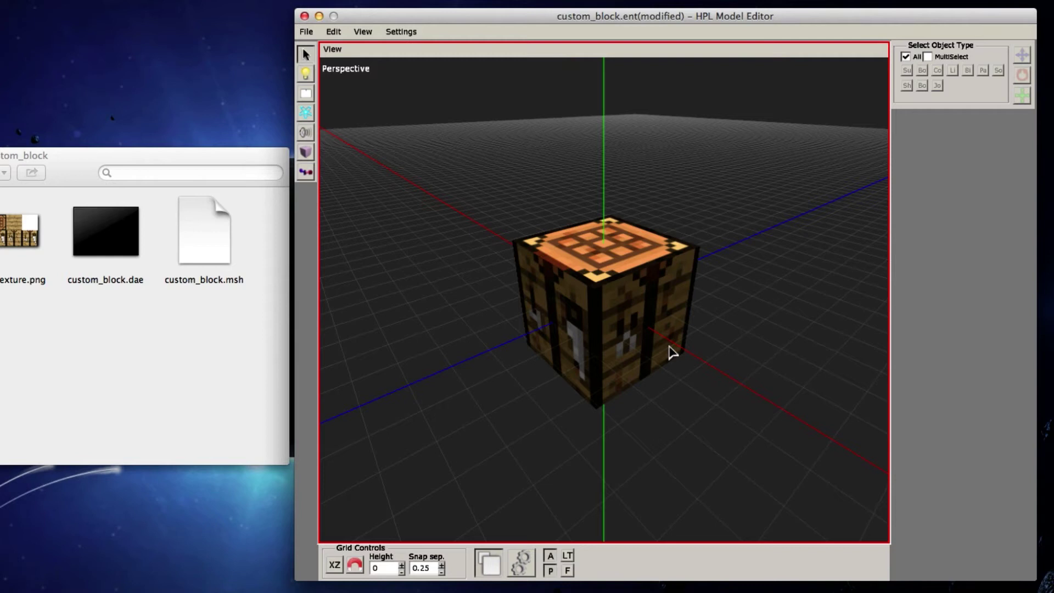
- Raise the imported block with grid snapping to Y position 0.5, undoing a first free move, and deselect it
click(593, 354)
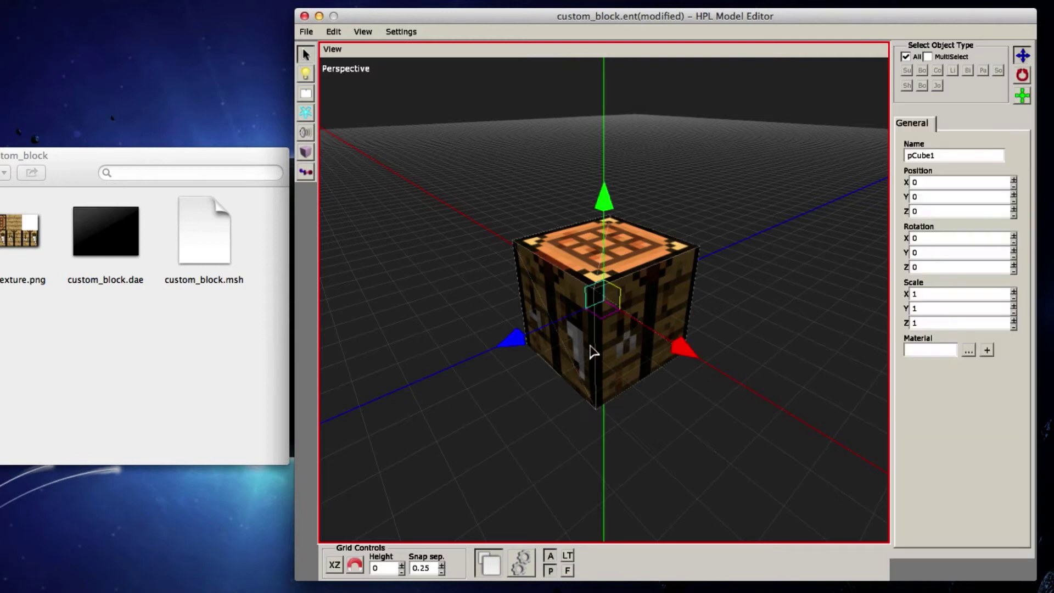
alt+drag(593, 353, 634, 321)
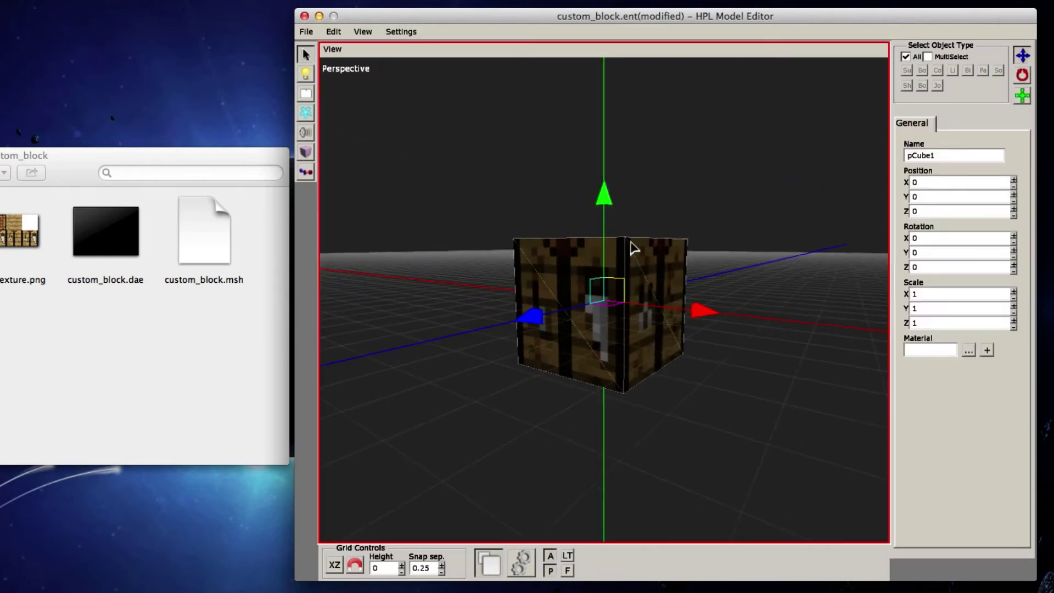
drag(604, 211, 604, 164)
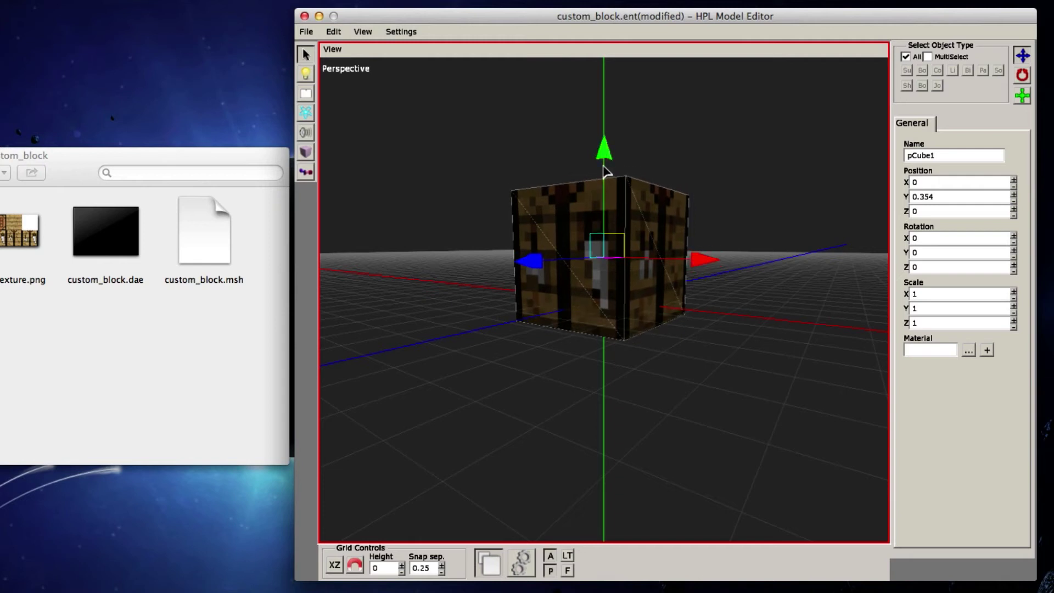
key(ctrl+z)
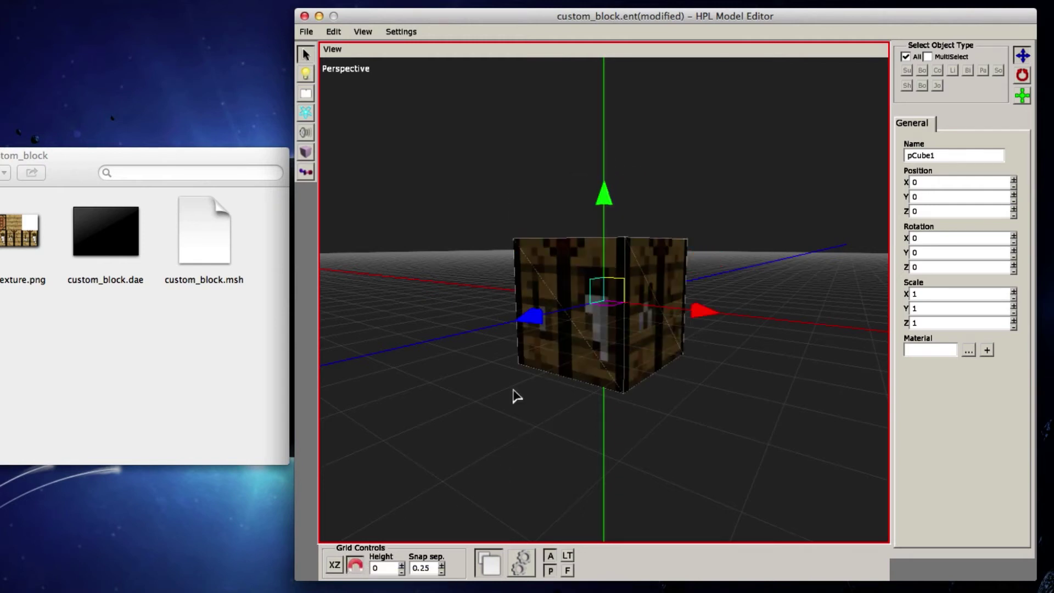
drag(604, 204, 605, 130)
middle_drag(558, 342, 633, 322)
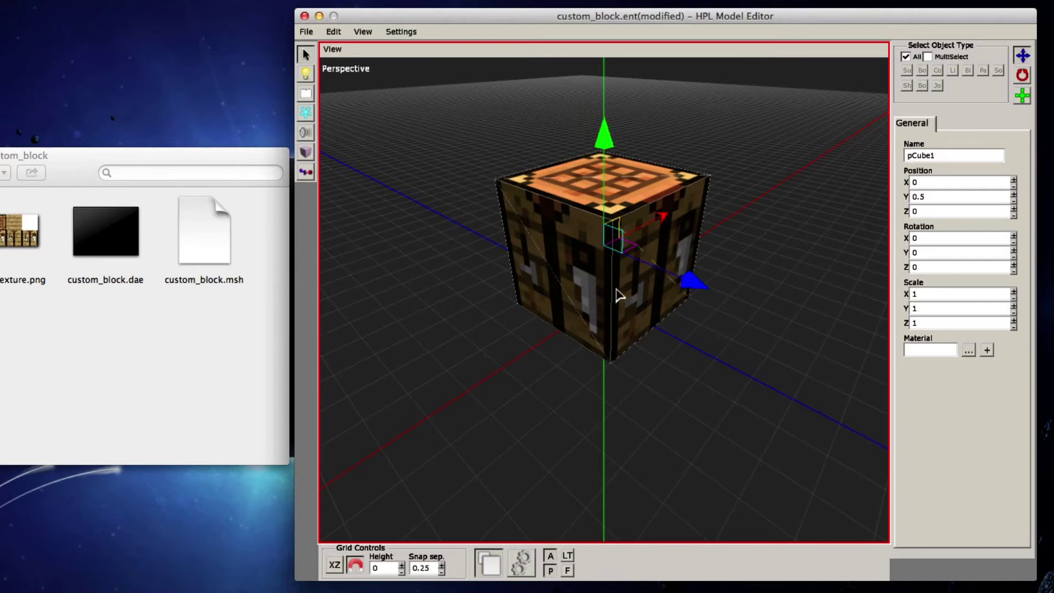
middle_drag(621, 294, 540, 395)
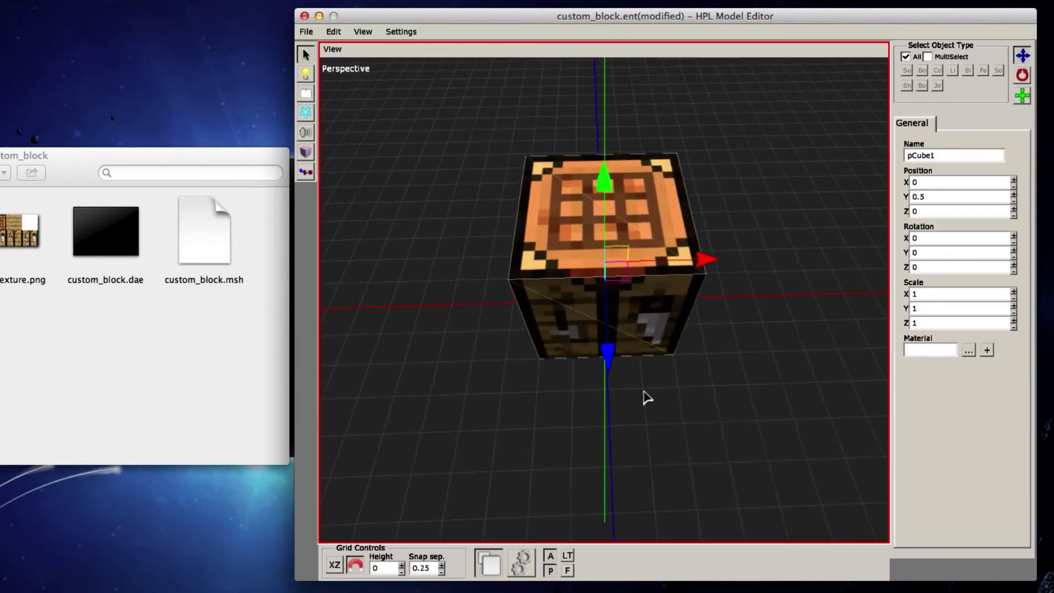
middle_drag(645, 395, 617, 412)
alt+drag(614, 405, 551, 364)
click(621, 412)
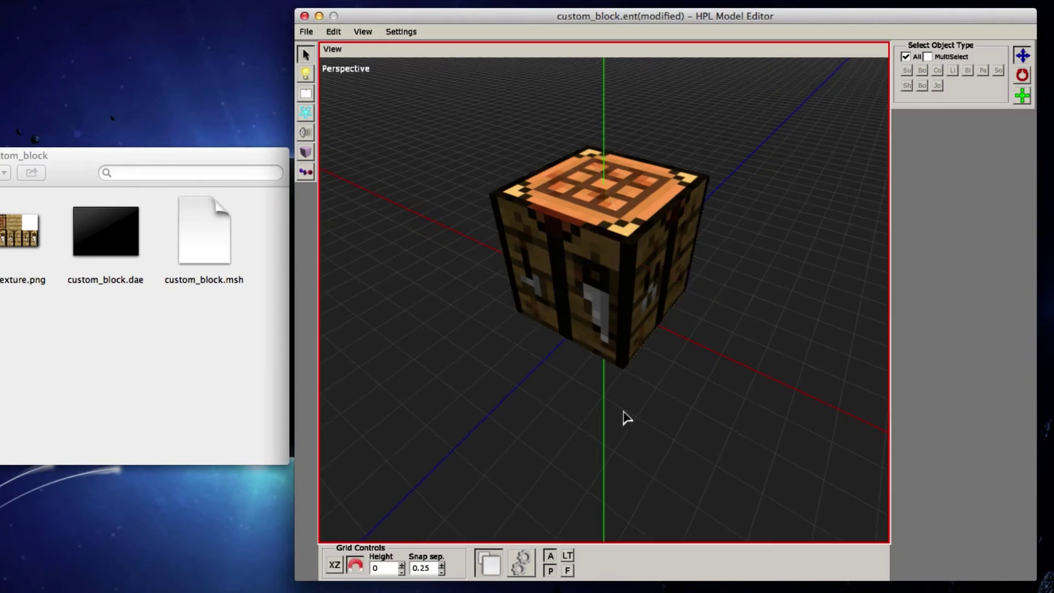
- Place a Box shape on the grid beside the textured block using the Shapes tool
alt+drag(616, 379, 593, 355)
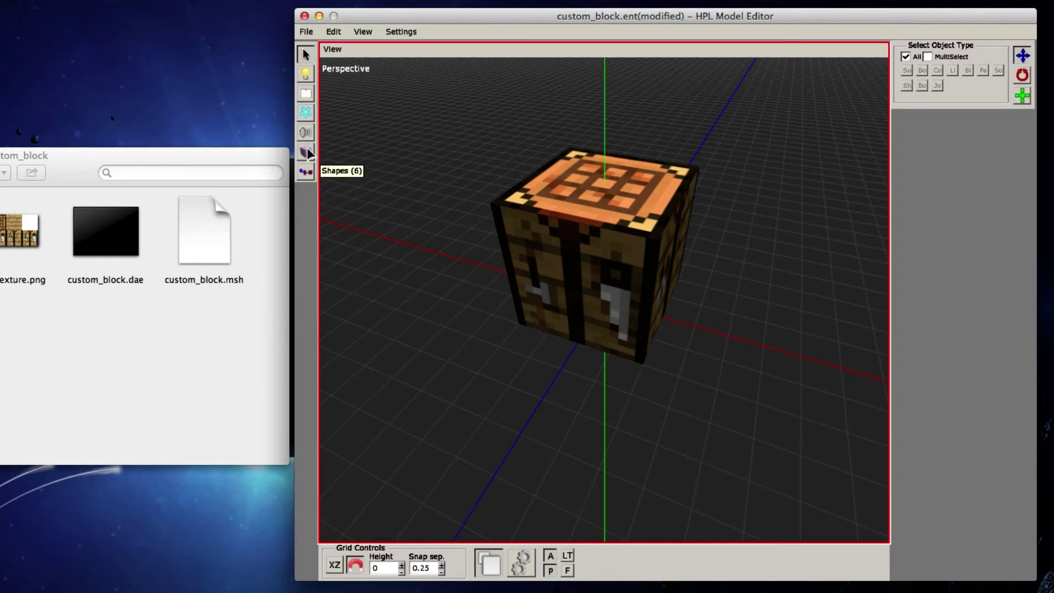
middle_drag(489, 219, 637, 232)
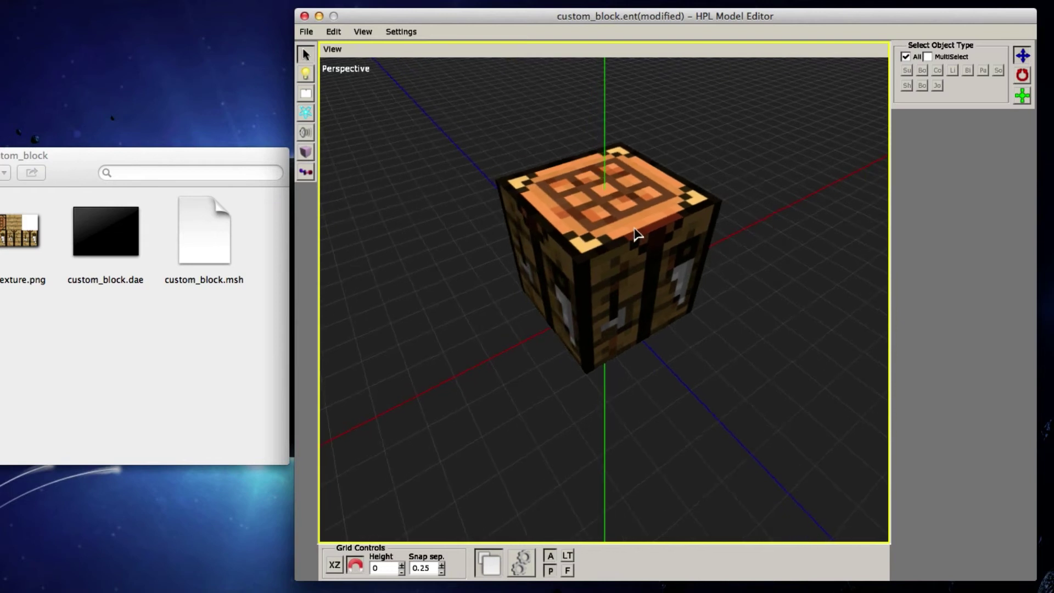
click(306, 154)
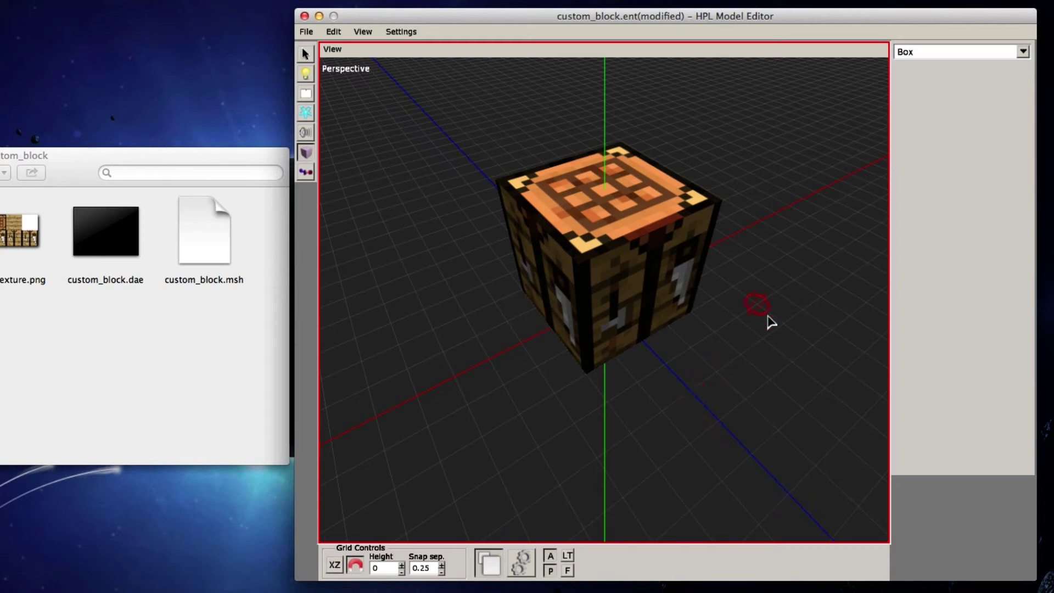
click(1023, 52)
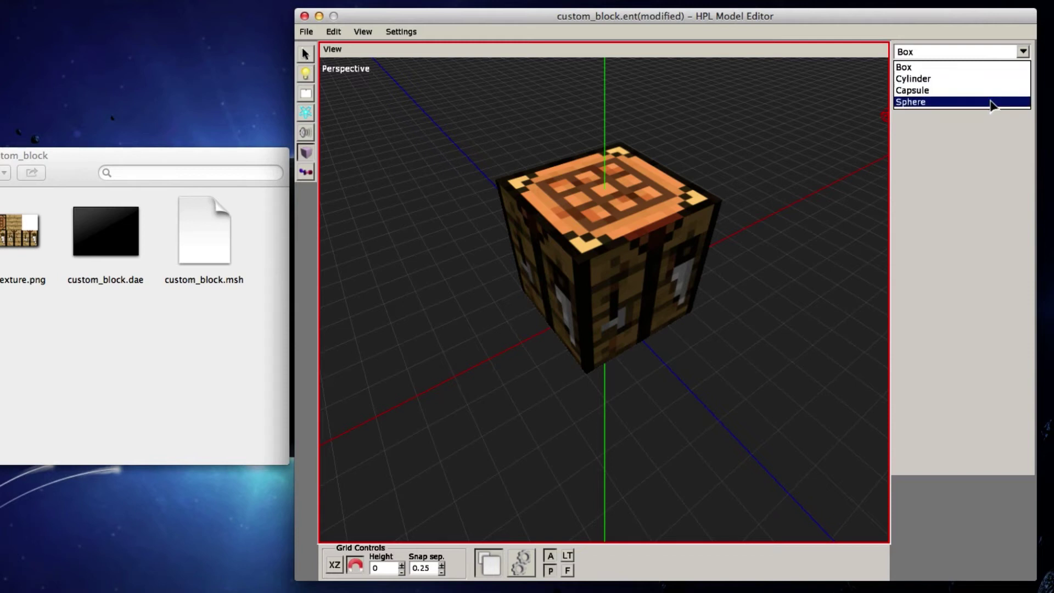
click(990, 69)
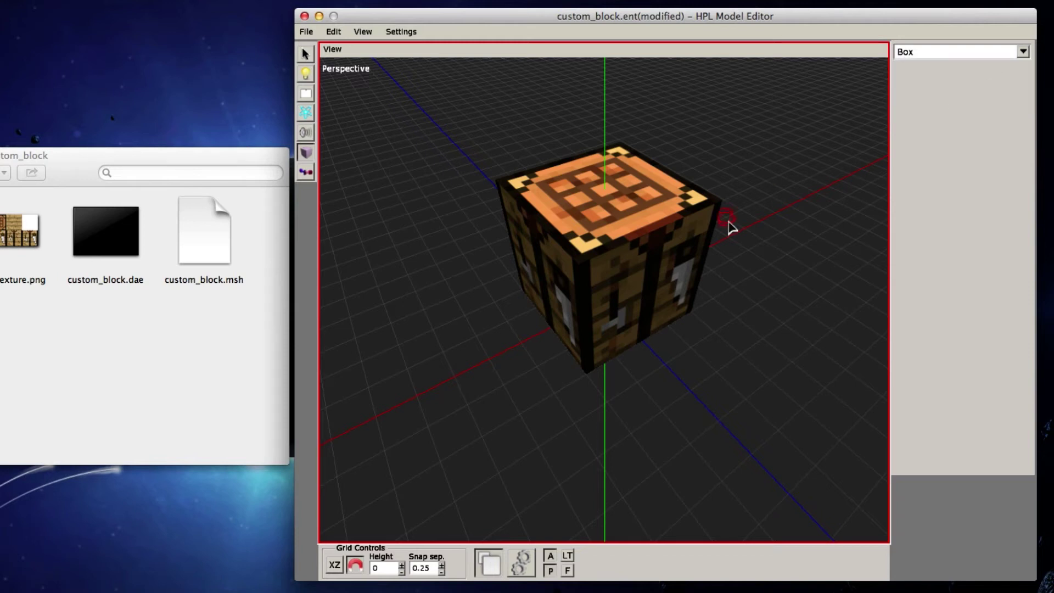
scroll(729, 221, down, 3)
alt+middle_drag(706, 318, 486, 261)
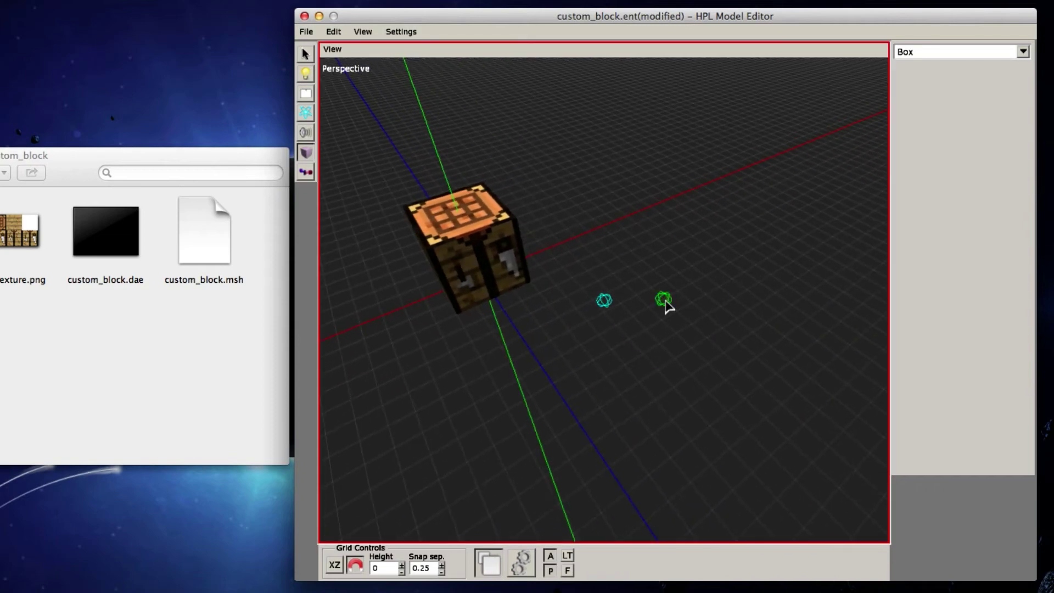
click(666, 302)
alt+drag(720, 328, 468, 243)
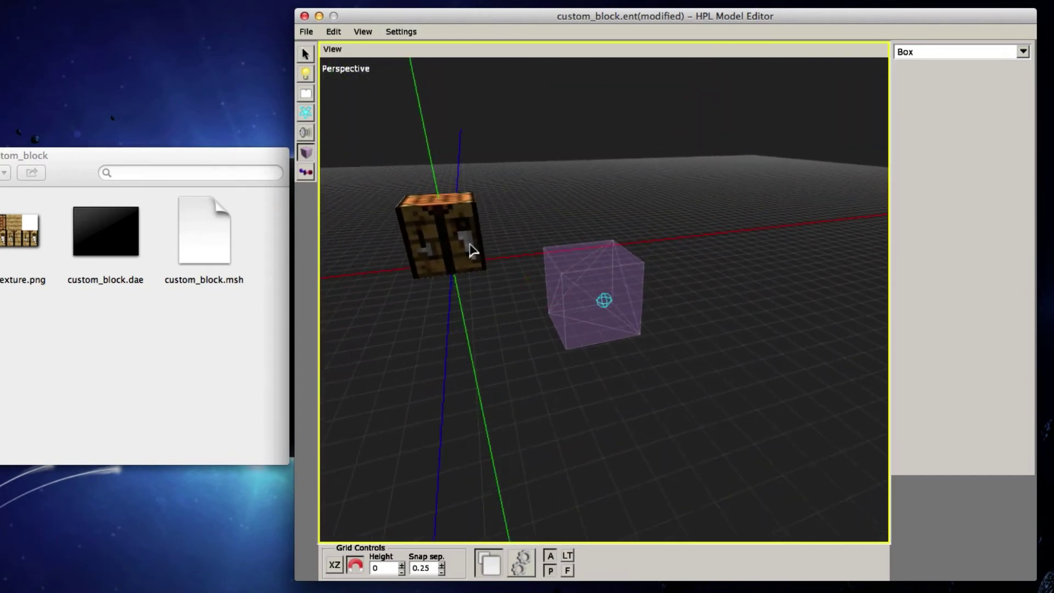
alt+drag(515, 278, 823, 219)
- Place a Cylinder shape on the grid beside the box shape
click(1023, 51)
click(997, 81)
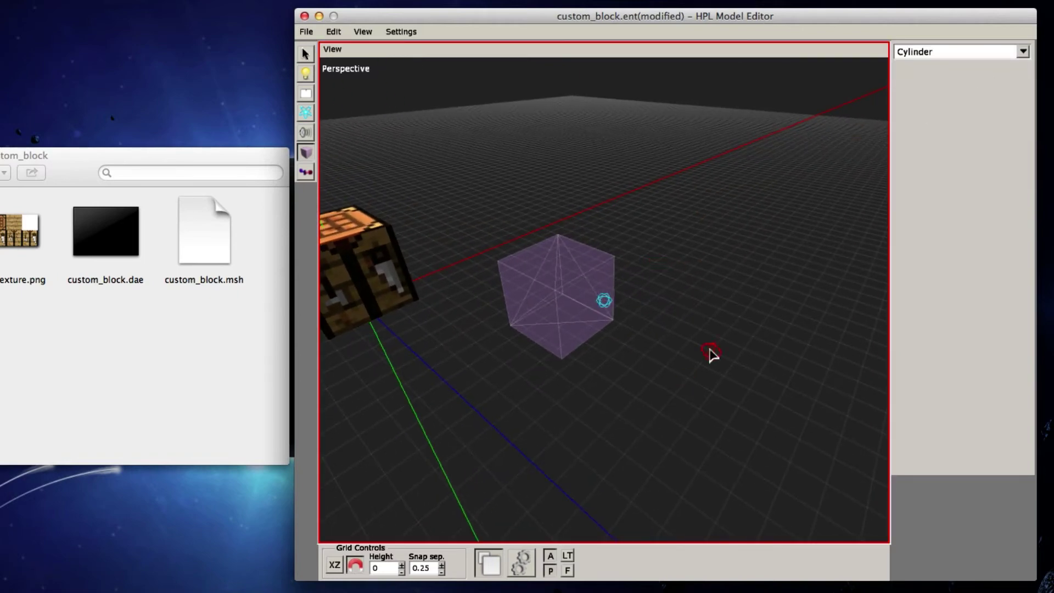
click(750, 392)
alt+drag(753, 395, 730, 356)
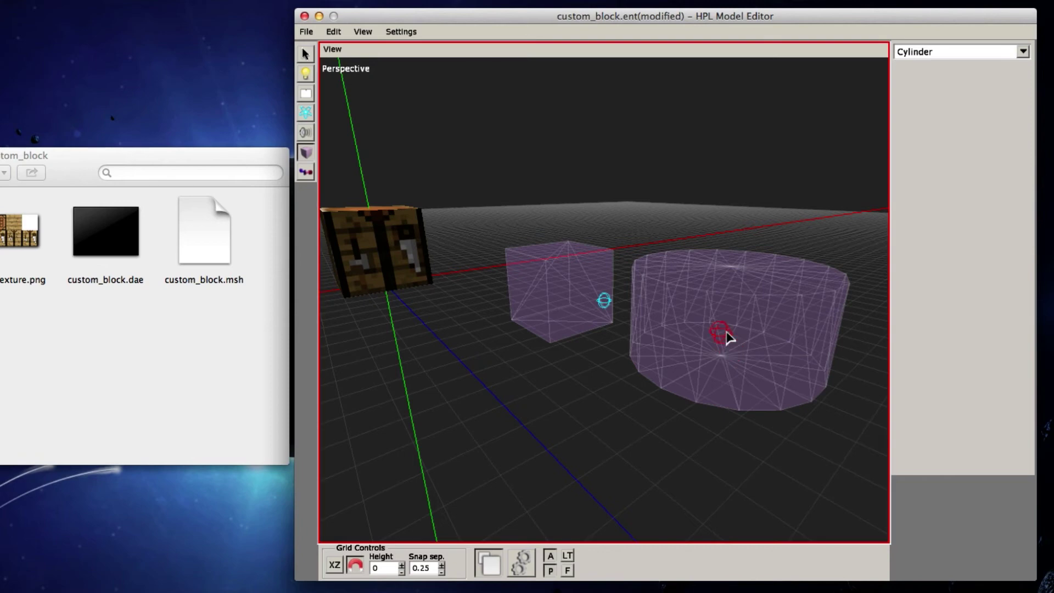
- Scale the cylinder shape to X 0.5, Y 2.25 and Z 0.5, and deselect it
key(1)
click(726, 331)
key(e)
mouse_move(744, 220)
mouse_down()
mouse_move(744, 190)
mouse_move(742, 199)
mouse_up()
drag(786, 334, 582, 351)
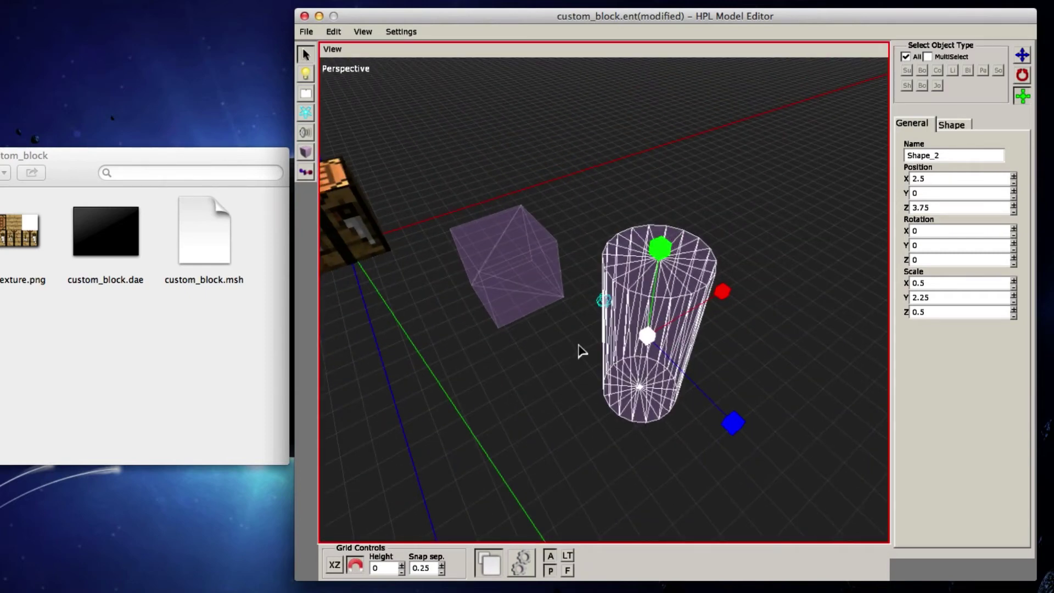
click(732, 384)
- Place a Sphere shape on the grid on the far side of the cylinder and select it for scaling
click(306, 152)
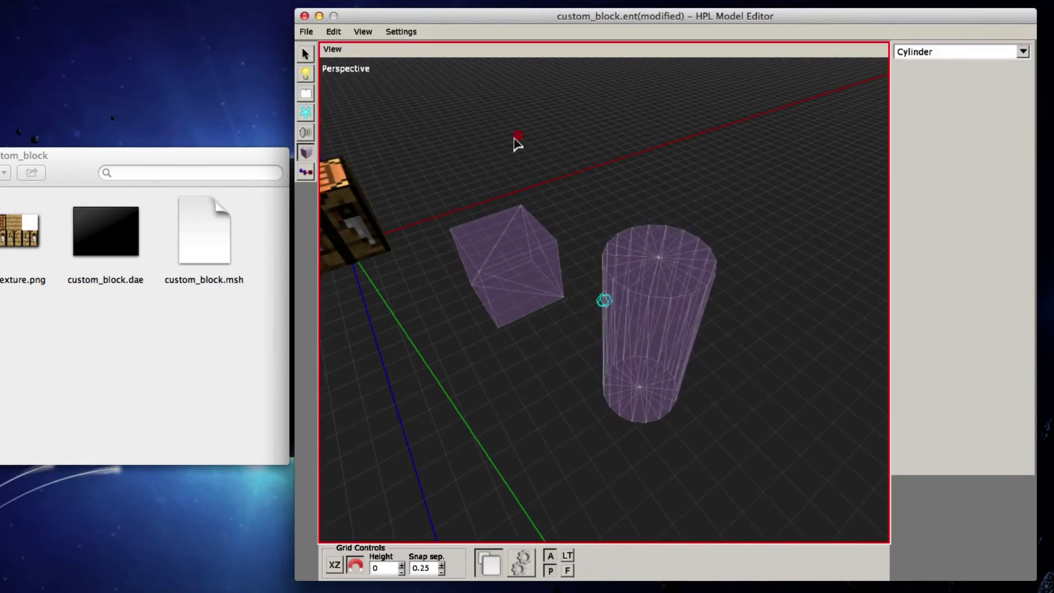
click(1023, 51)
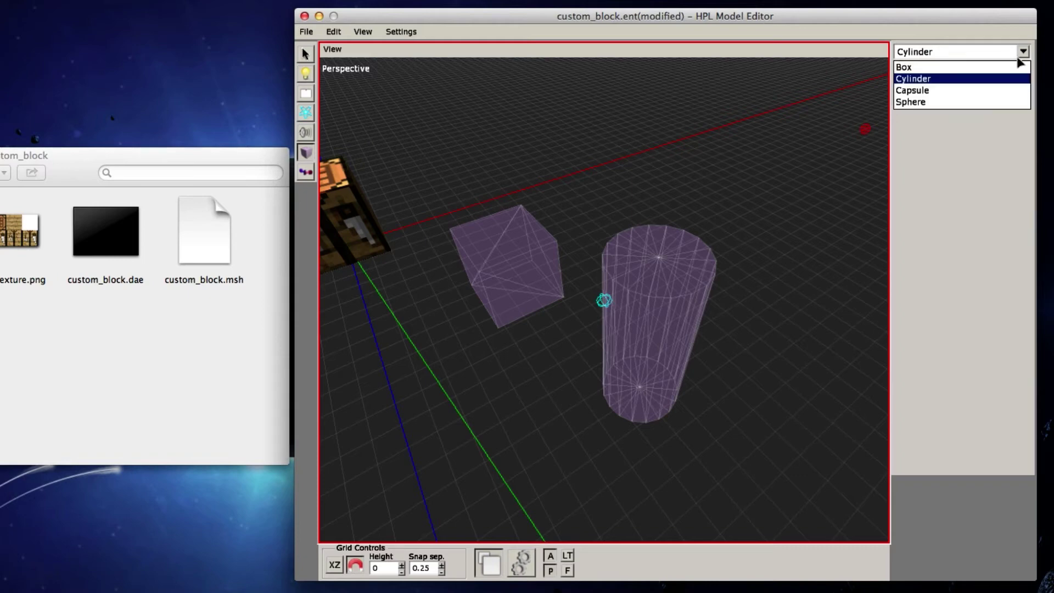
click(994, 101)
click(796, 311)
key(1)
alt+drag(821, 323, 757, 288)
click(737, 284)
key(r)
- Place a Capsule shape on the grid next to the sphere
click(306, 152)
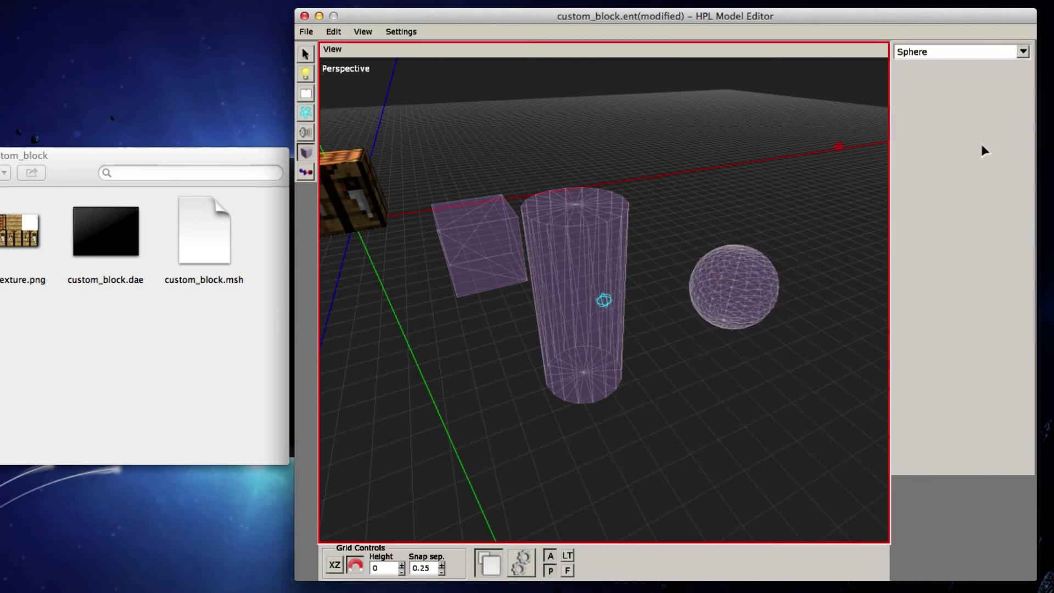
click(1023, 51)
click(934, 89)
click(771, 378)
alt+drag(701, 407, 768, 410)
key(1)
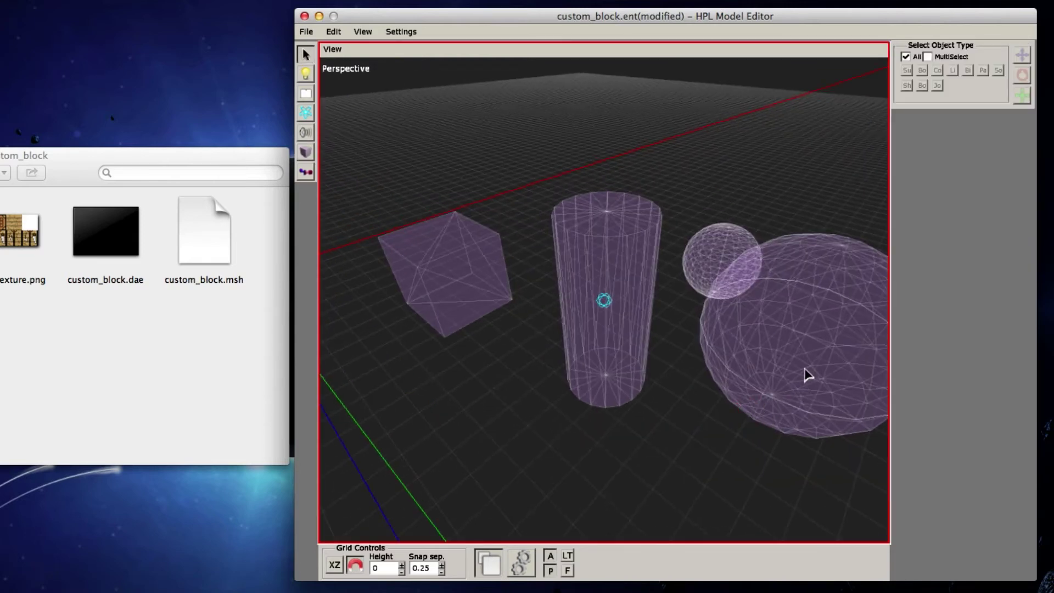
- Stretch the capsule shape vertically so that it stands taller than the cylinder
click(807, 376)
alt+drag(805, 373, 667, 329)
key(r)
drag(708, 274, 719, 193)
drag(696, 158, 691, 104)
alt+drag(680, 240, 688, 261)
- Move the box shape onto the textured block at position X 0, Y 0.5, Z 0
key(w)
click(577, 316)
alt+drag(580, 323, 622, 332)
click(582, 346)
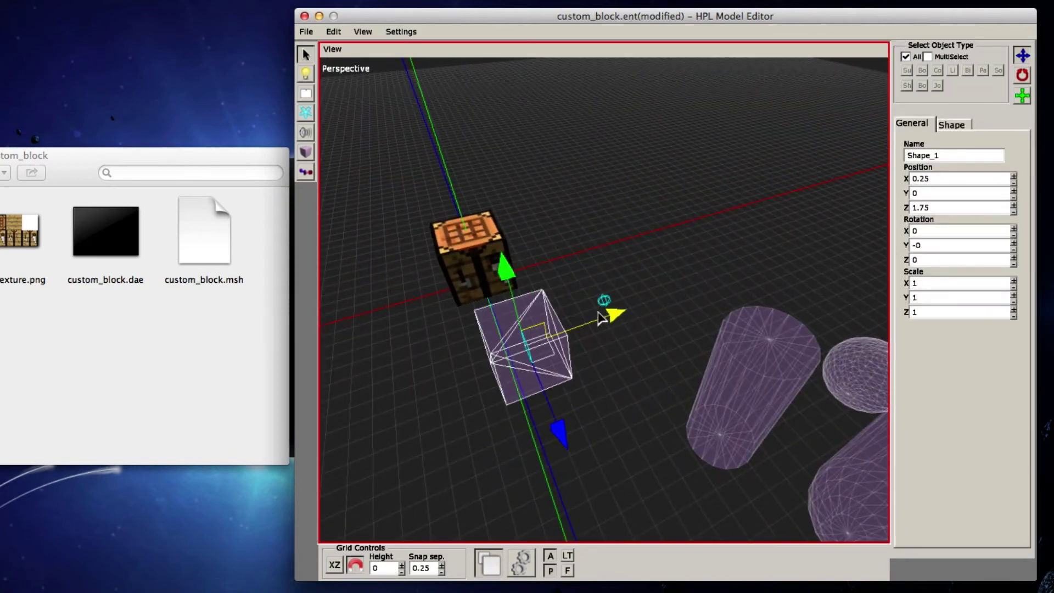
alt+drag(604, 324, 591, 252)
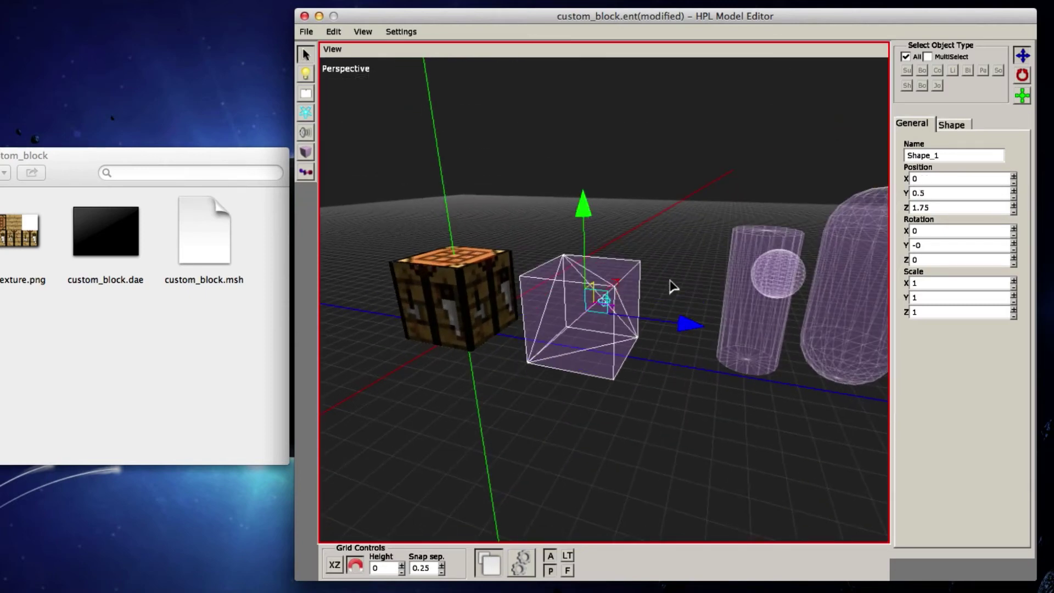
drag(537, 313, 704, 433)
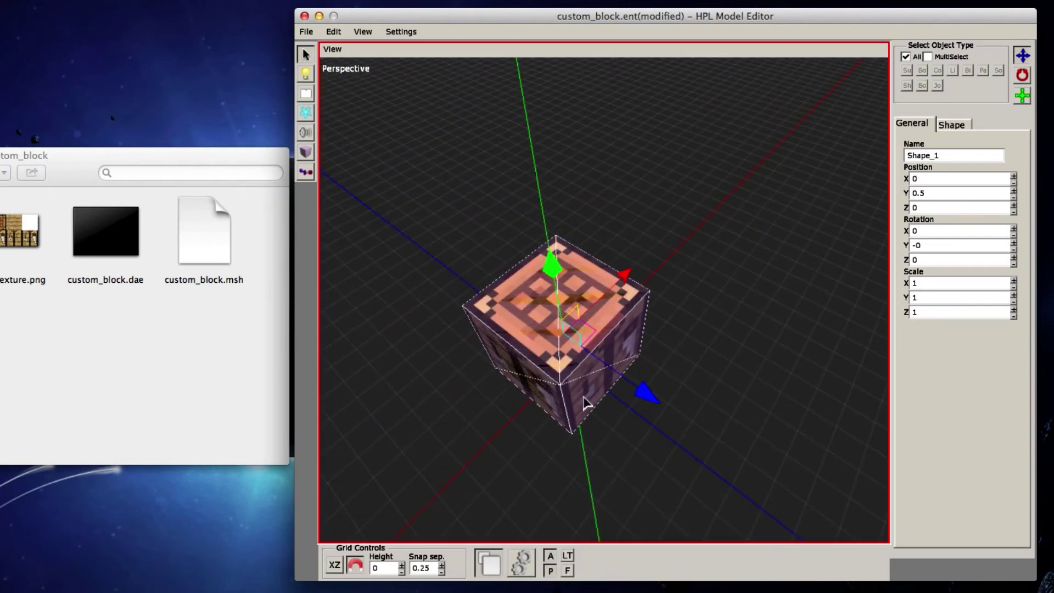
- Create a physics body from the box shape enclosing the textured block
alt+drag(584, 399, 573, 365)
middle_drag(573, 372, 549, 277)
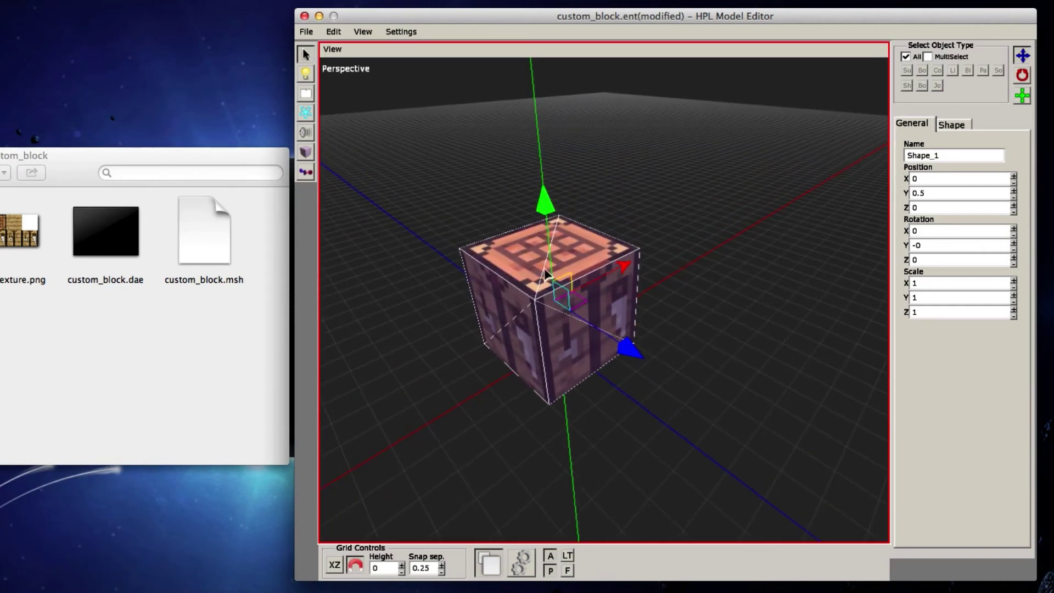
middle_drag(516, 356, 619, 324)
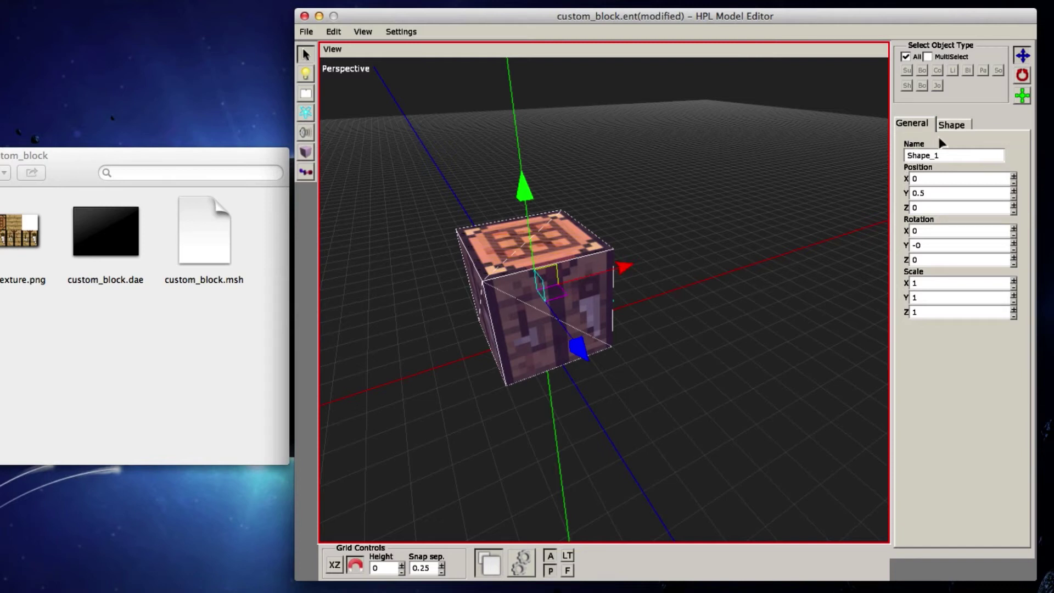
click(958, 125)
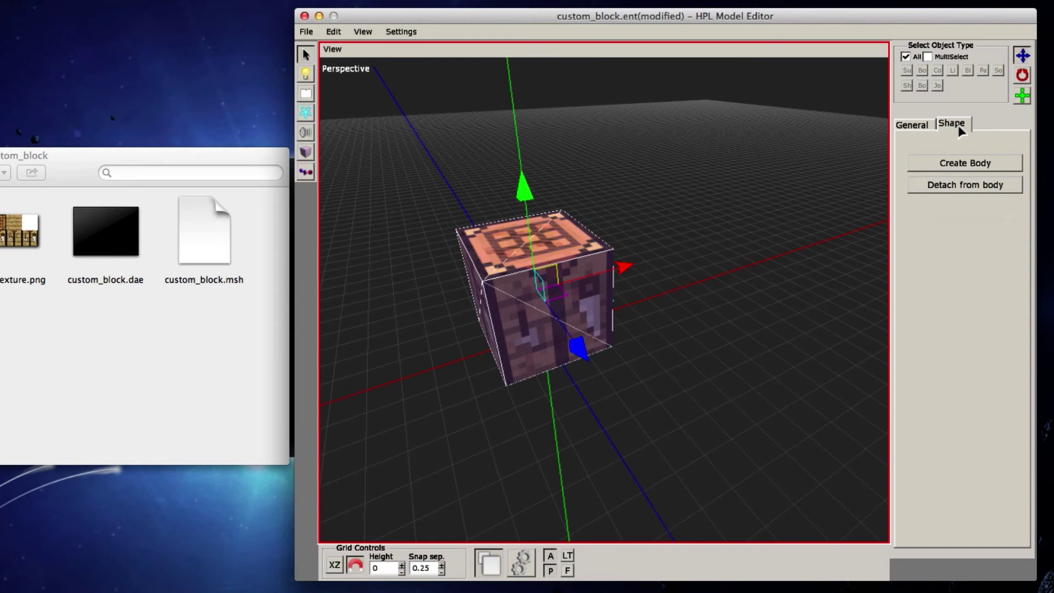
click(959, 168)
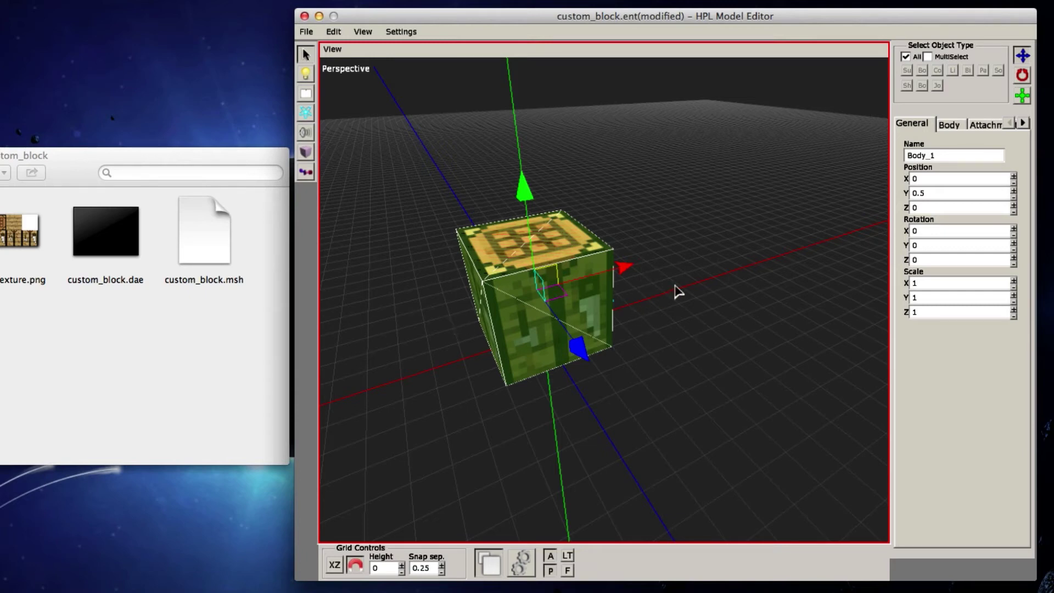
- Examine the new body around the textured block from several angles, selecting the mesh inside it and deselecting it
middle_drag(584, 339, 683, 363)
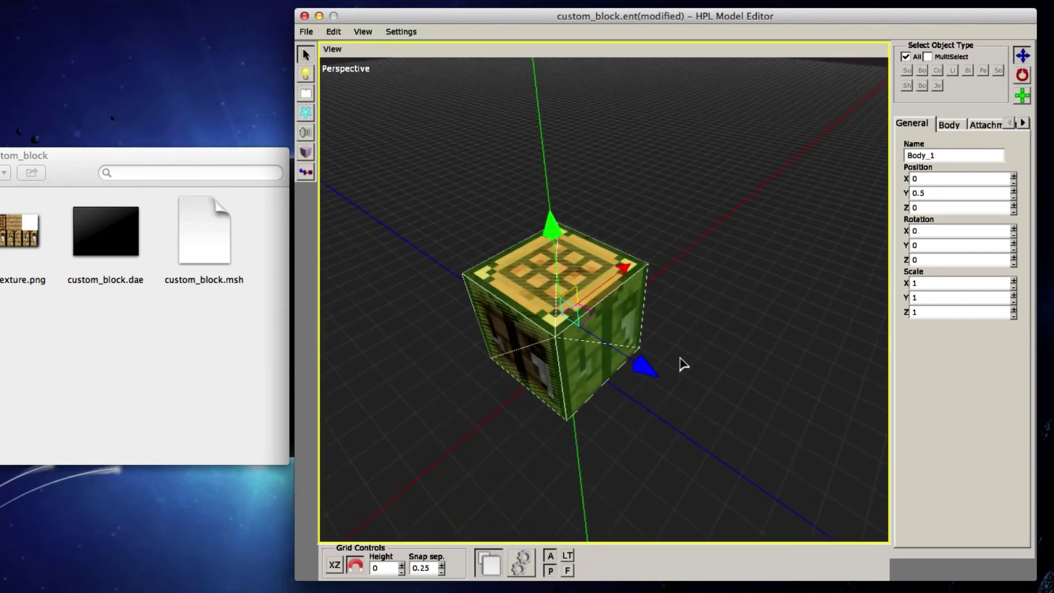
middle_drag(743, 321, 620, 263)
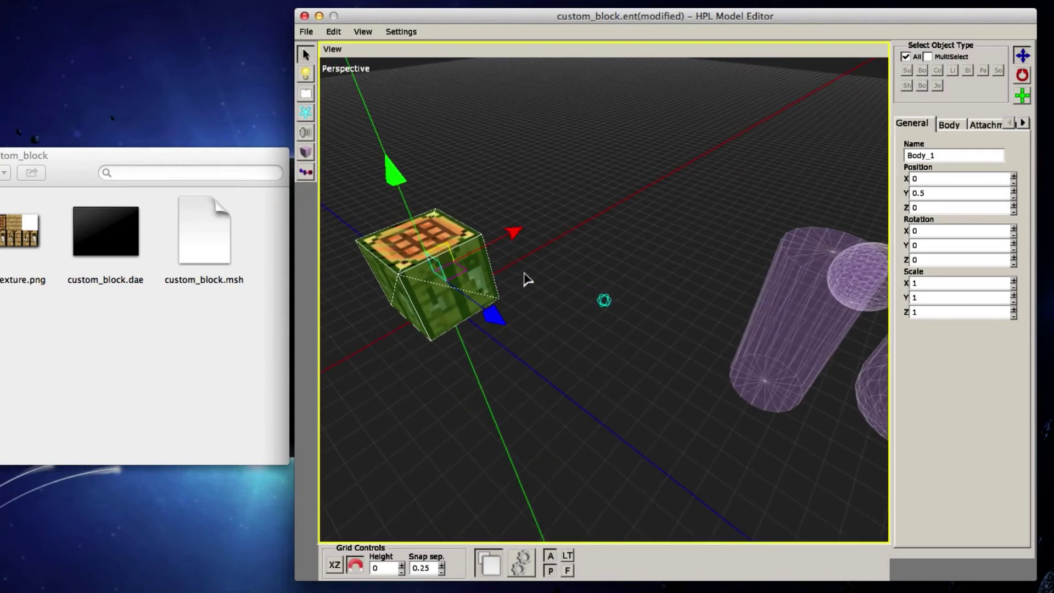
middle_drag(527, 278, 565, 440)
scroll(567, 439, up, 3)
middle_drag(563, 317, 552, 277)
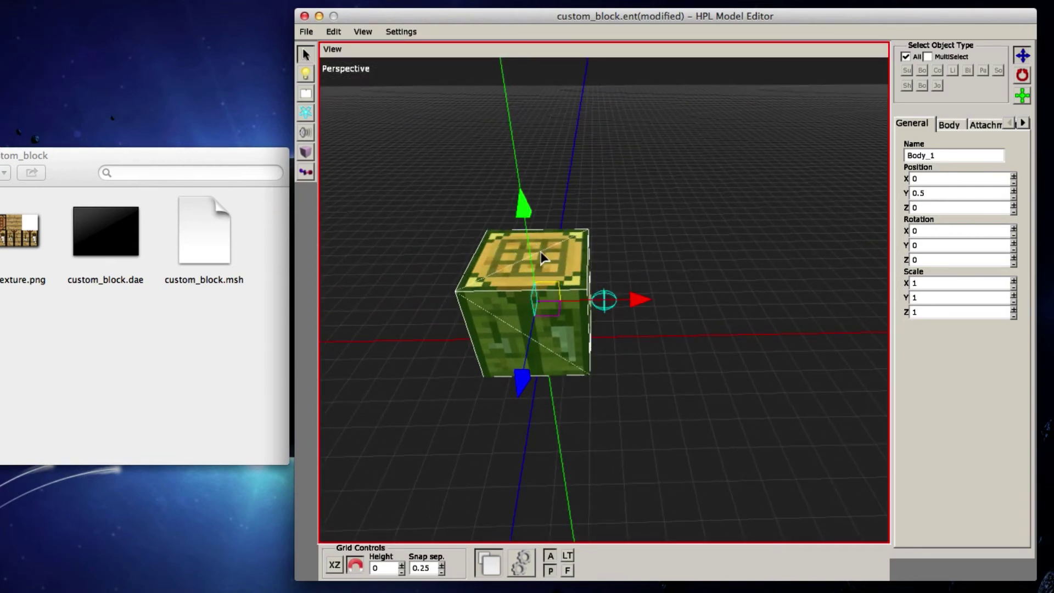
click(652, 252)
click(535, 291)
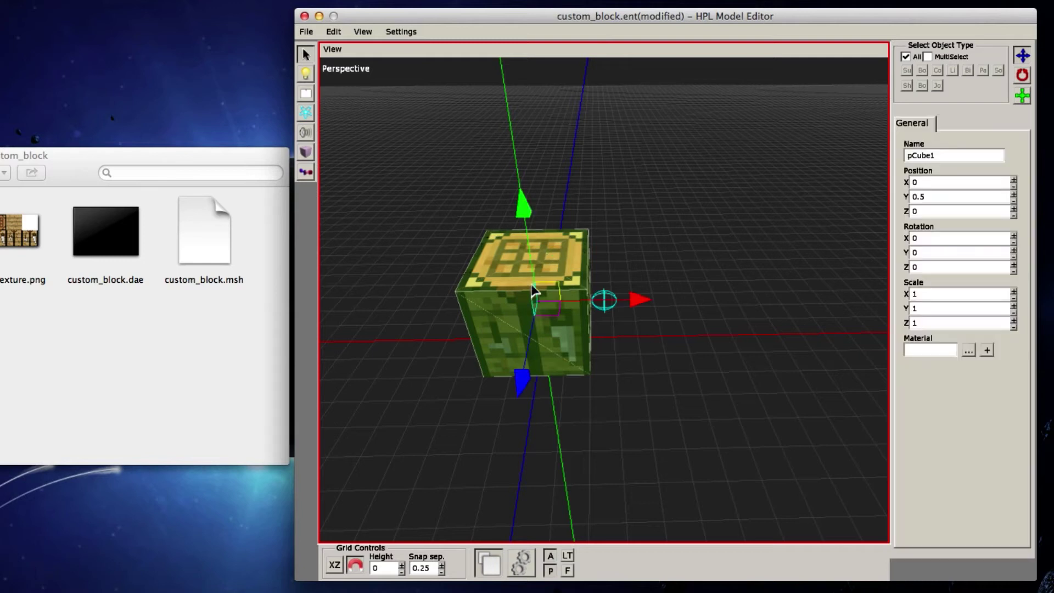
click(551, 224)
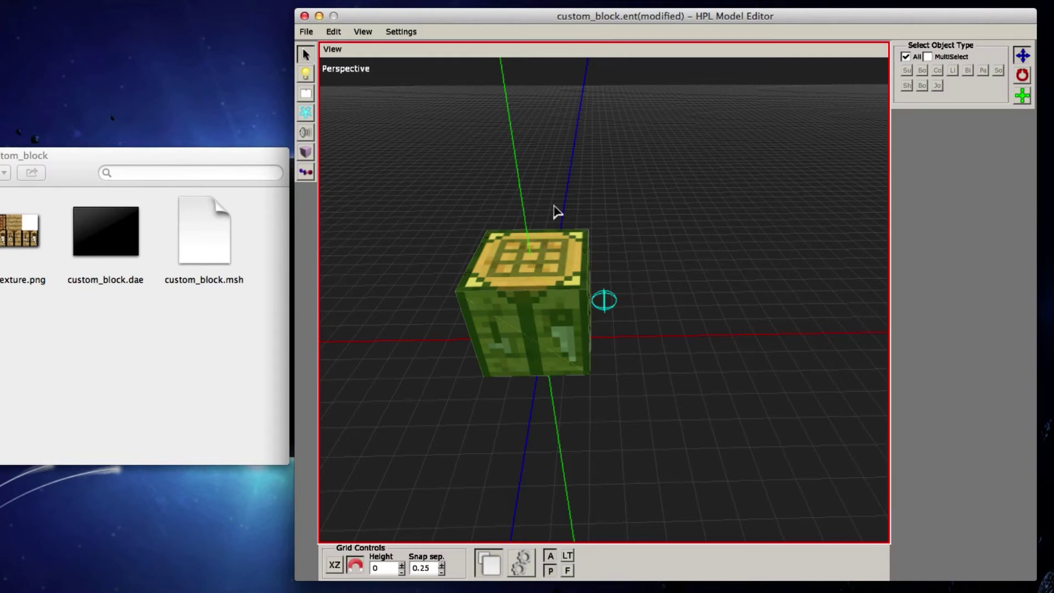
middle_drag(555, 212, 683, 346)
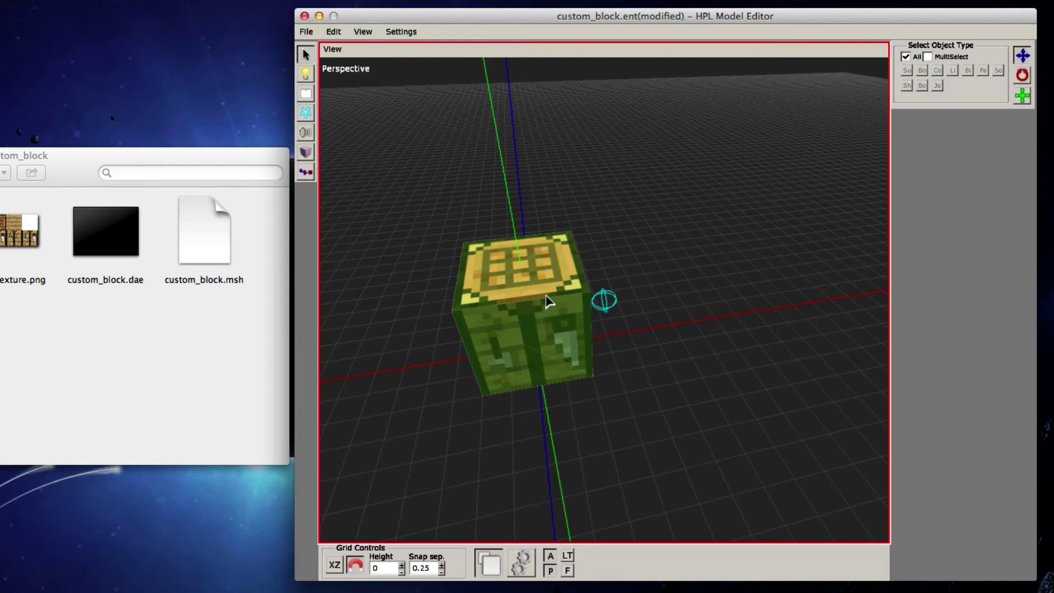
alt+drag(555, 333, 568, 280)
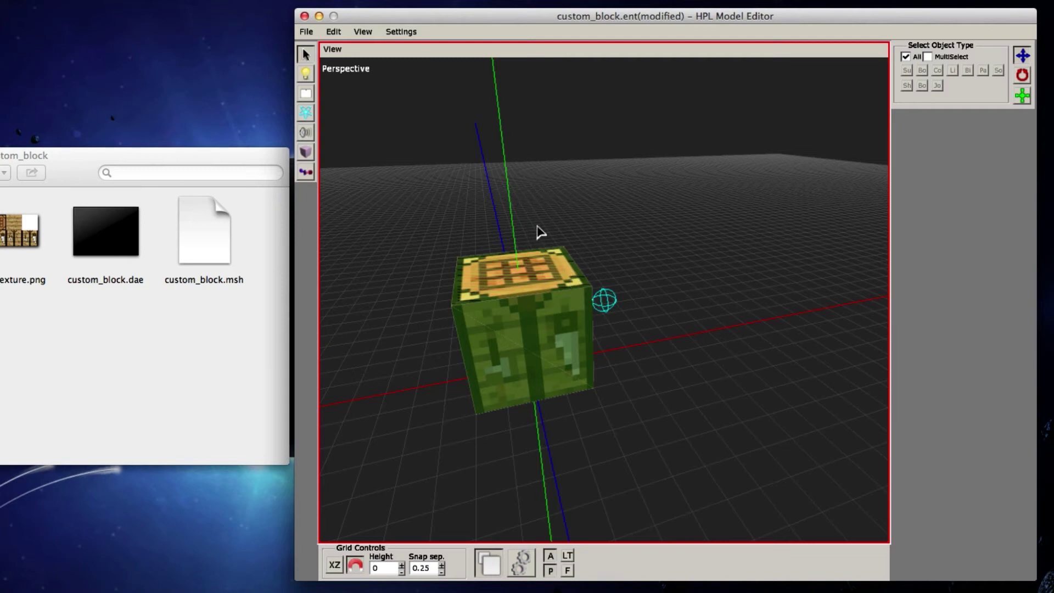
- Select the cylinder, sphere and capsule shapes together and create a single body from them
click(583, 326)
alt+drag(581, 319, 651, 347)
alt+middle_drag(652, 348, 515, 254)
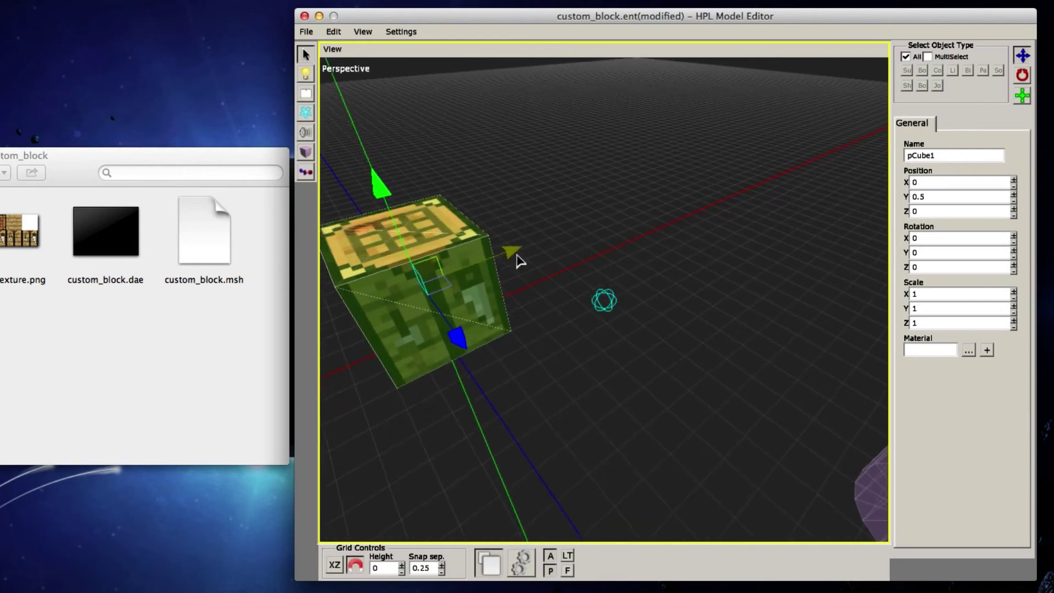
scroll(521, 256, down, 3)
alt+drag(705, 344, 584, 311)
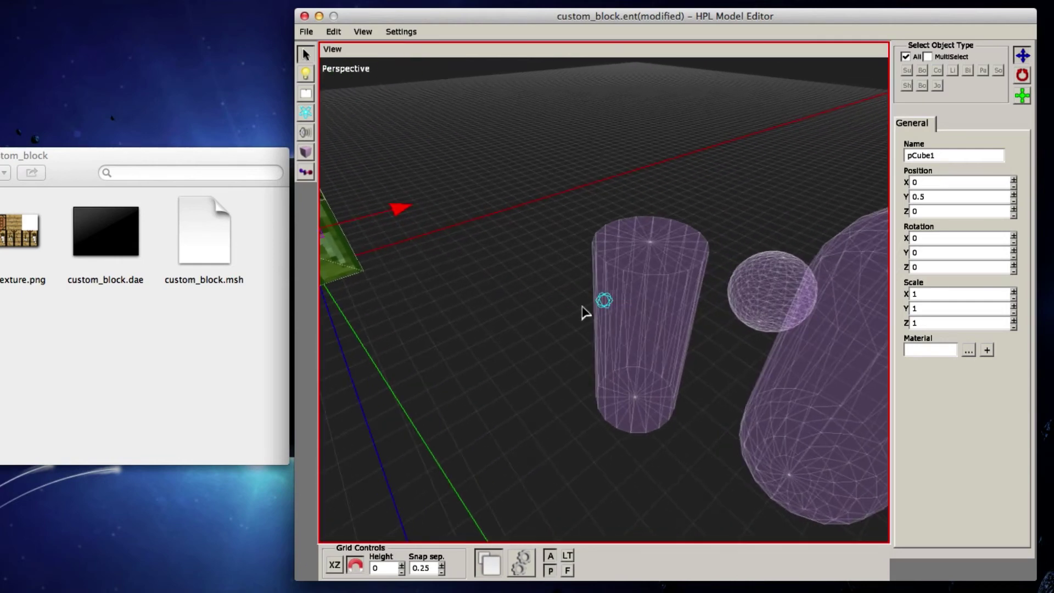
click(631, 318)
alt+drag(725, 328, 708, 319)
click(777, 294)
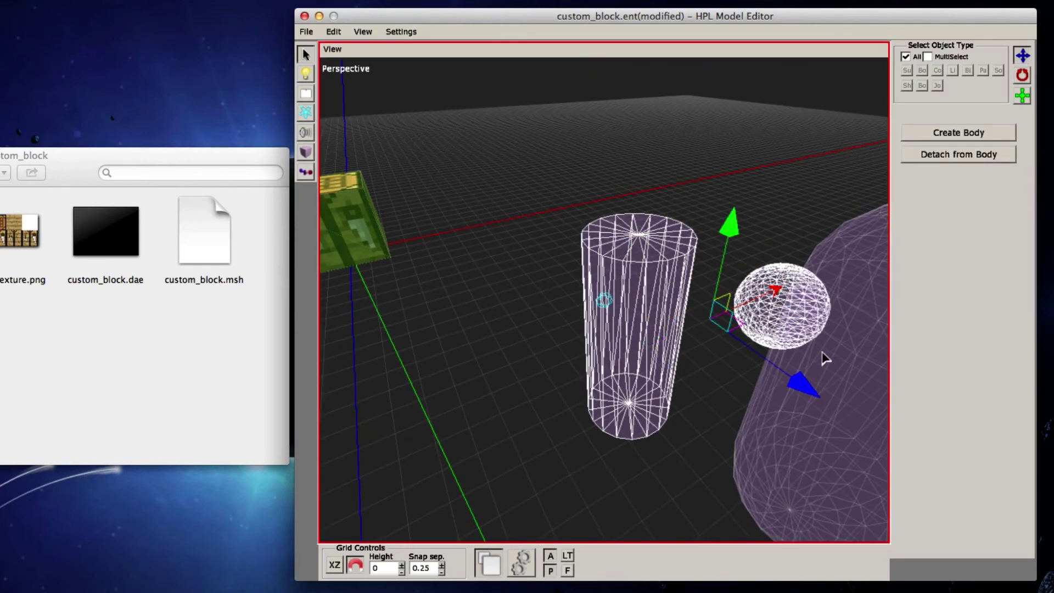
alt+drag(824, 357, 831, 118)
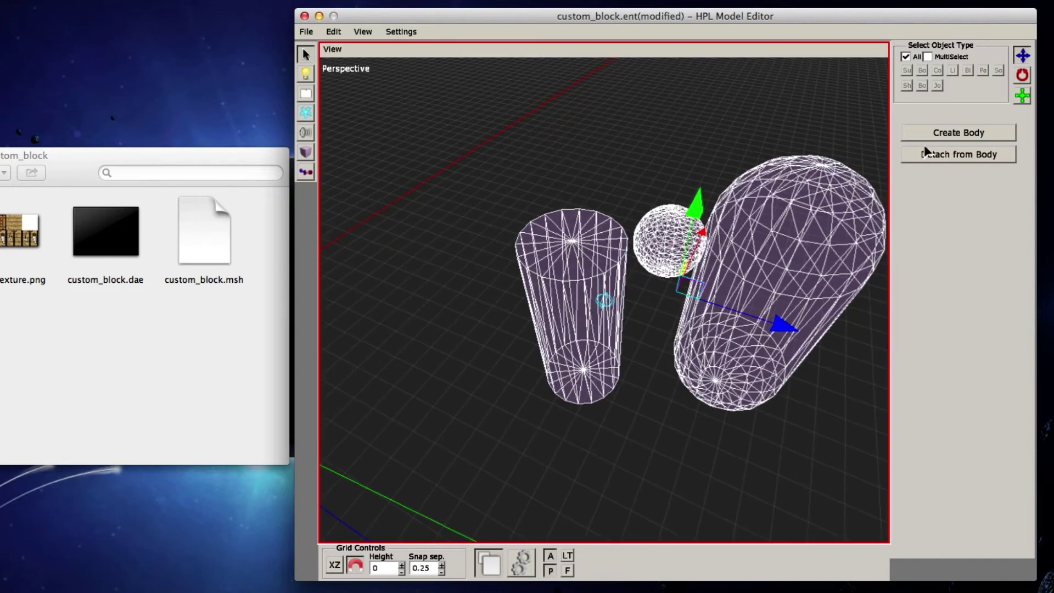
click(927, 130)
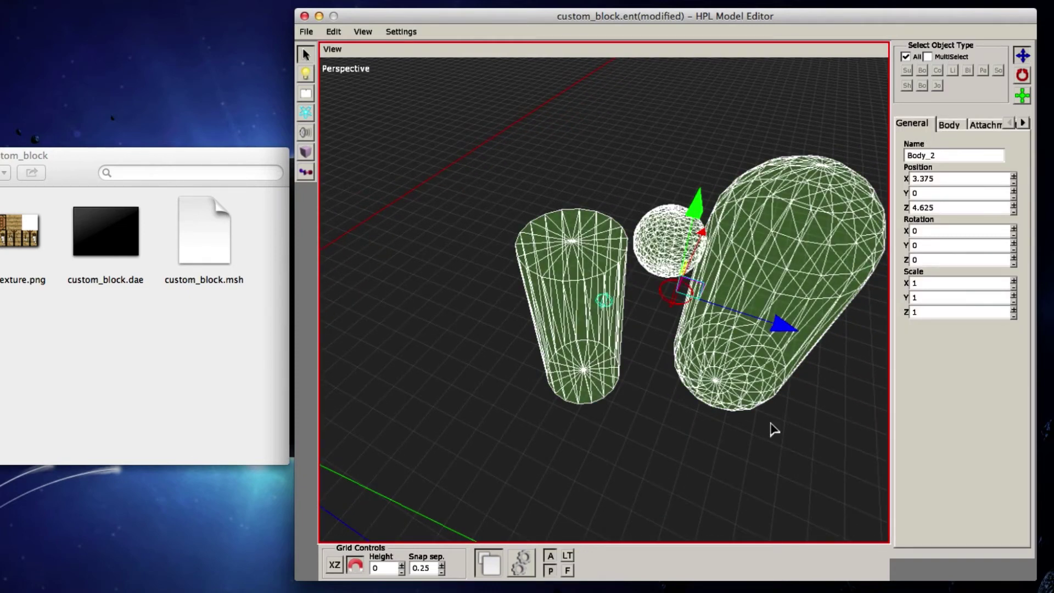
- Move the combined three-shape body to position X 3, Z 4.25 and deselect it
click(618, 130)
alt+drag(618, 130, 617, 263)
click(558, 308)
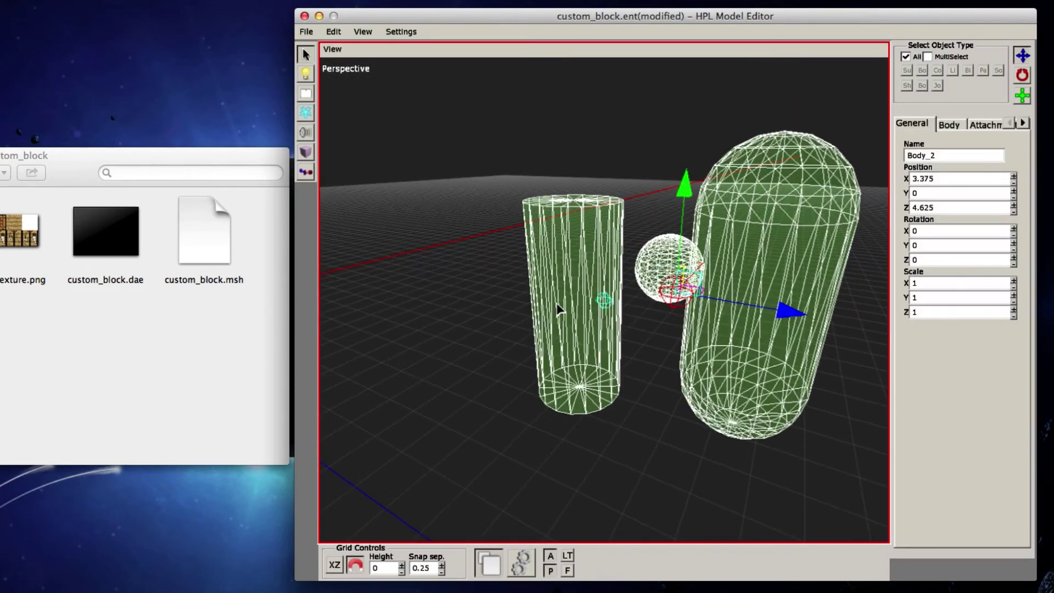
drag(750, 326, 650, 307)
click(621, 357)
alt+drag(621, 357, 748, 433)
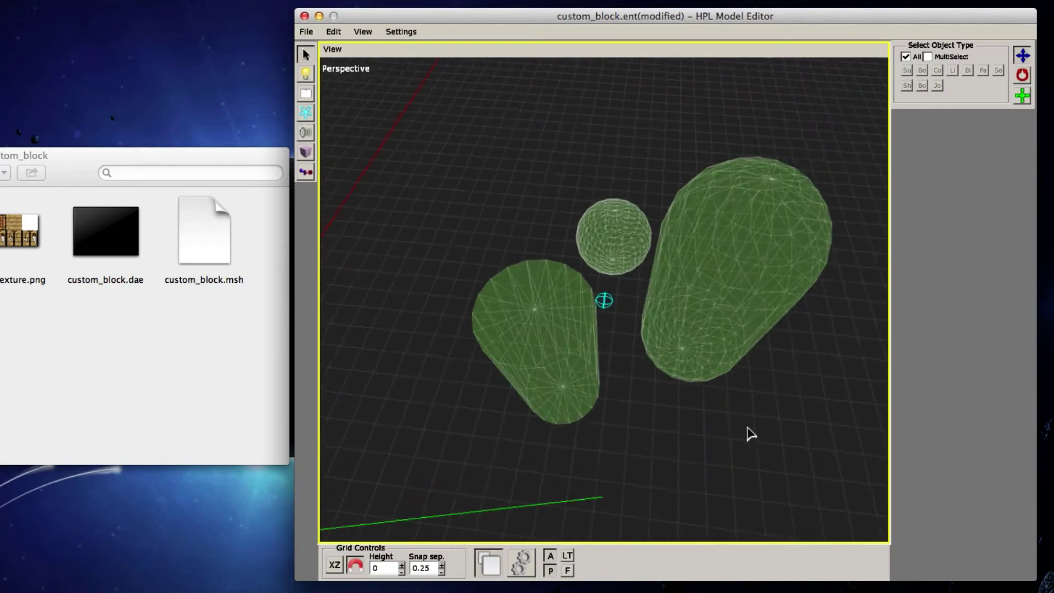
alt+drag(671, 357, 728, 332)
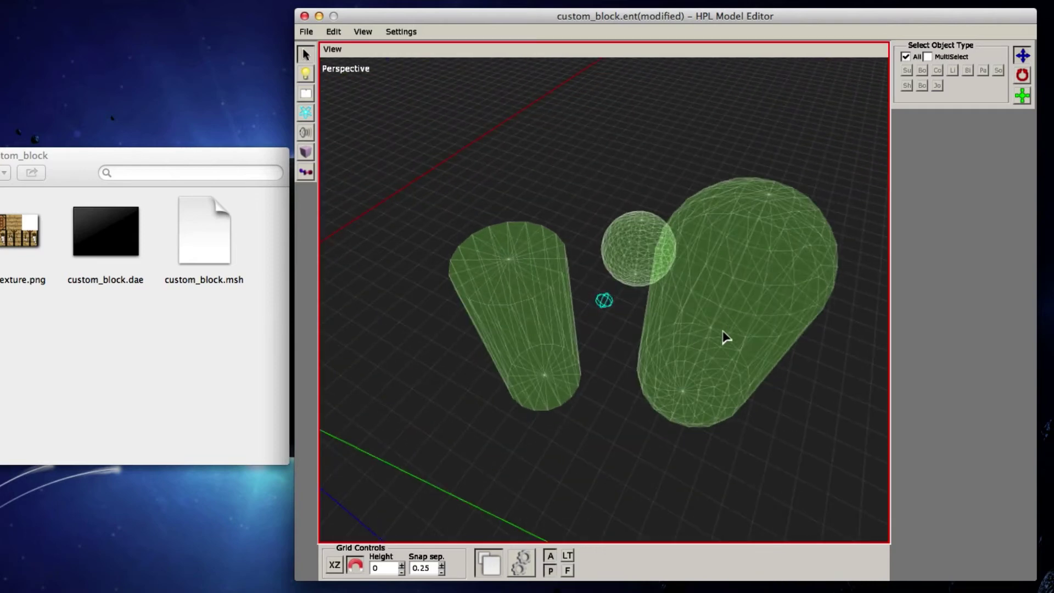
- Delete the combined body along with its cylinder, sphere and capsule shapes
click(708, 349)
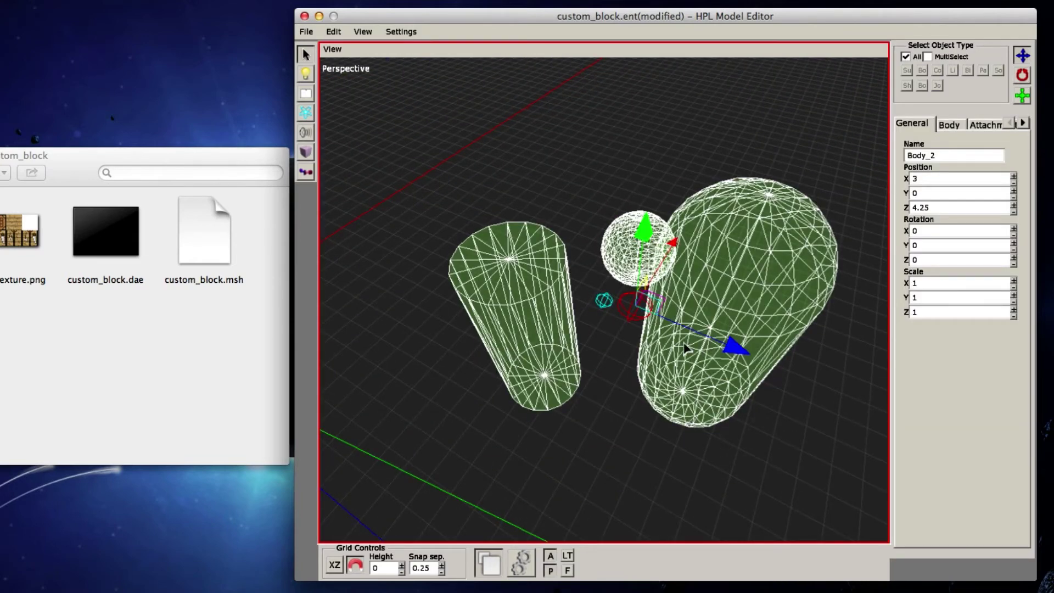
click(669, 358)
click(562, 345)
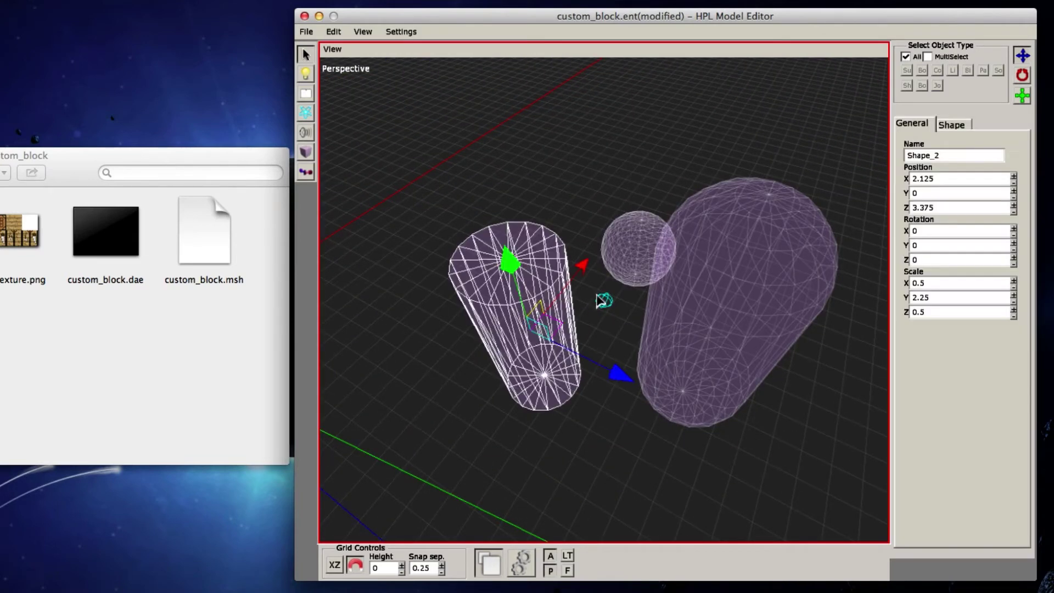
key(Delete)
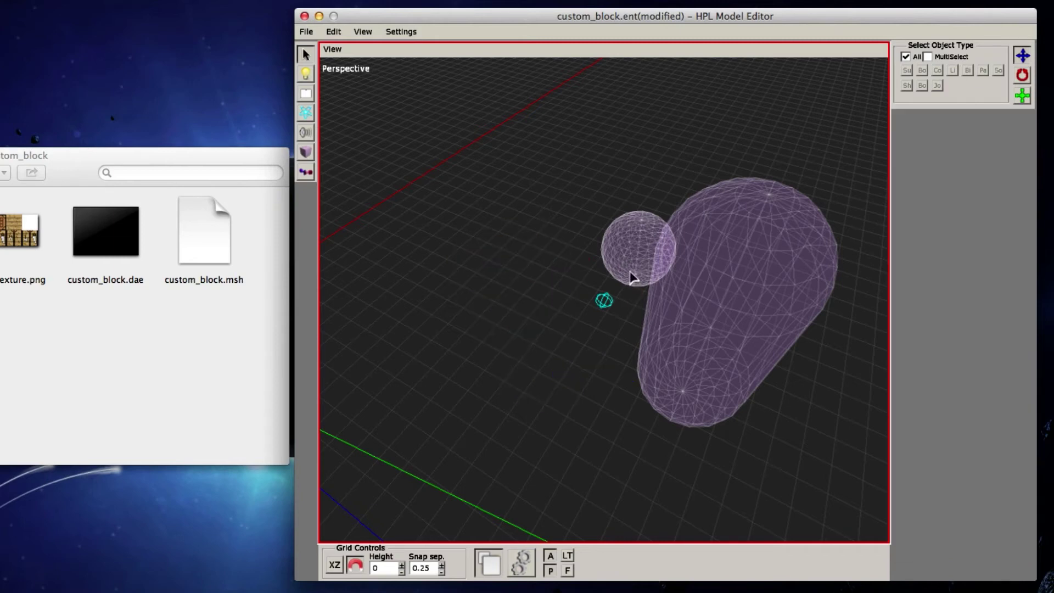
click(631, 274)
key(Delete)
click(717, 345)
key(Delete)
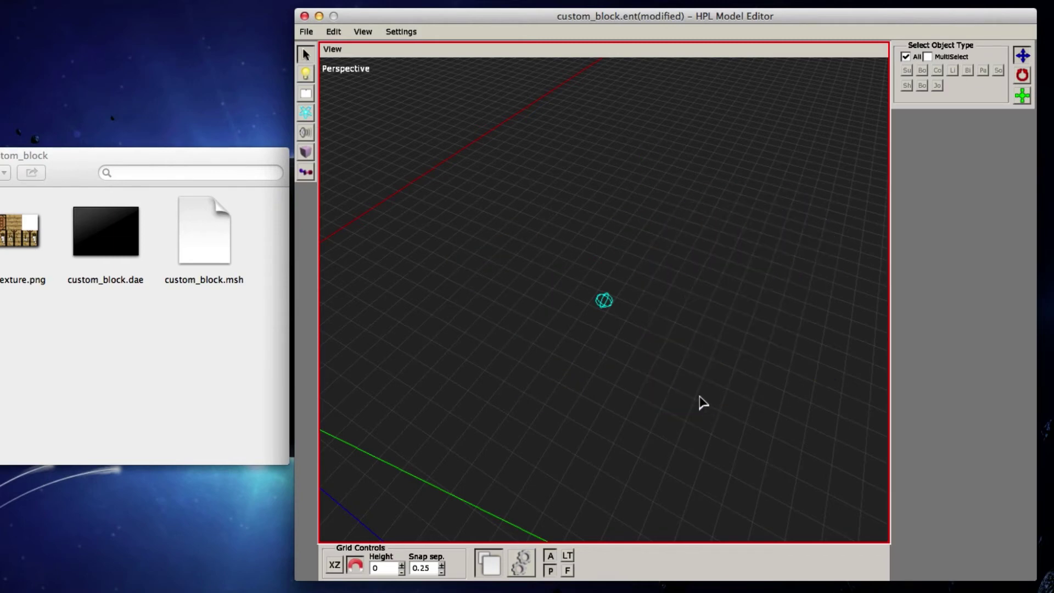
- Select the physics body around the textured block instead of its mesh
alt+drag(530, 321, 593, 284)
click(593, 283)
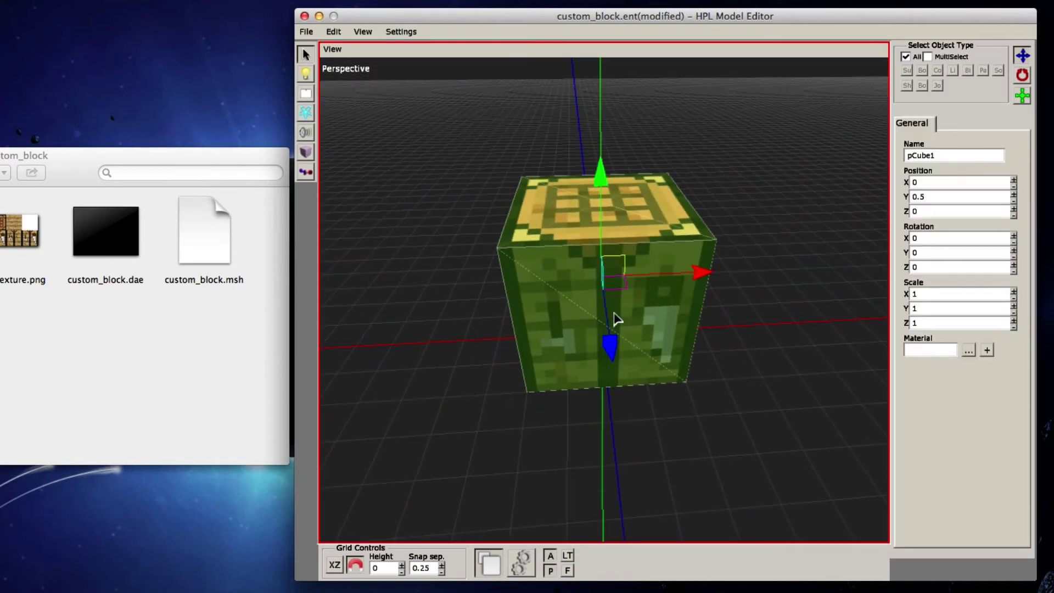
click(583, 461)
click(583, 336)
click(665, 232)
middle_drag(796, 238, 781, 198)
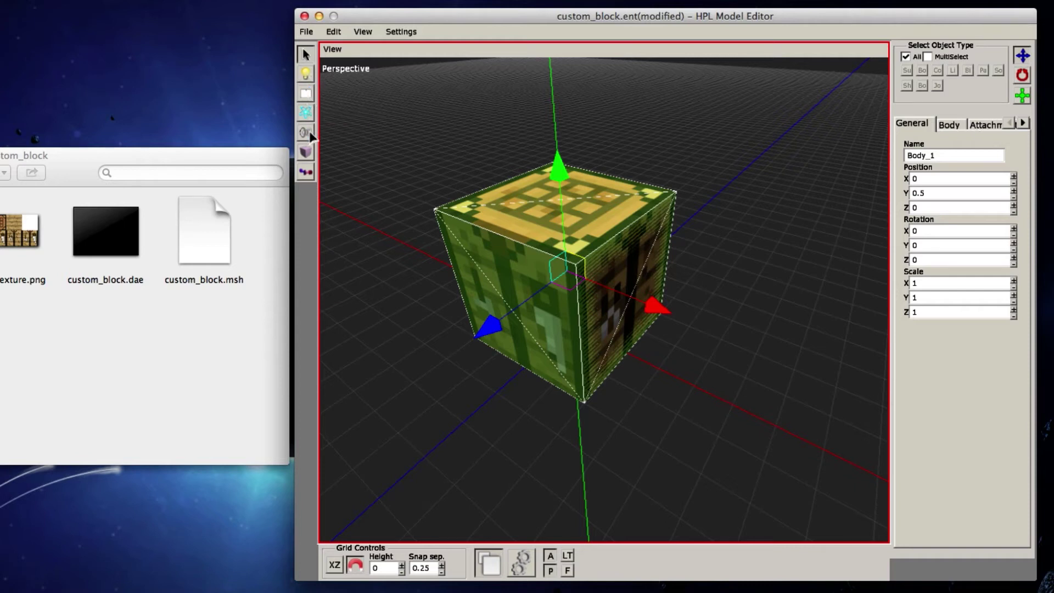
- Set the block body's material to Wood_Heavy in its body properties
click(978, 128)
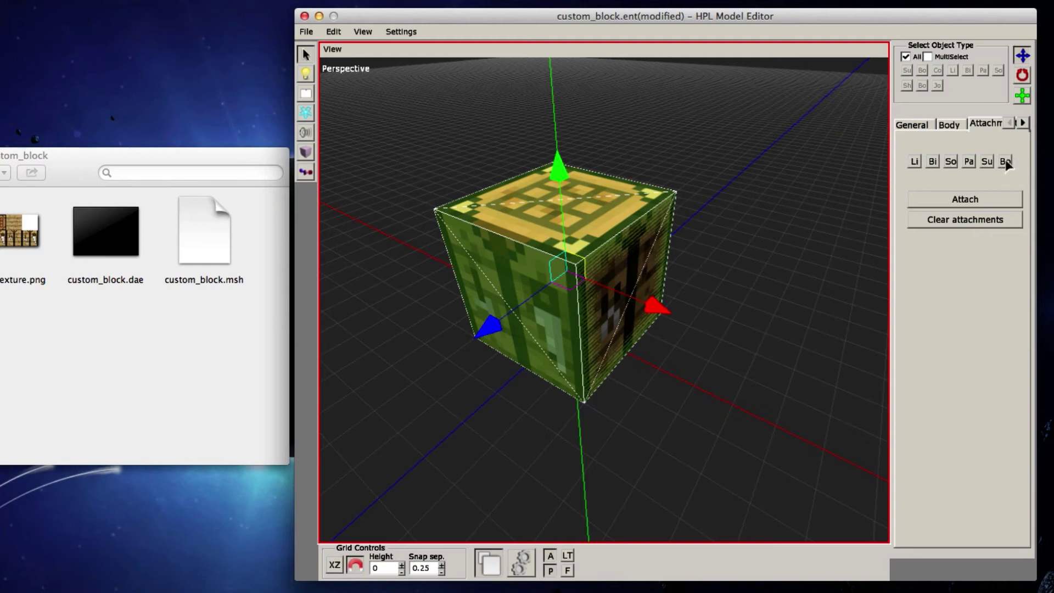
alt+drag(494, 339, 570, 343)
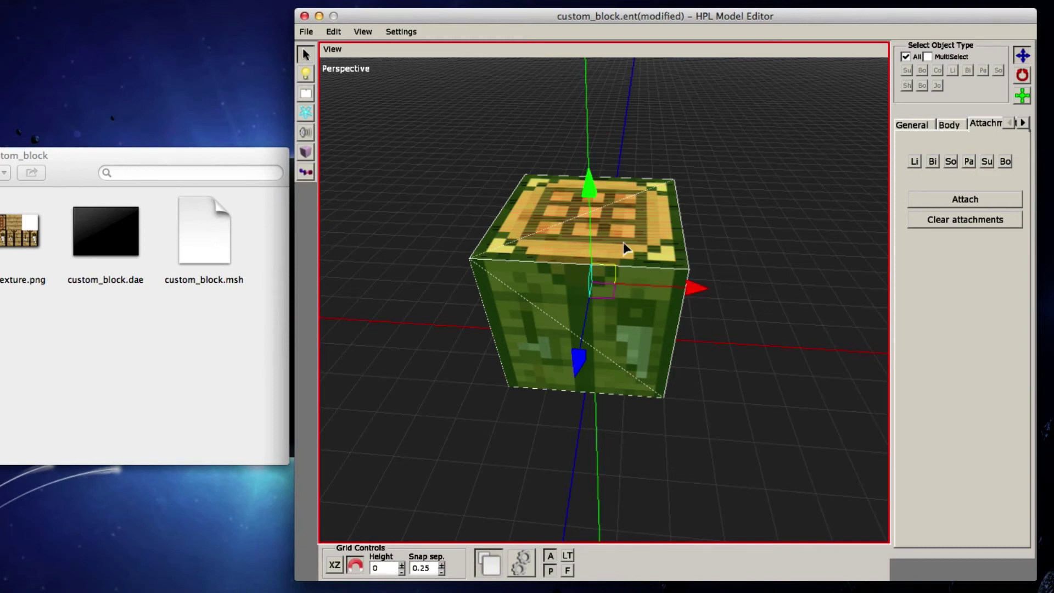
click(950, 125)
alt+drag(750, 338, 674, 356)
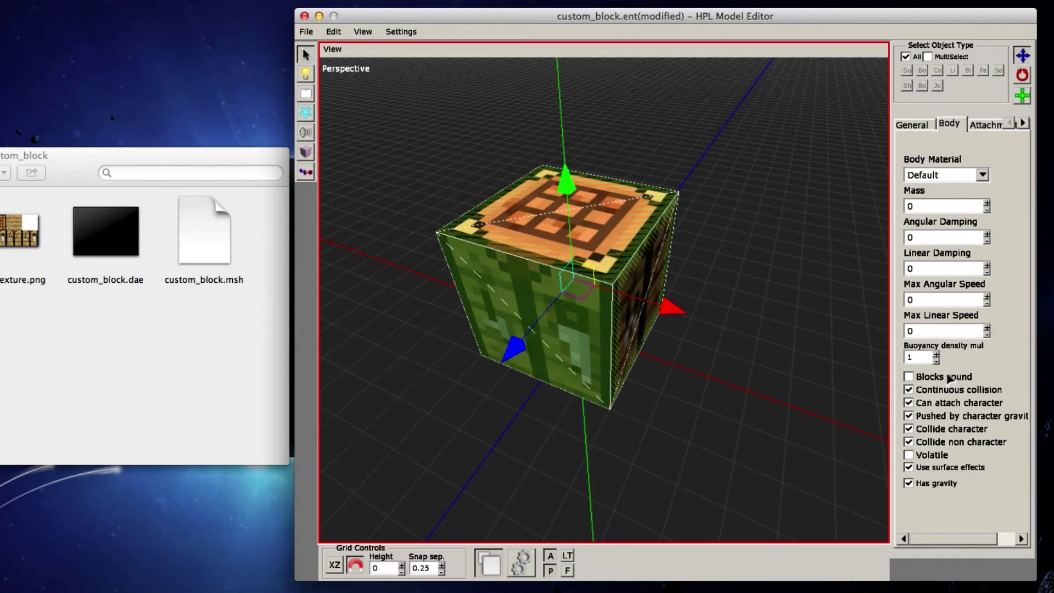
click(982, 176)
mouse_move(985, 209)
mouse_down()
mouse_move(985, 221)
mouse_move(981, 198)
mouse_up()
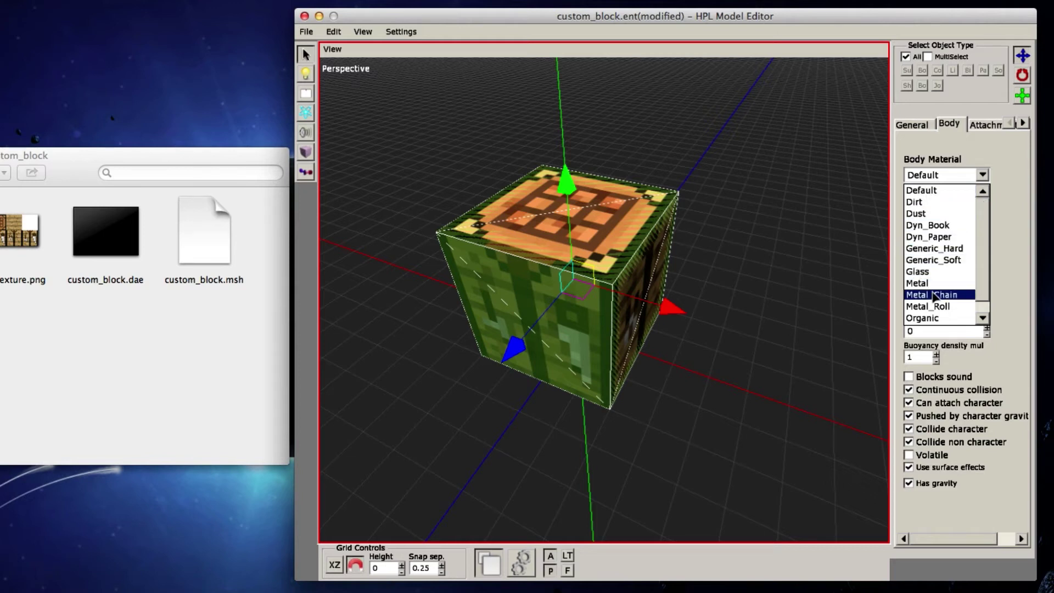
drag(980, 250, 982, 278)
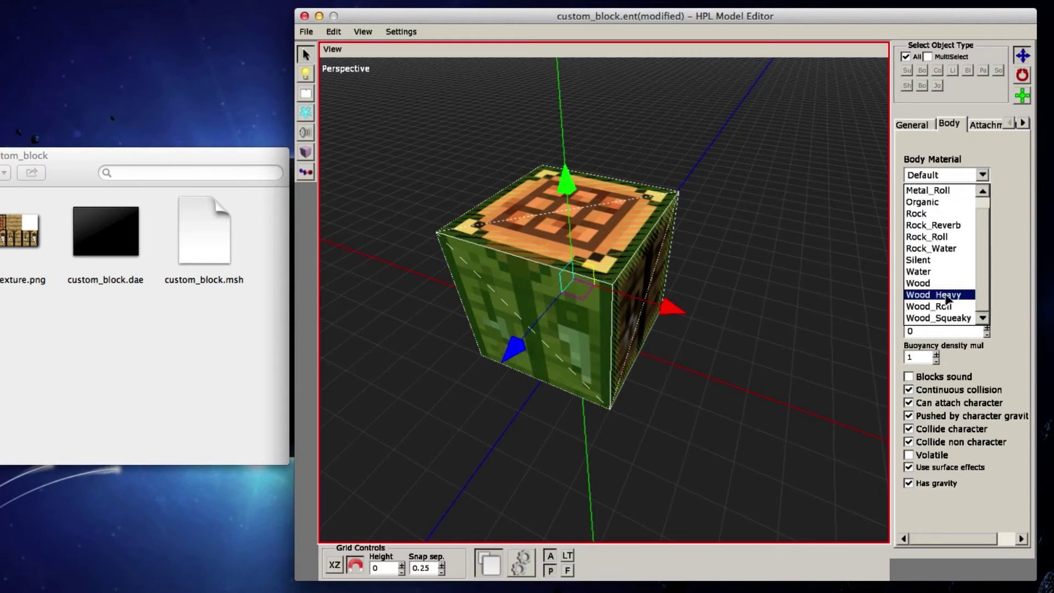
click(948, 298)
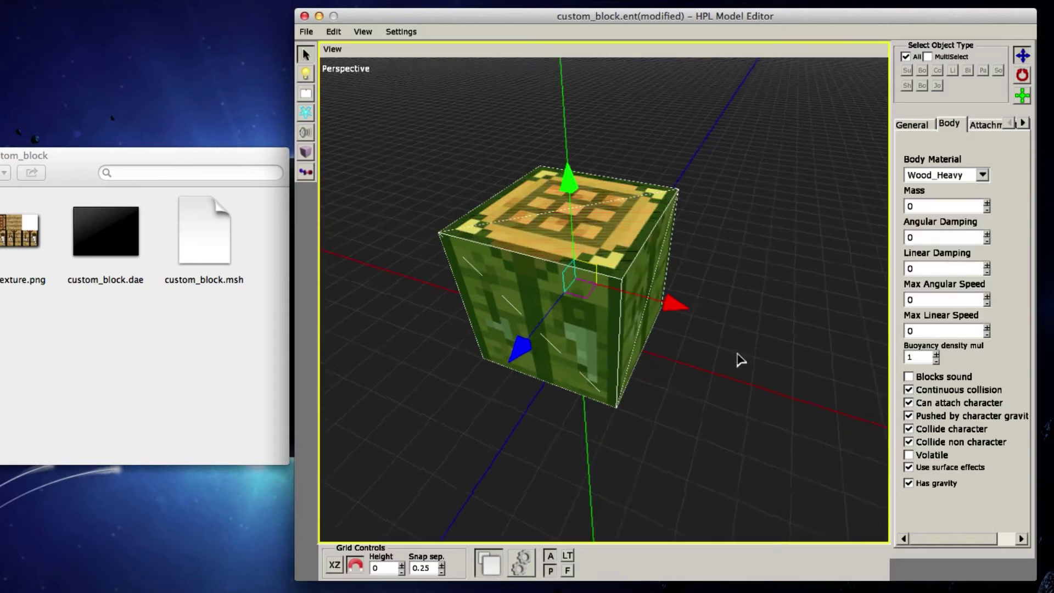
- Set the block body's mass to 20
mouse_move(736, 357)
middle_down()
mouse_move(776, 306)
mouse_move(724, 354)
middle_up()
click(911, 207)
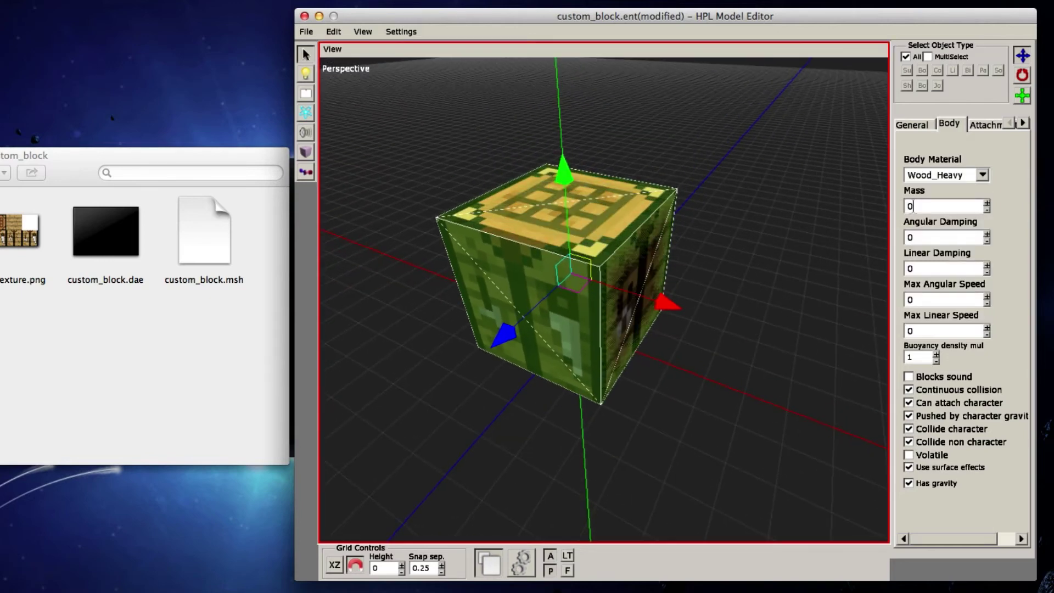
double_click(910, 205)
click(933, 204)
middle_drag(730, 386, 740, 444)
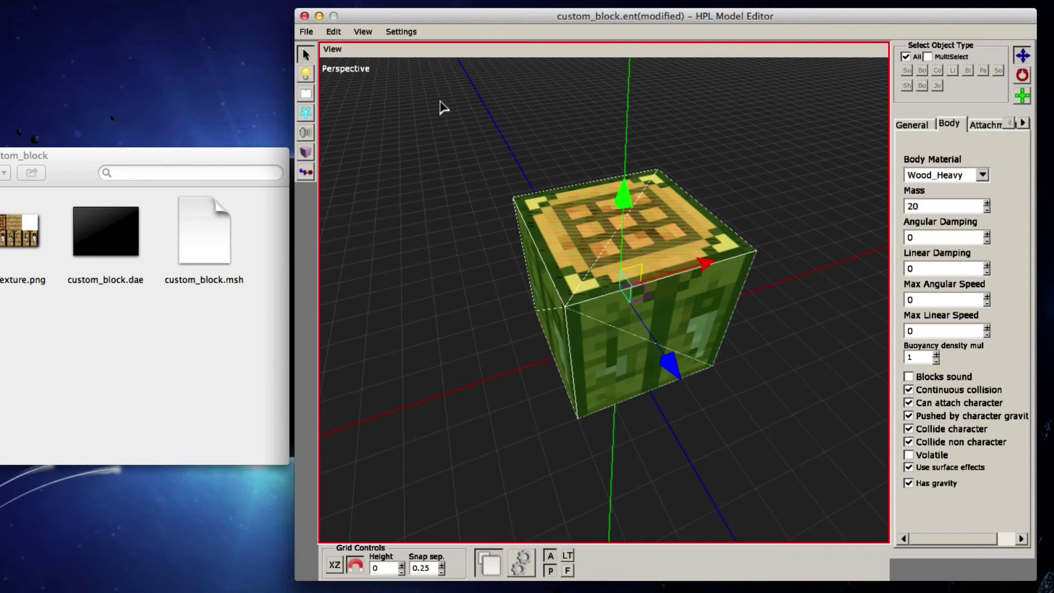
- Open the entity's user defined variables and set its type to Object
click(400, 34)
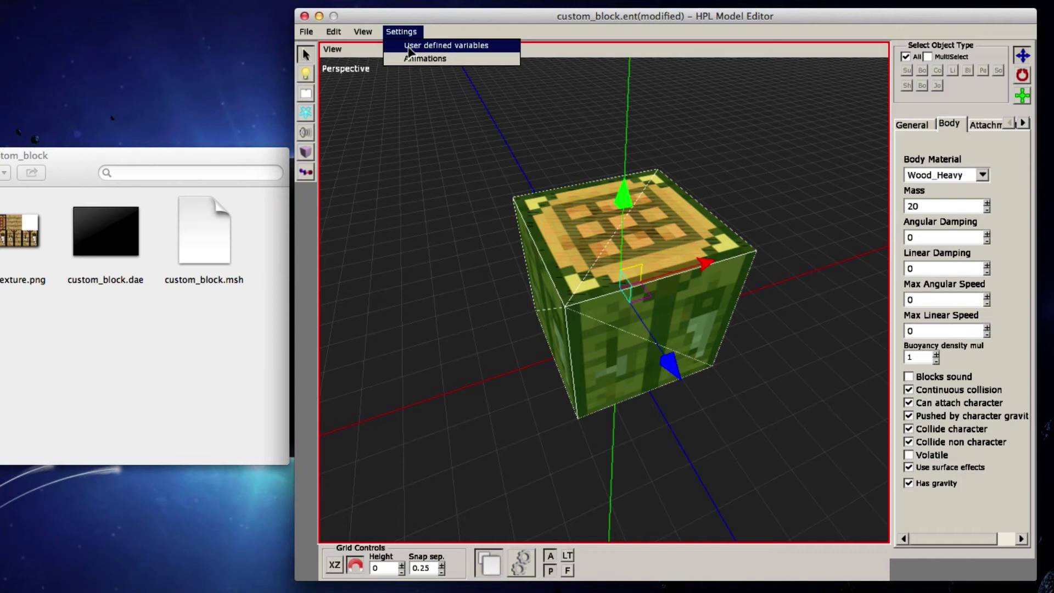
click(410, 50)
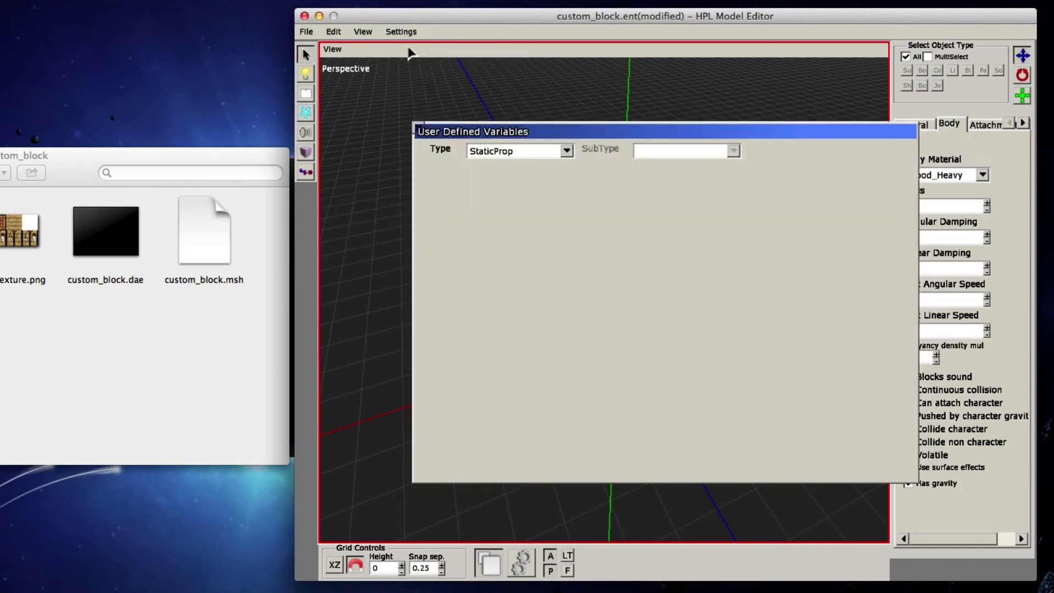
drag(593, 134, 545, 132)
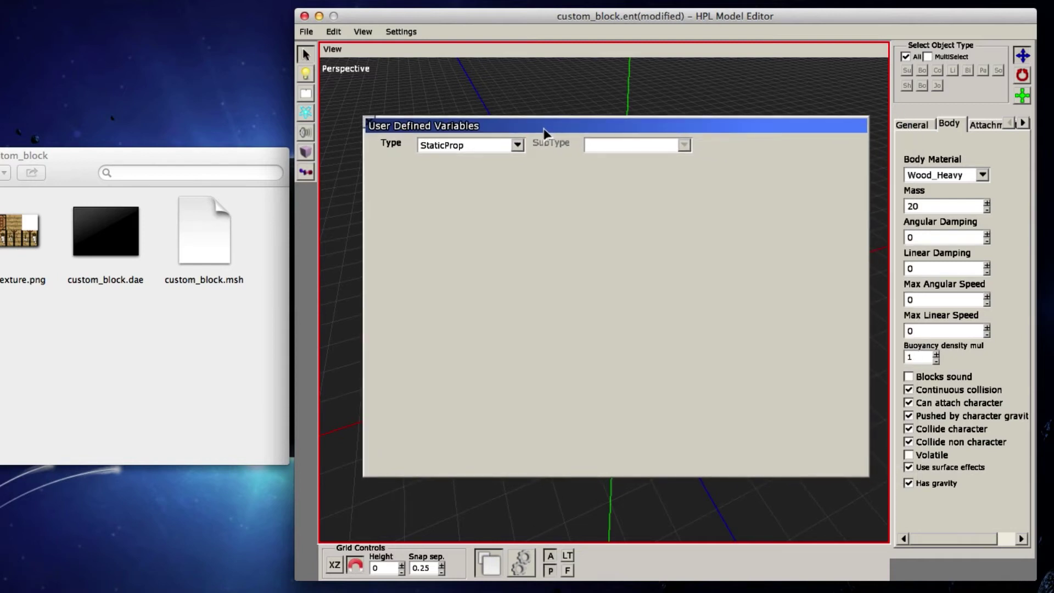
click(517, 145)
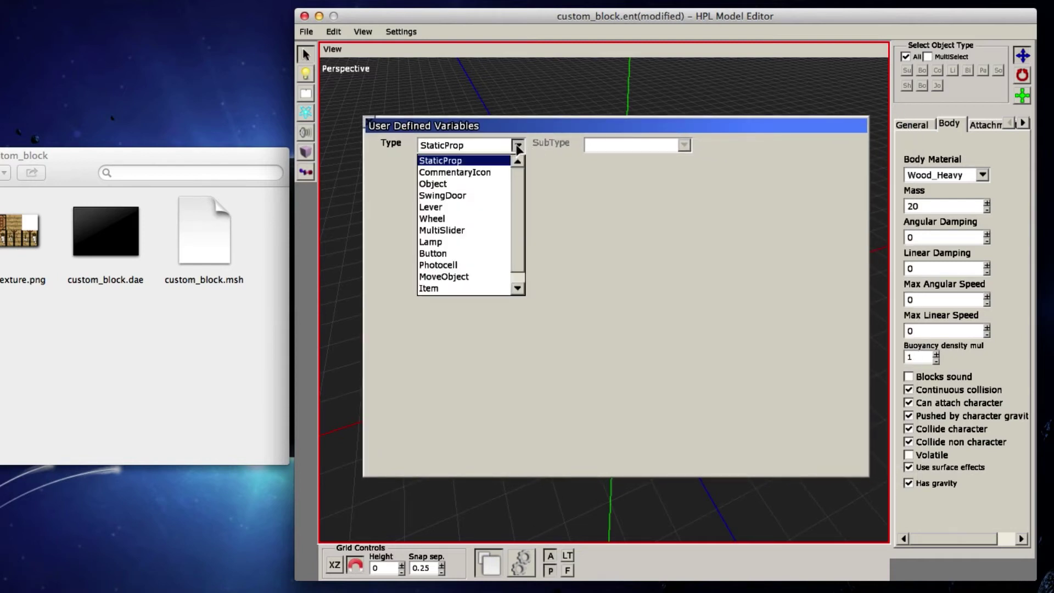
click(519, 185)
click(519, 185)
click(520, 211)
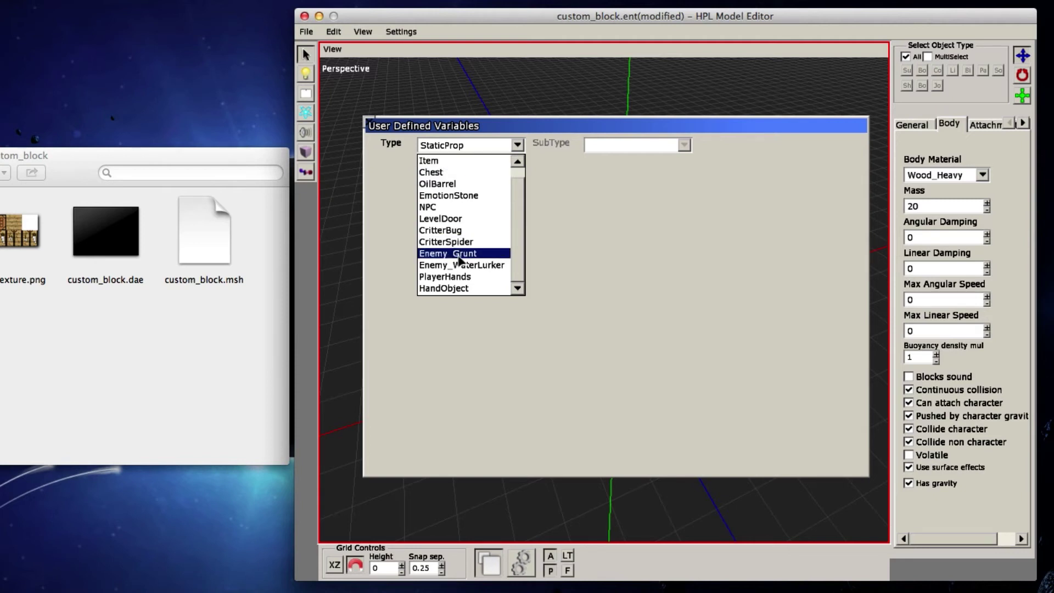
scroll(521, 248, up, 4)
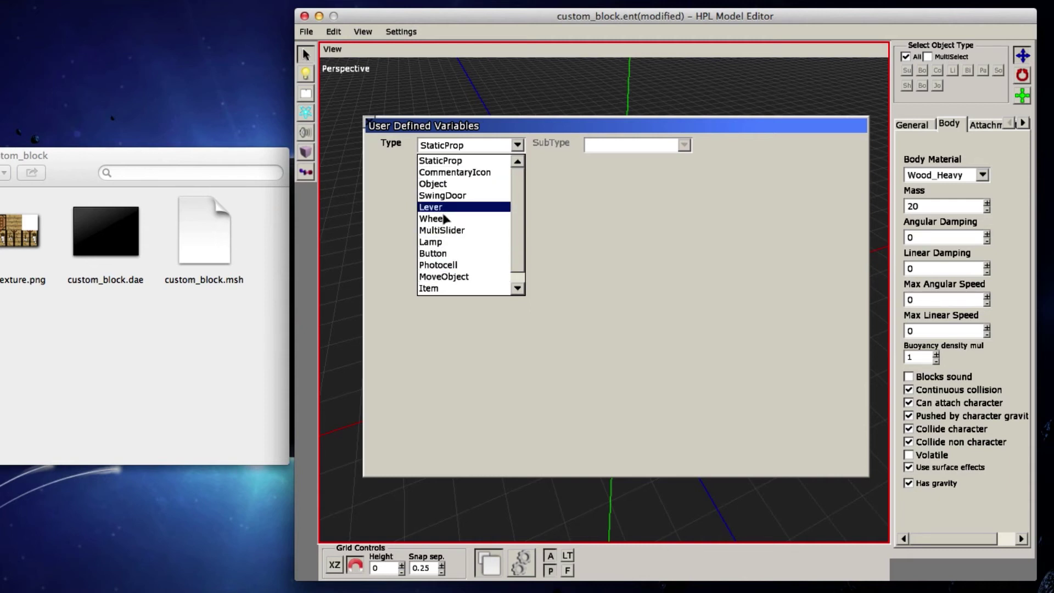
click(442, 185)
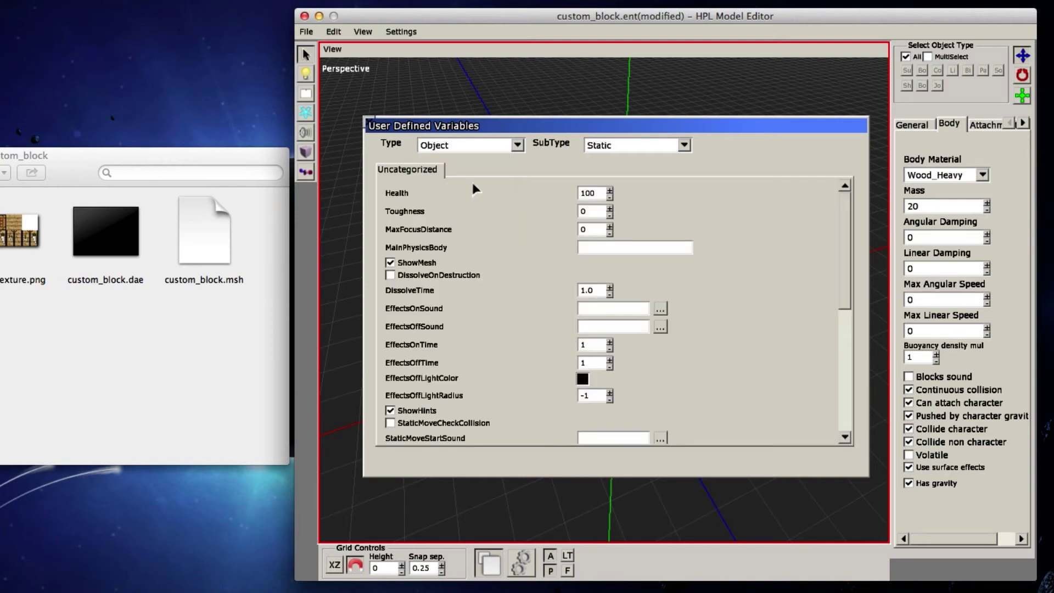
- Set the entity's subtype to Grab, review its grab variables and close the user defined variables
click(685, 146)
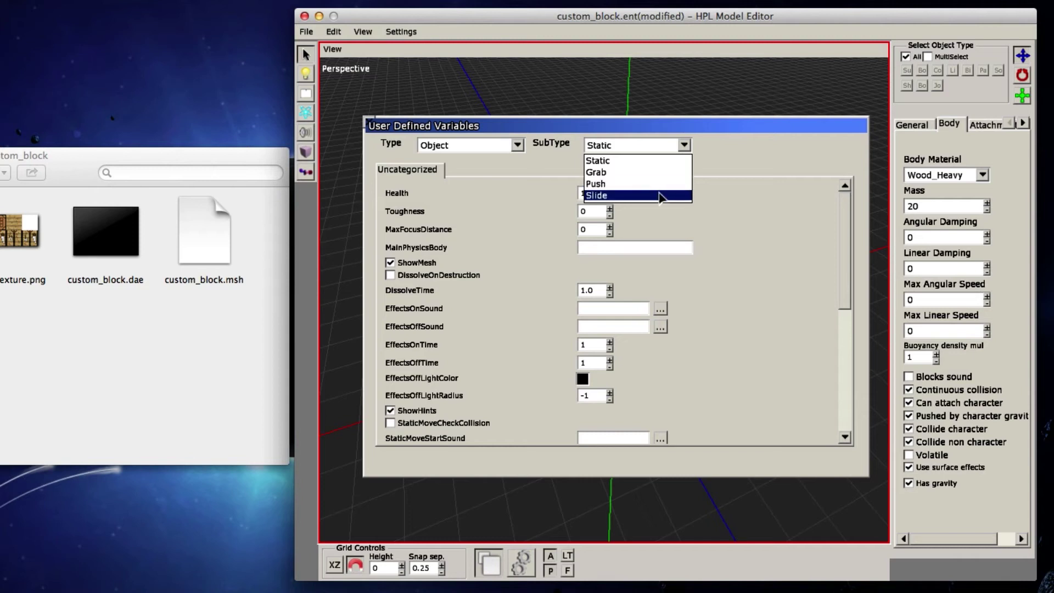
click(599, 175)
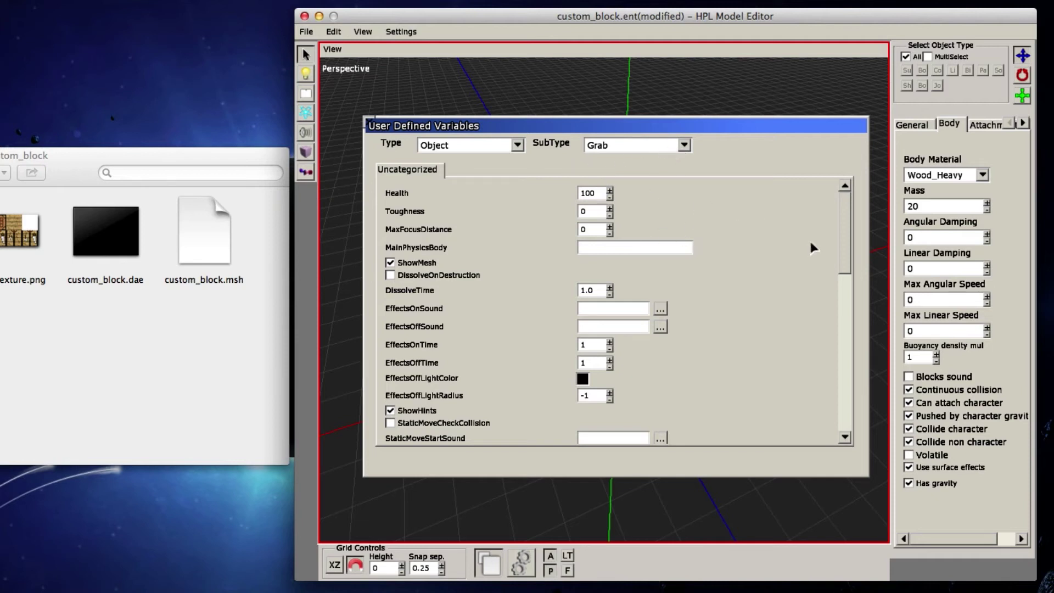
drag(848, 211, 844, 386)
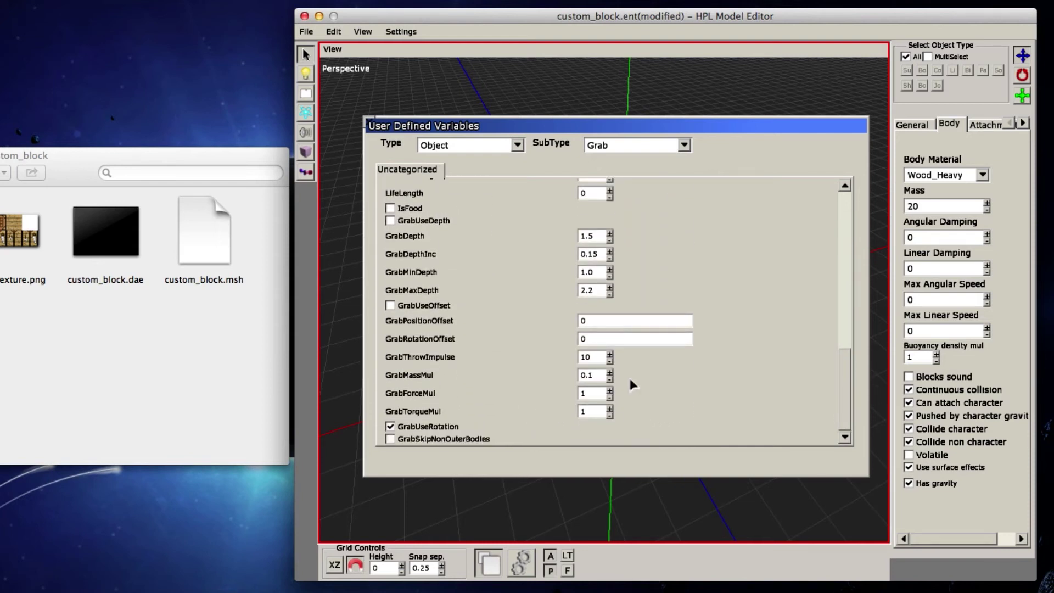
scroll(641, 420, up, 10)
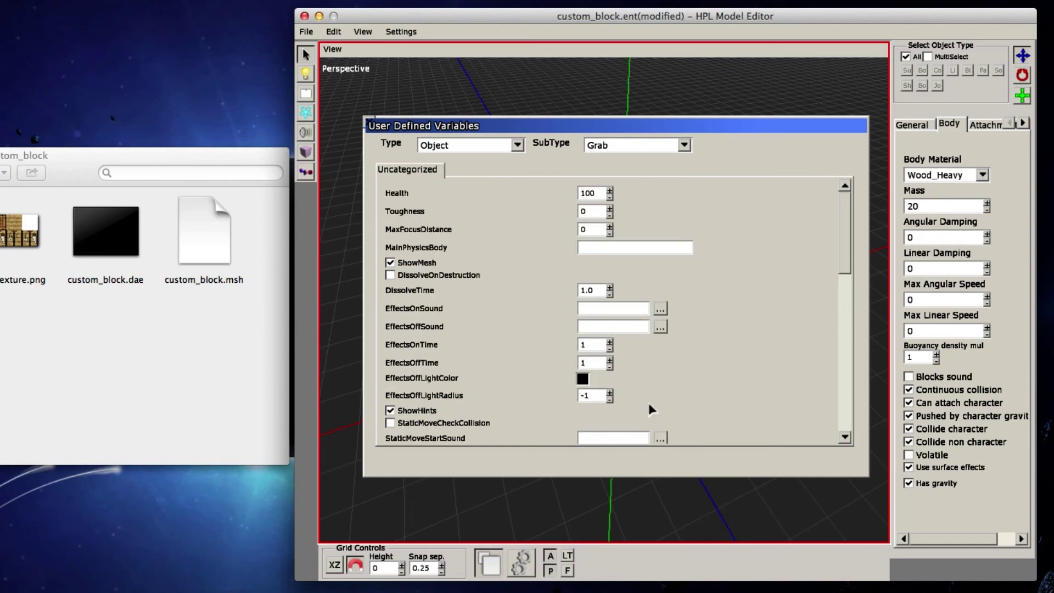
mouse_move(852, 226)
mouse_down()
mouse_move(839, 412)
mouse_move(832, 211)
mouse_move(832, 235)
mouse_move(838, 217)
mouse_up()
click(371, 128)
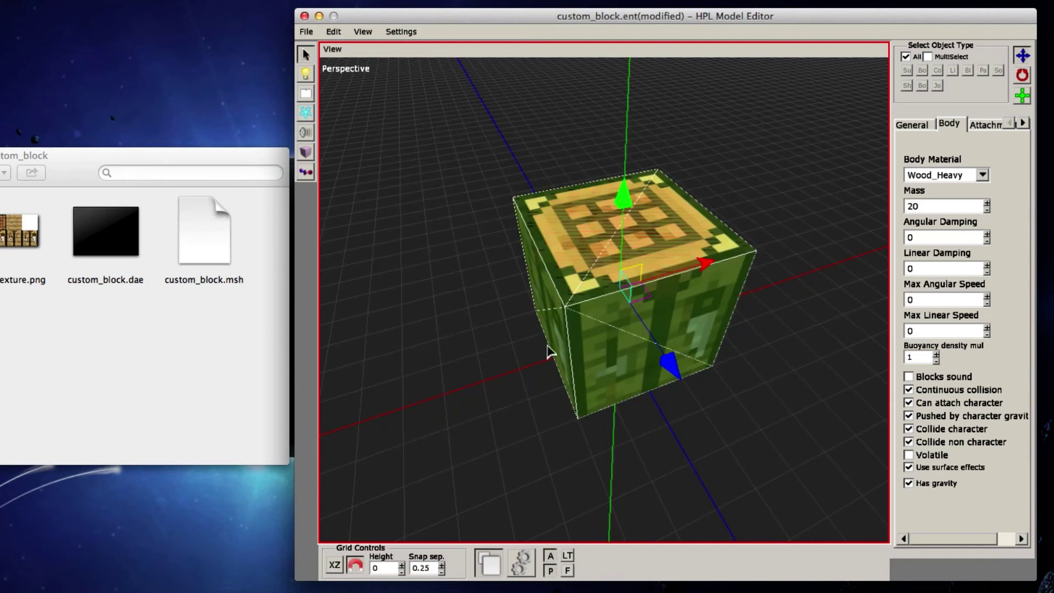
- Save the model as custom_block.ent in the custom_block folder
click(309, 33)
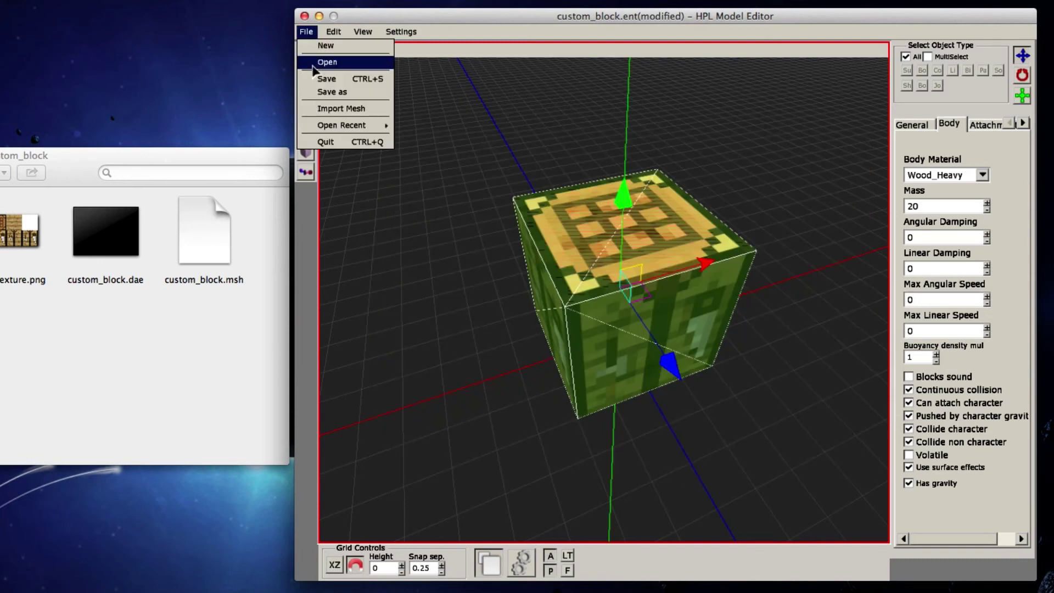
click(313, 92)
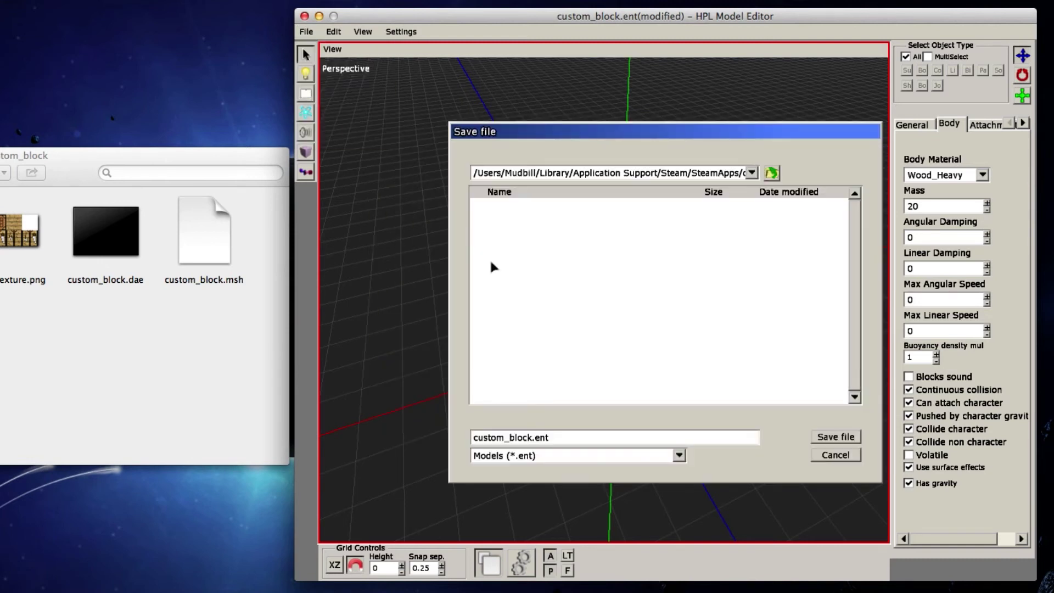
drag(552, 437, 540, 438)
click(562, 438)
click(825, 437)
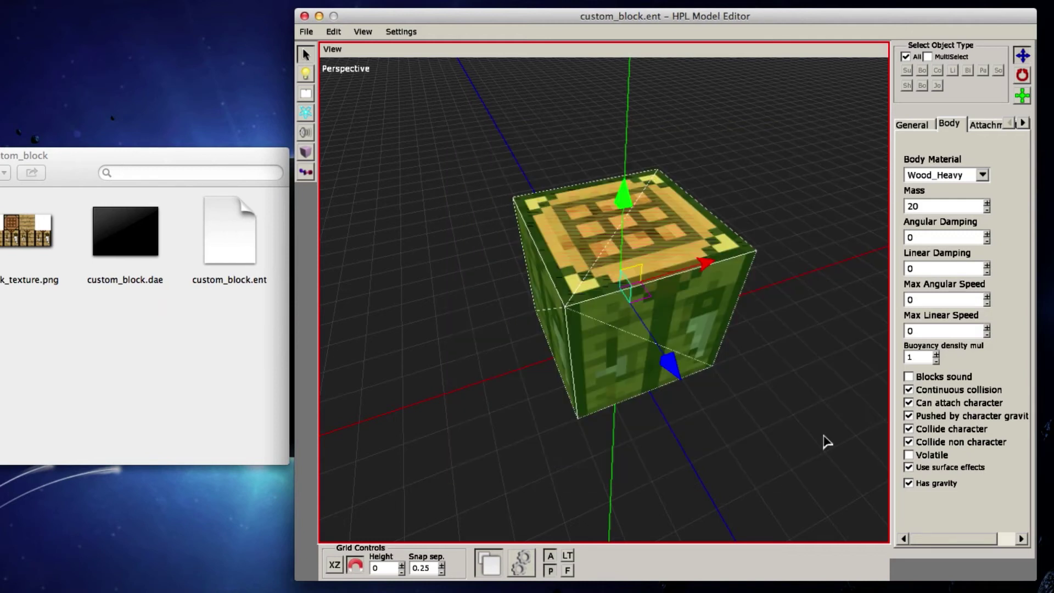
- Preview the saved custom_block.ent file in the Finder folder and close the preview
click(157, 357)
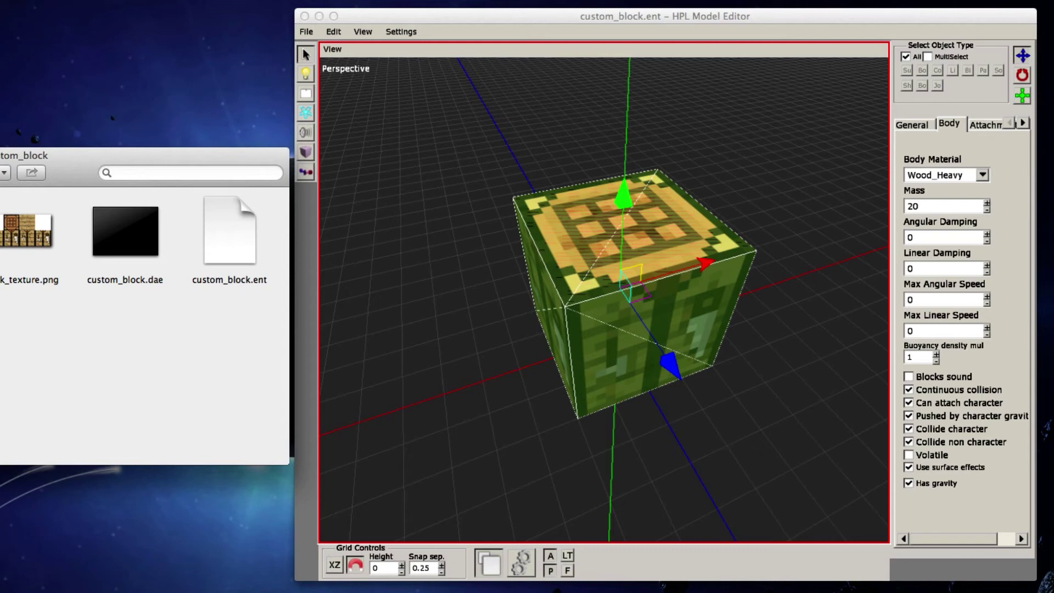
click(215, 237)
key(space)
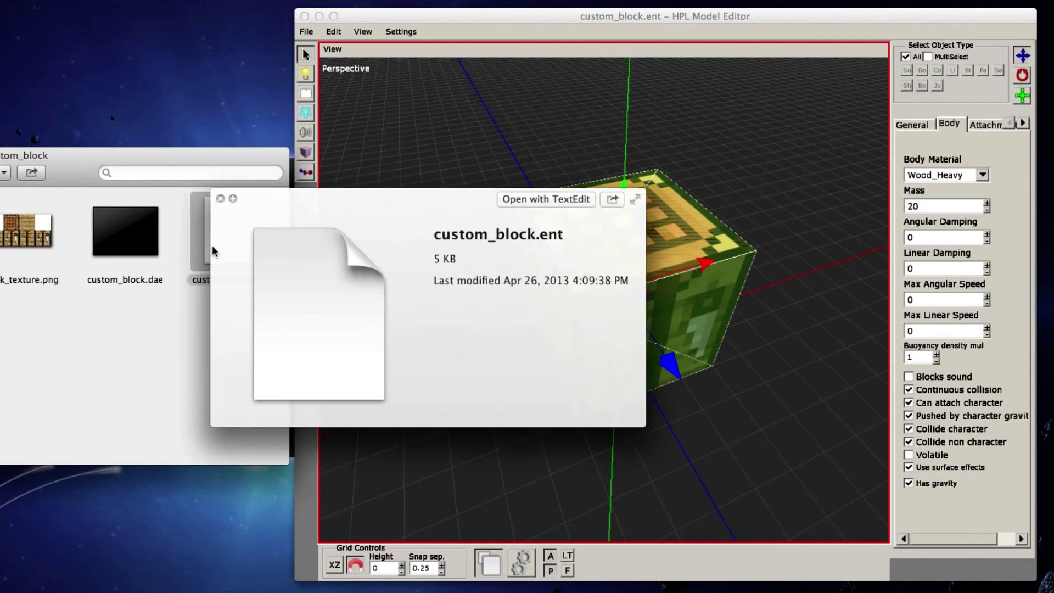
key(space)
key(space)
key(space)
click(192, 350)
- Return to the Model Editor, quit it and confirm the exit
click(437, 24)
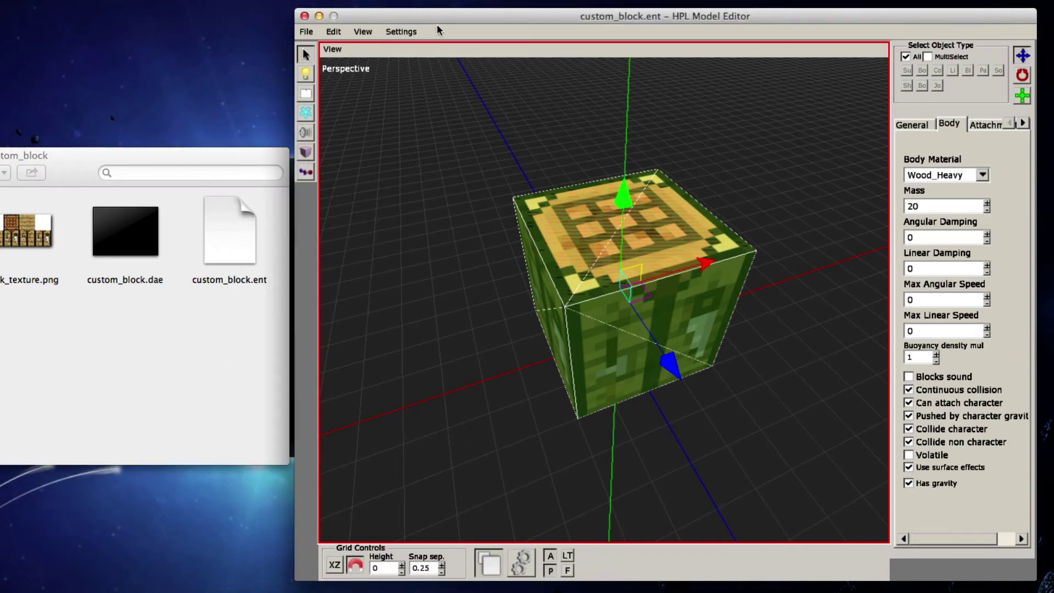
key(super+q)
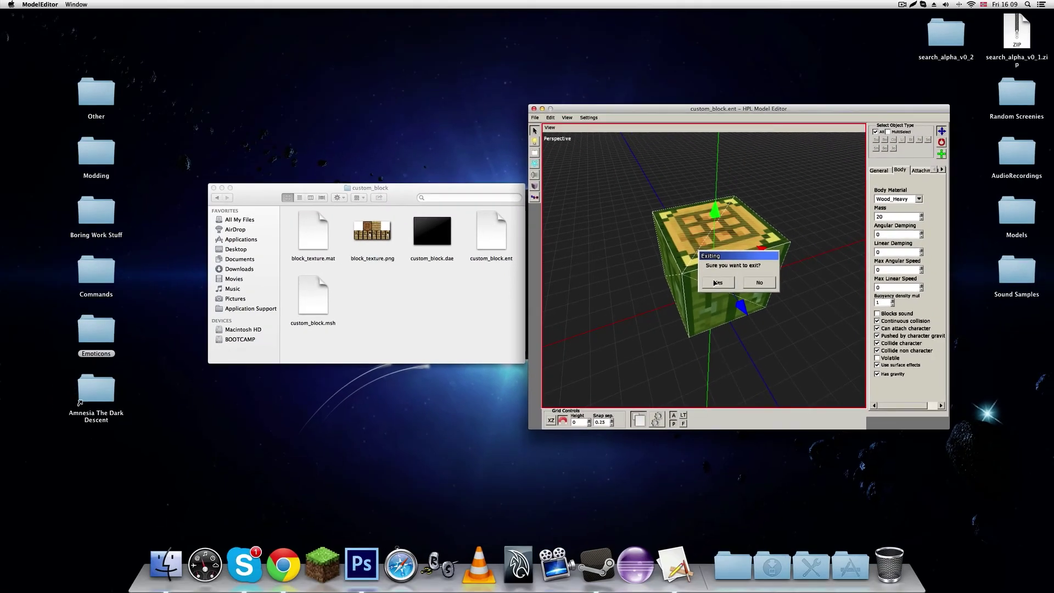
click(716, 283)
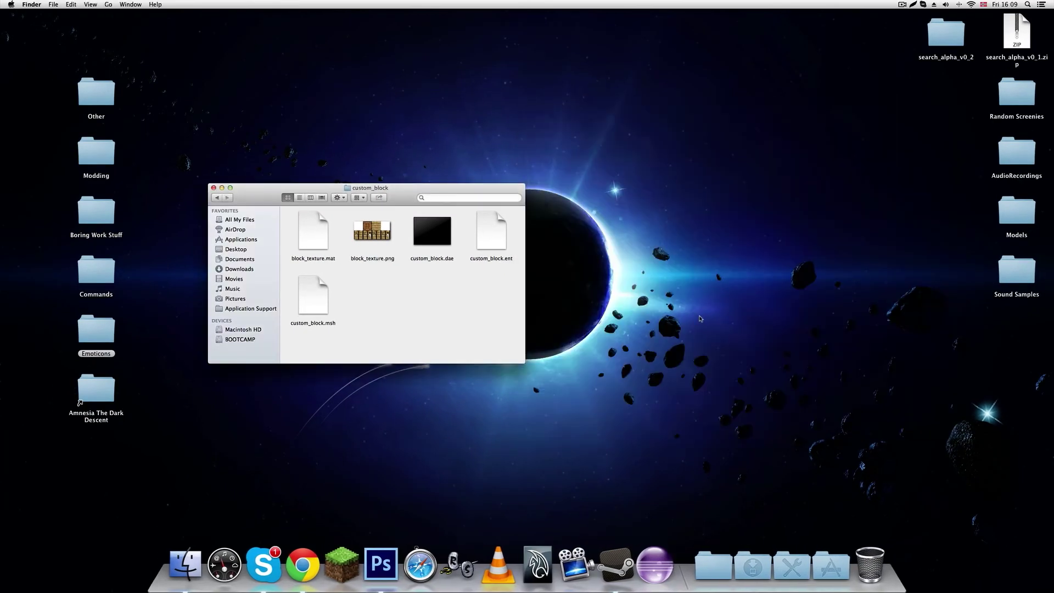
- Launch the Level Editor and load the map Level9.map
click(712, 566)
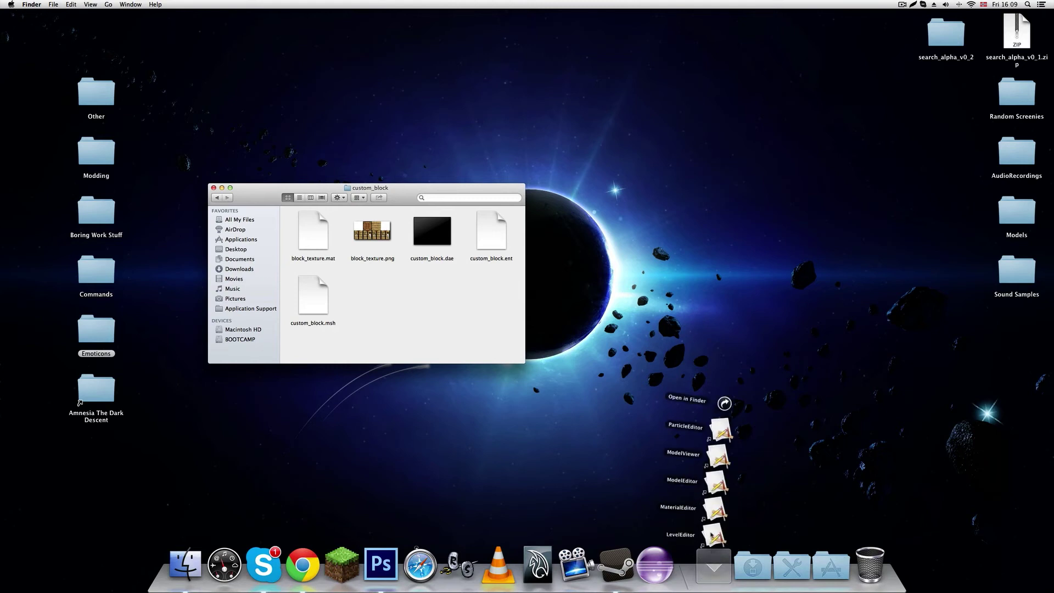
click(714, 533)
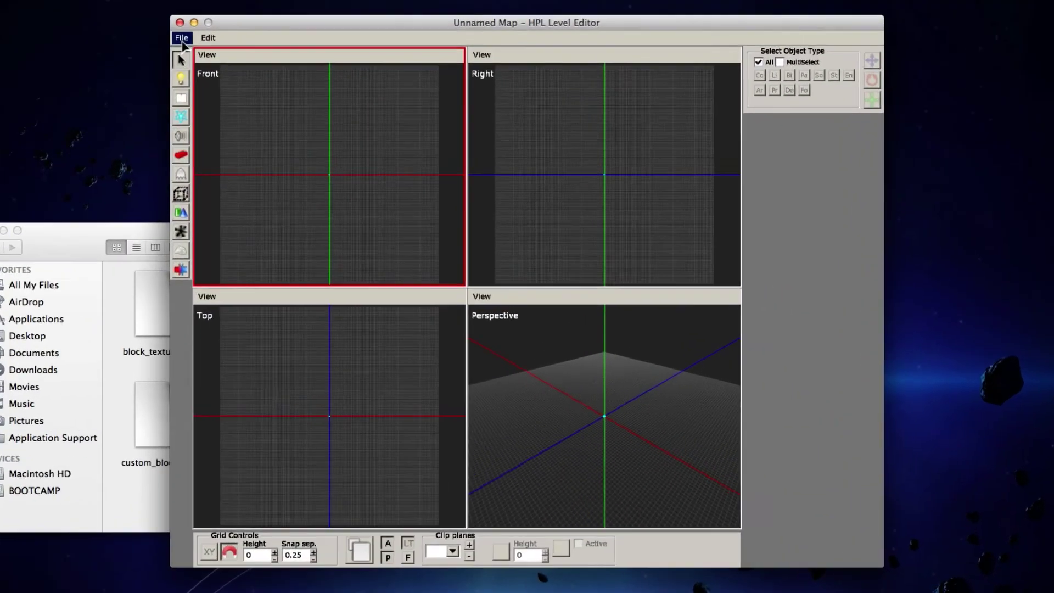
click(326, 75)
click(337, 92)
click(369, 335)
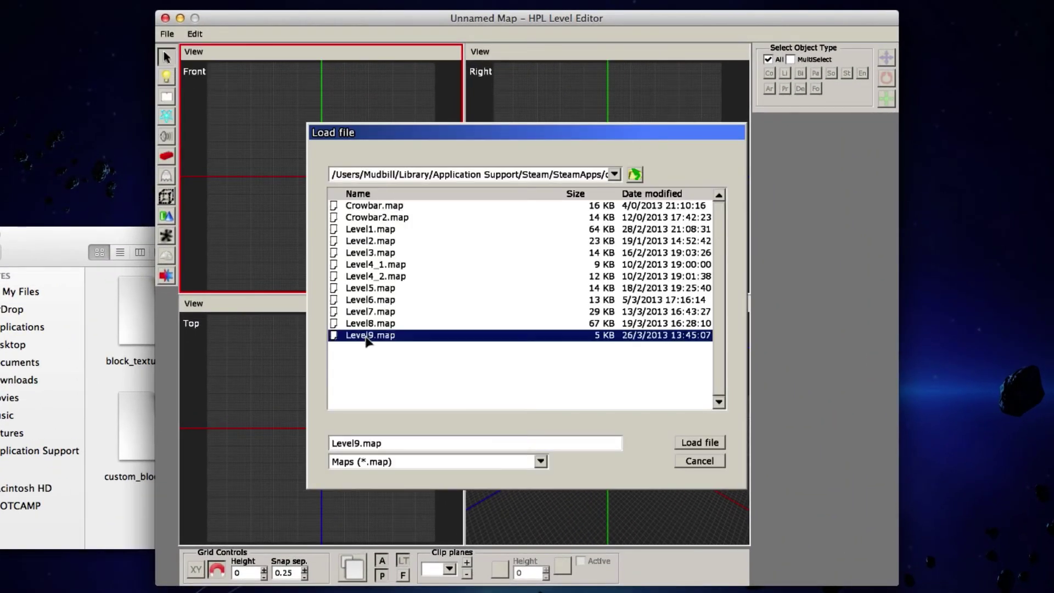
click(692, 446)
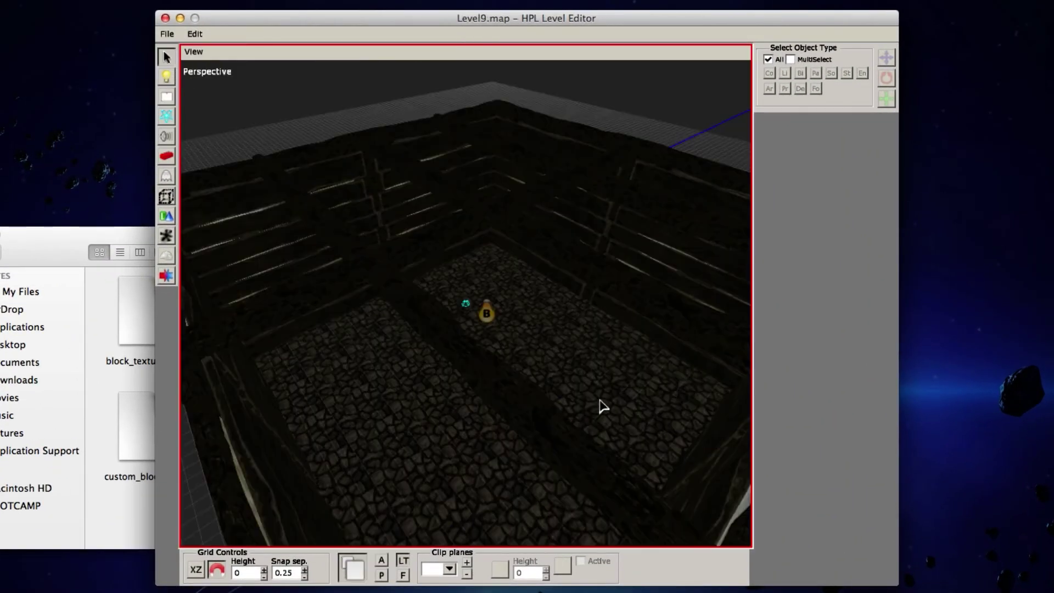
- Activate entity placement inside the stone-floored room and bring the custom_block folder window to the front
alt+right_drag(419, 354, 456, 401)
alt+drag(457, 400, 626, 341)
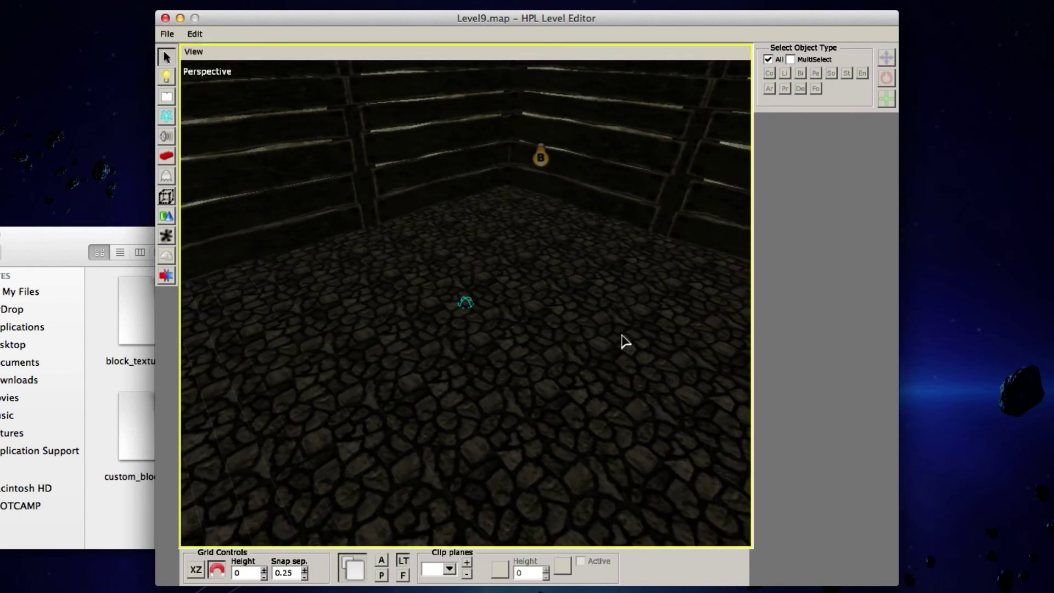
click(168, 179)
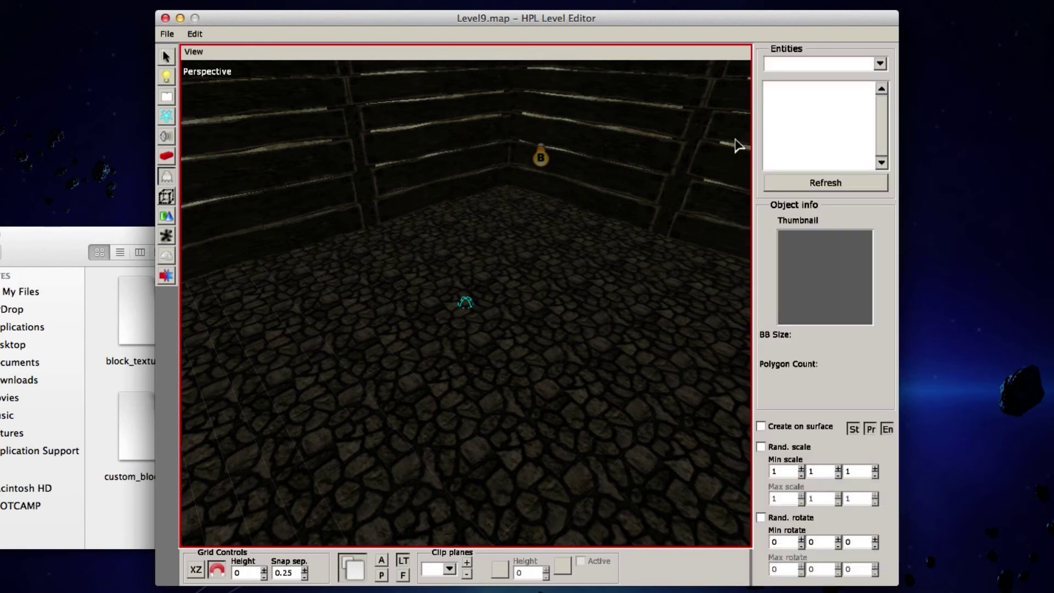
click(71, 235)
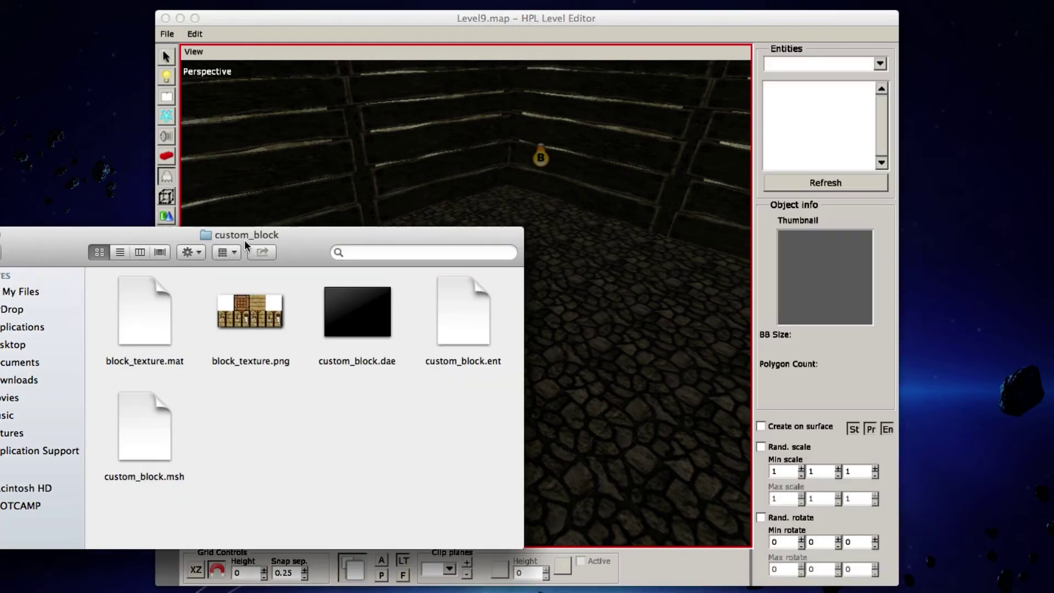
- Check the parent folders of the custom_block folder in Finder
right_click(243, 241)
right_click(223, 237)
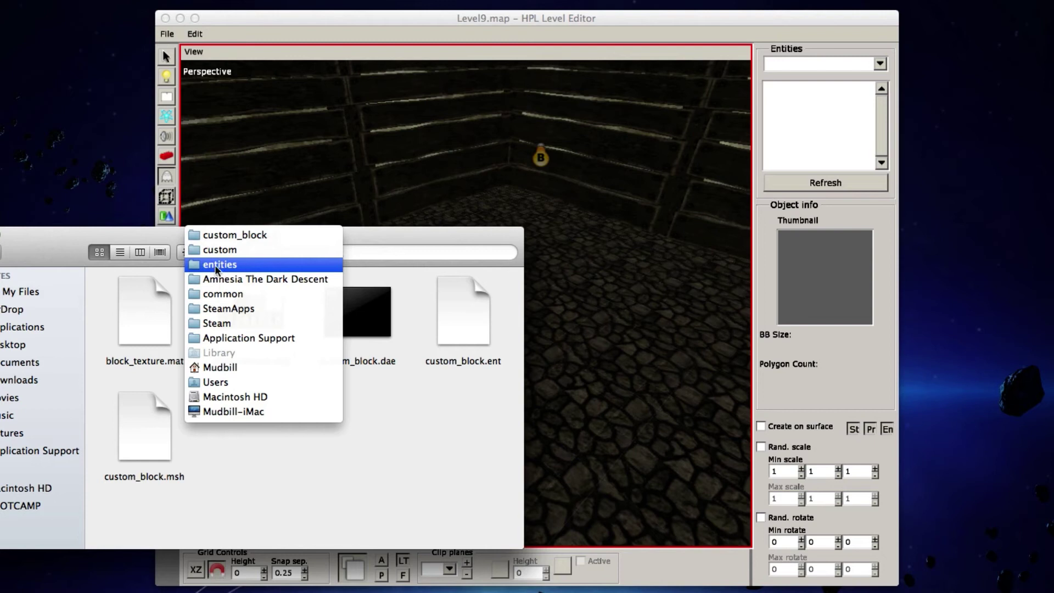
click(351, 246)
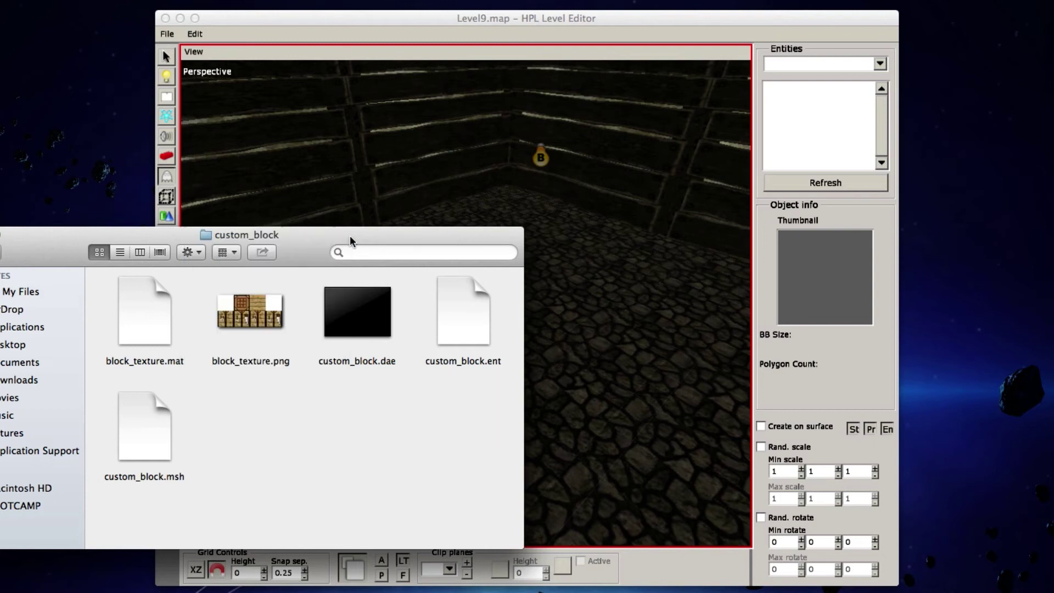
- Return to the Level Editor and list the entities of the custom category
click(181, 179)
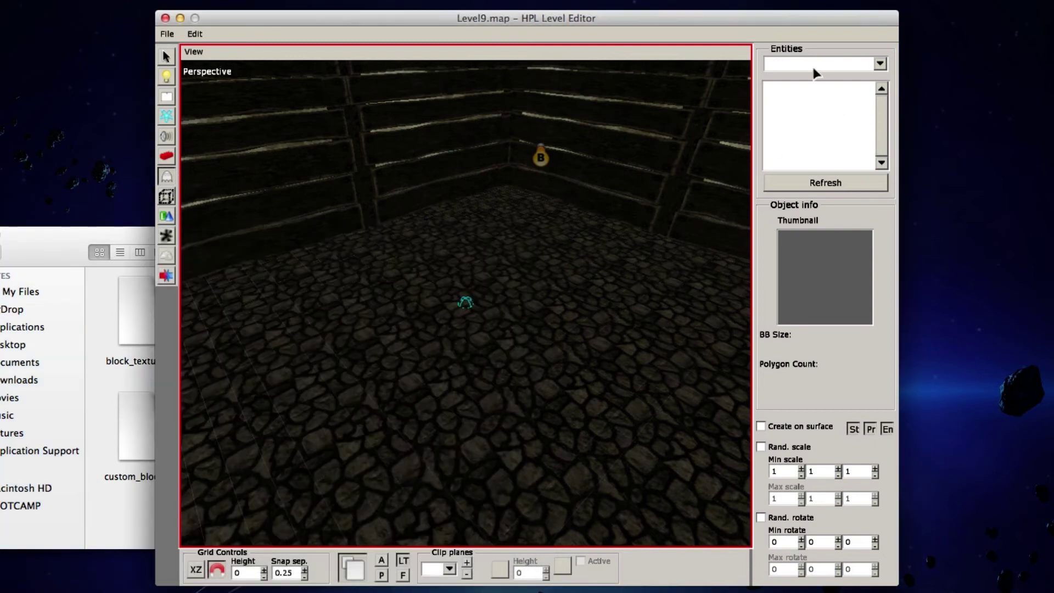
click(881, 65)
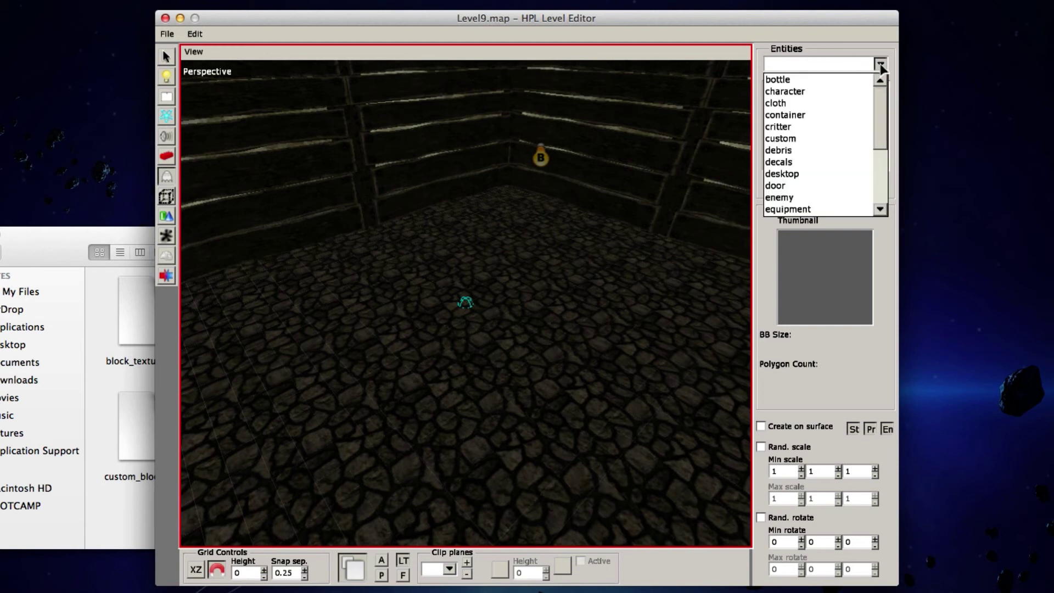
click(797, 141)
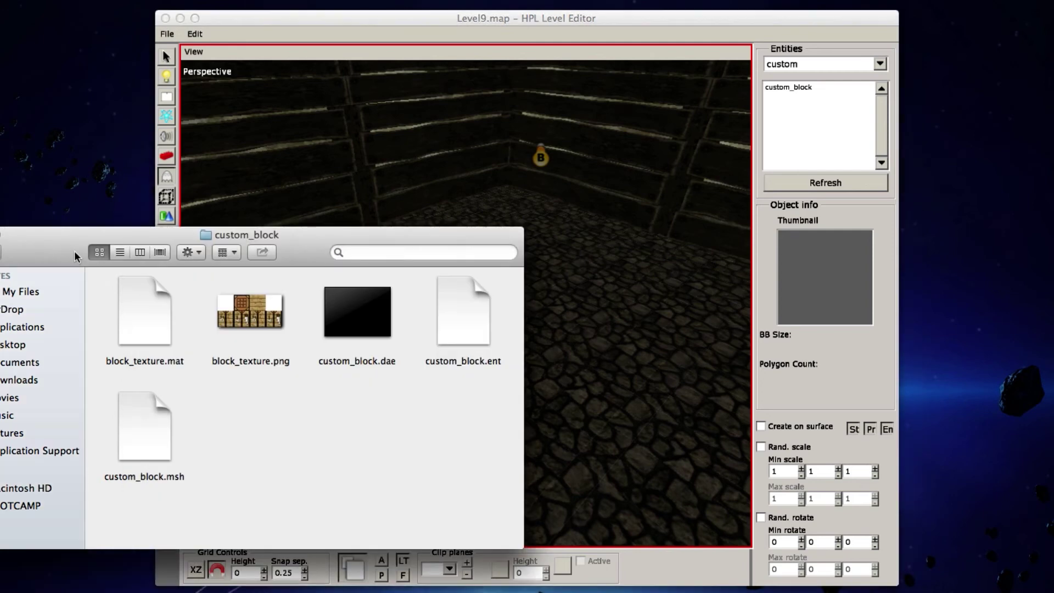
click(76, 255)
click(360, 29)
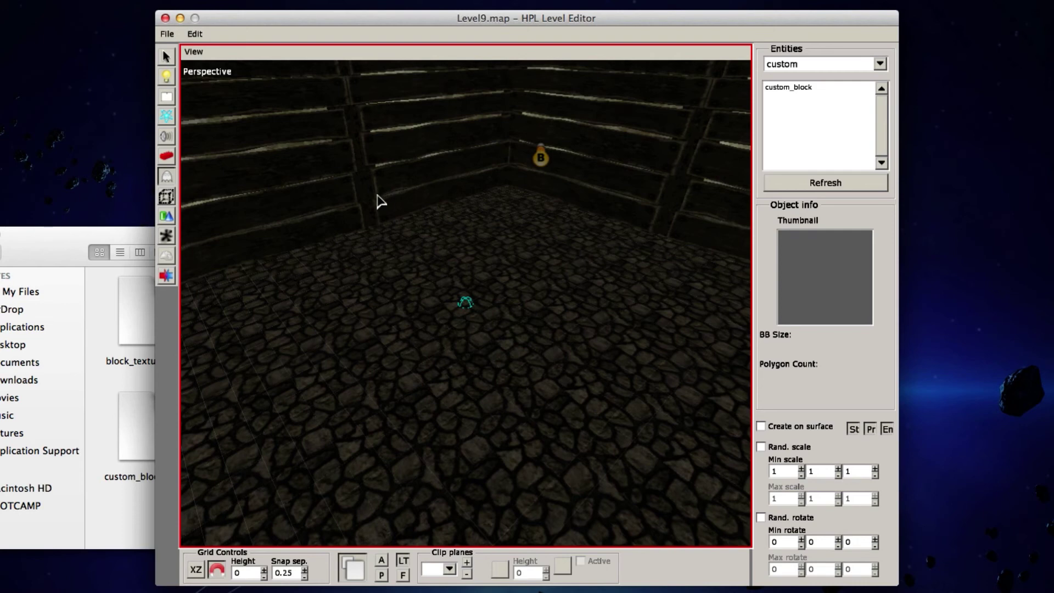
click(85, 257)
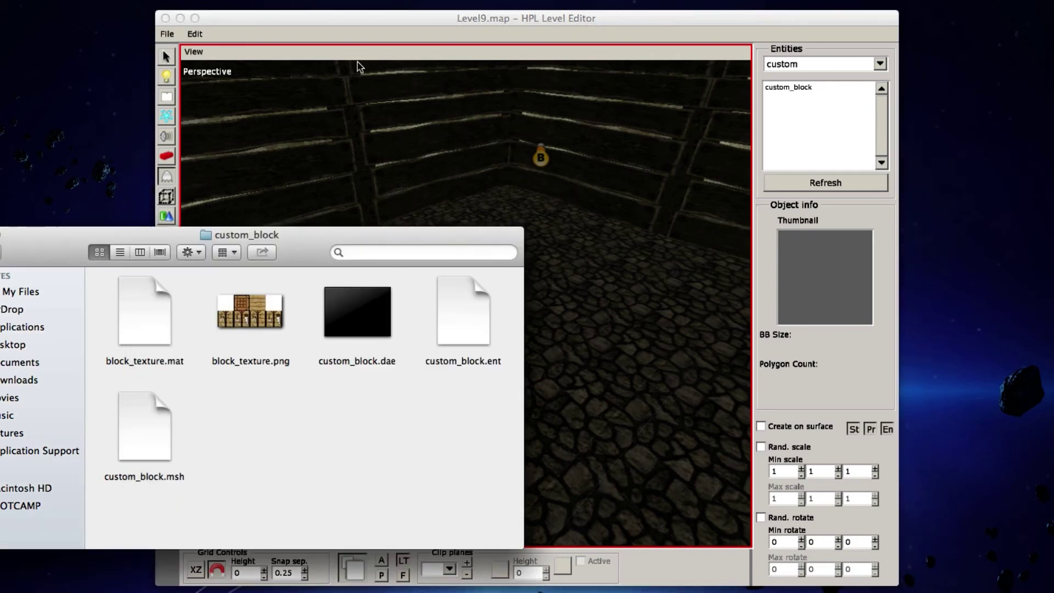
click(354, 25)
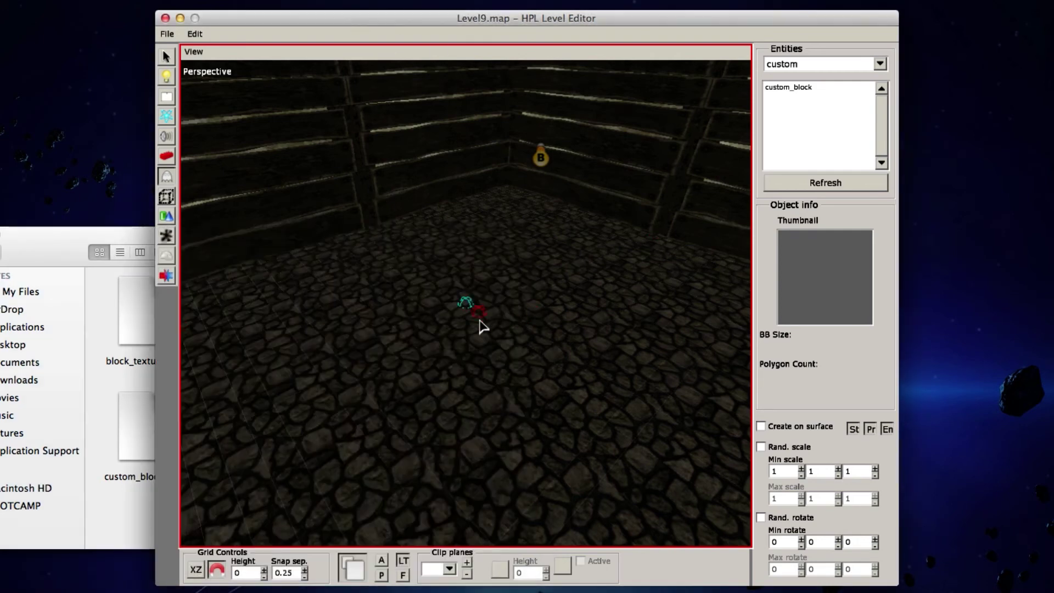
- Place four custom_block entities next to each other on the stone floor in a two-by-two arrangement
click(792, 89)
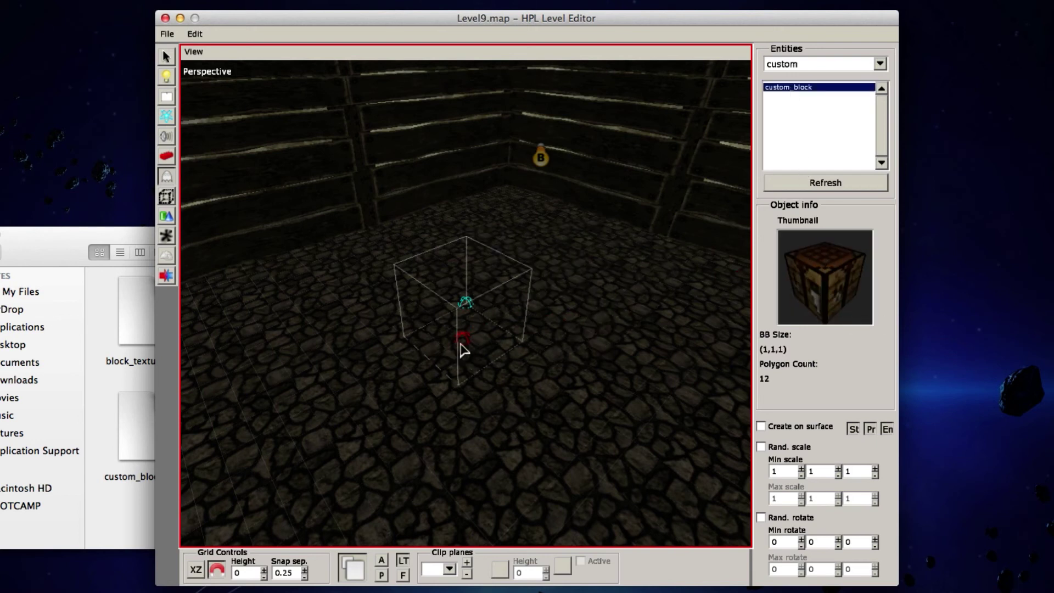
middle_drag(500, 280, 454, 459)
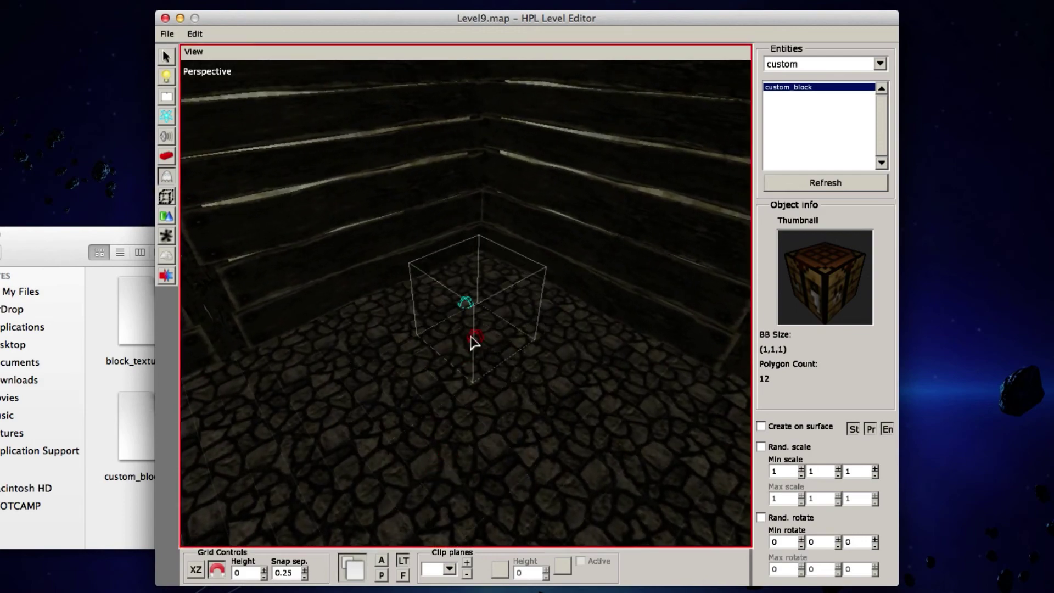
click(480, 309)
middle_drag(482, 329, 577, 424)
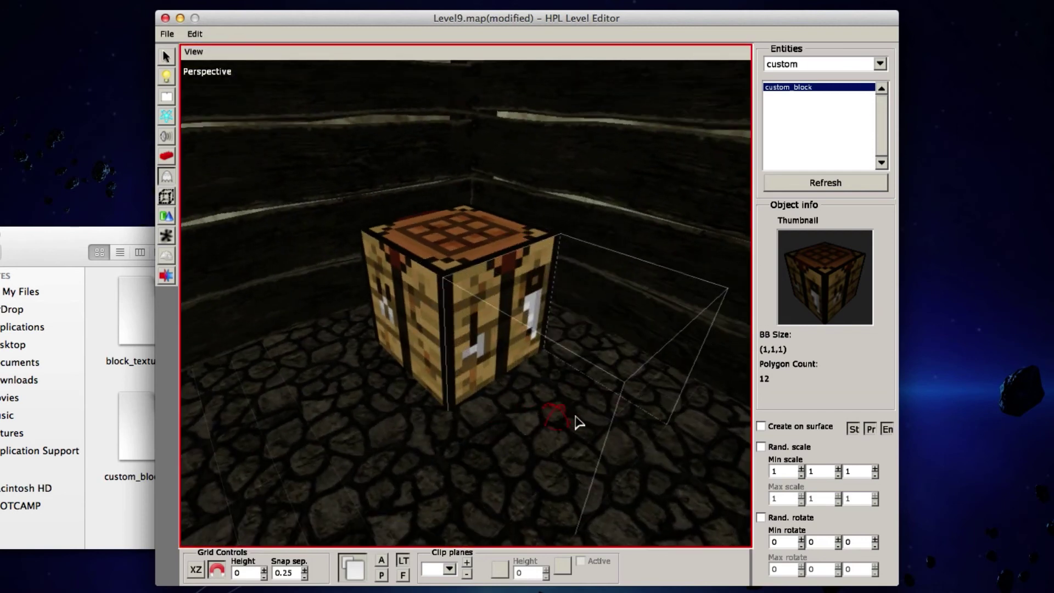
click(560, 426)
click(336, 423)
middle_drag(336, 424, 423, 337)
click(436, 331)
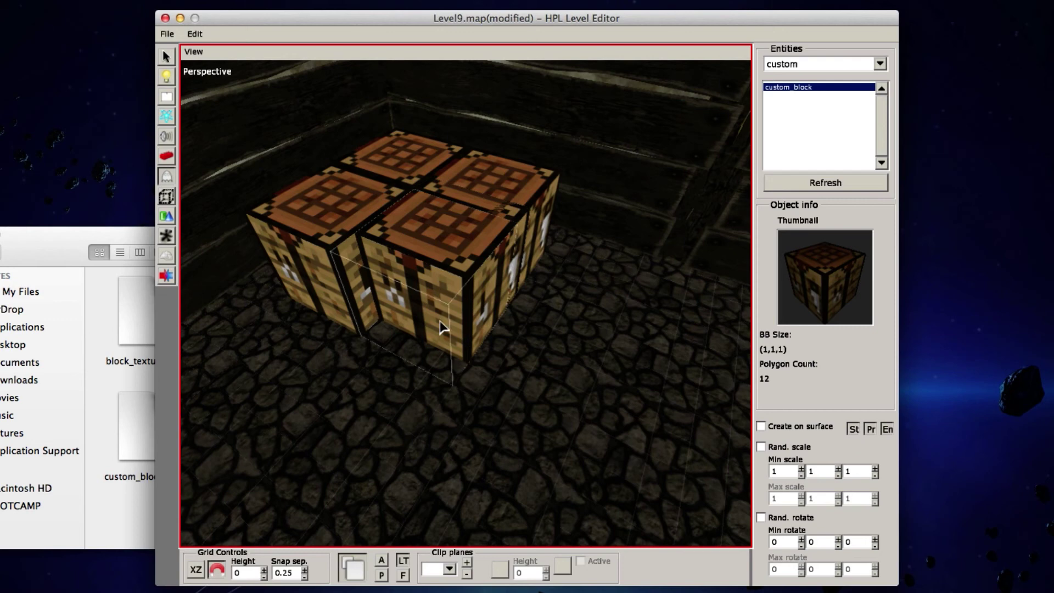
- Move the front corner block to X -6 and stack a duplicate of it on the group at X -6.5, Y 1, Z 6.5
key(1)
click(443, 324)
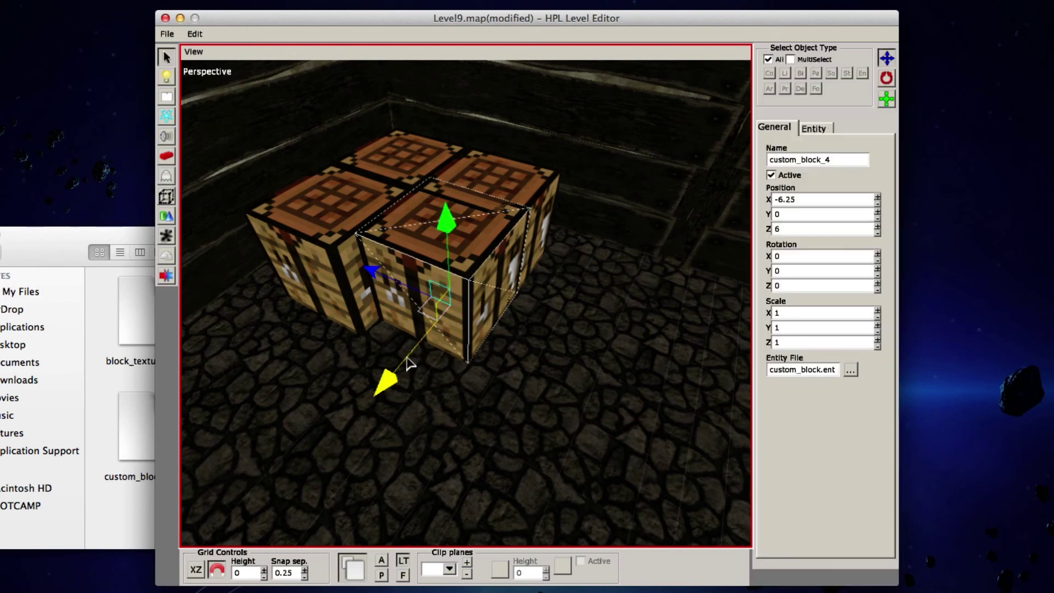
drag(409, 364, 403, 372)
key(ctrl+d)
drag(424, 245, 395, 99)
alt+drag(433, 264, 514, 277)
drag(433, 273, 389, 218)
alt+drag(512, 317, 560, 293)
scroll(510, 308, down, 3)
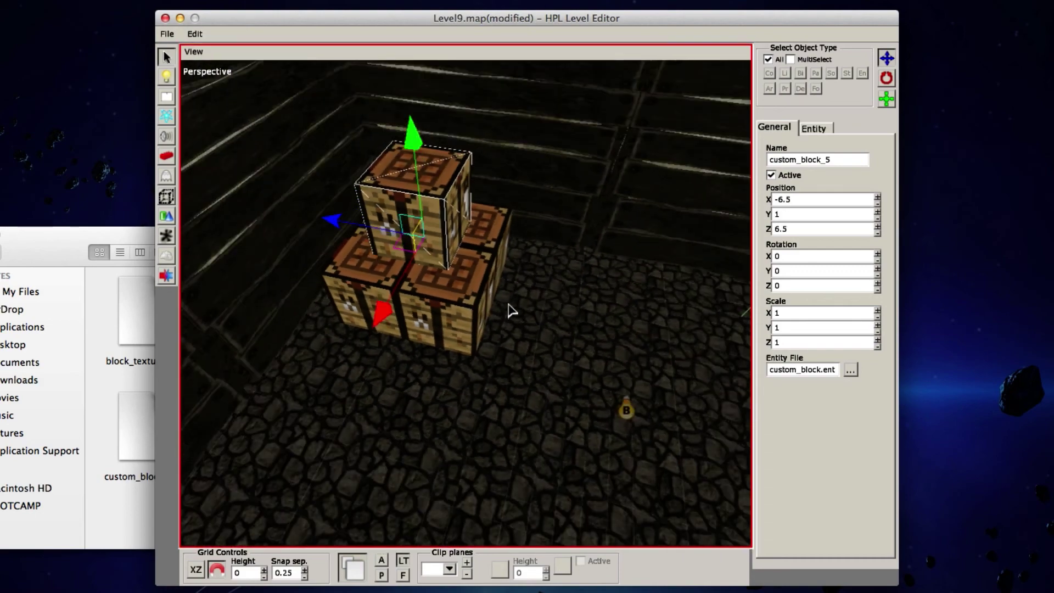
- Duplicate the front corner block again and move the copy away from the group onto the open floor
click(485, 305)
key(ctrl+d)
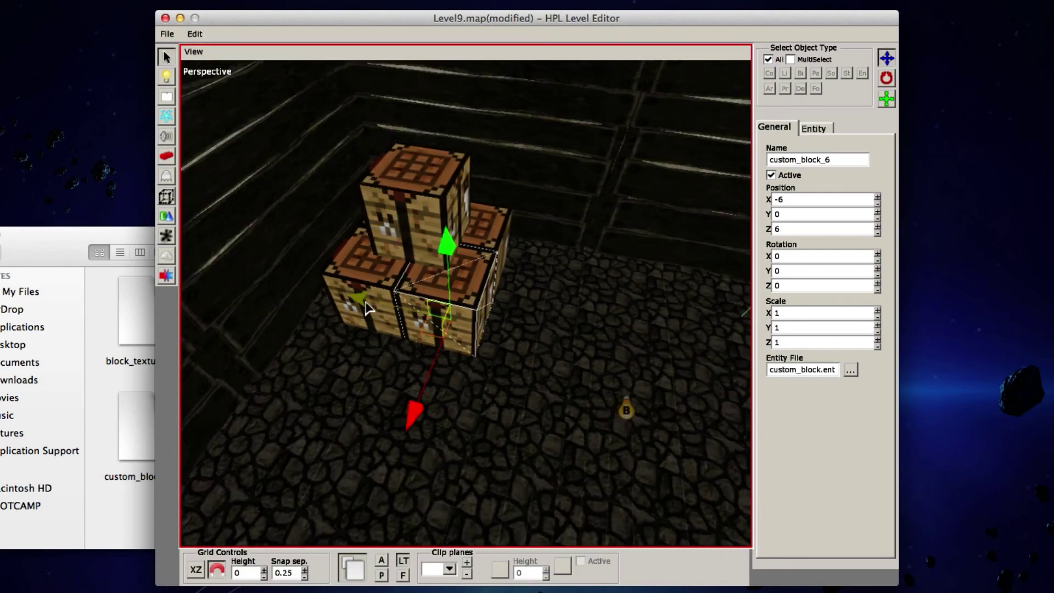
drag(359, 302, 536, 317)
click(499, 420)
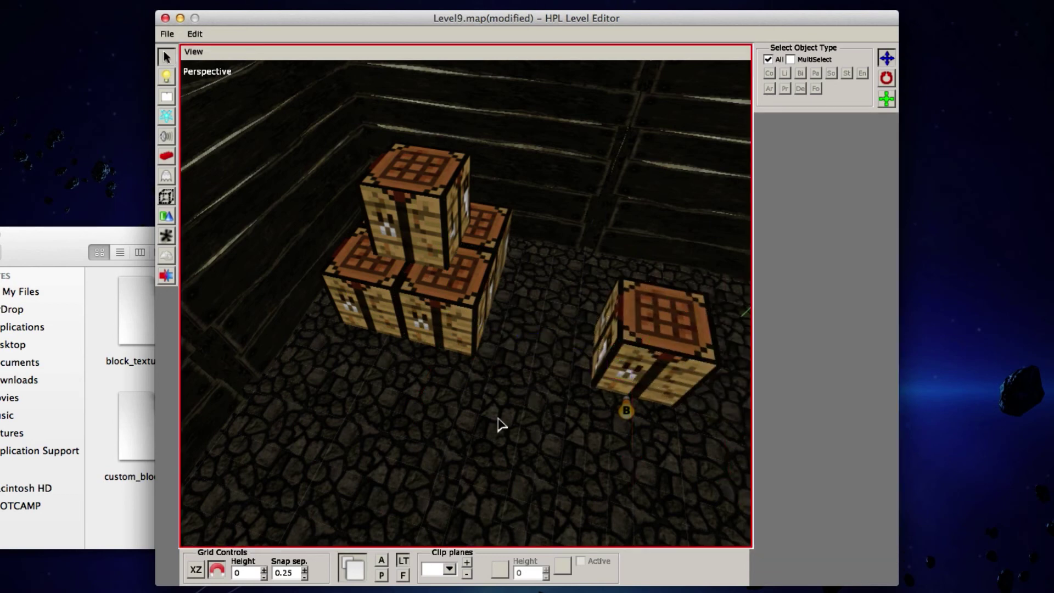
- Save the changes to the Level9.map file
scroll(517, 435, down, 3)
alt+drag(565, 428, 472, 406)
scroll(575, 346, up, 3)
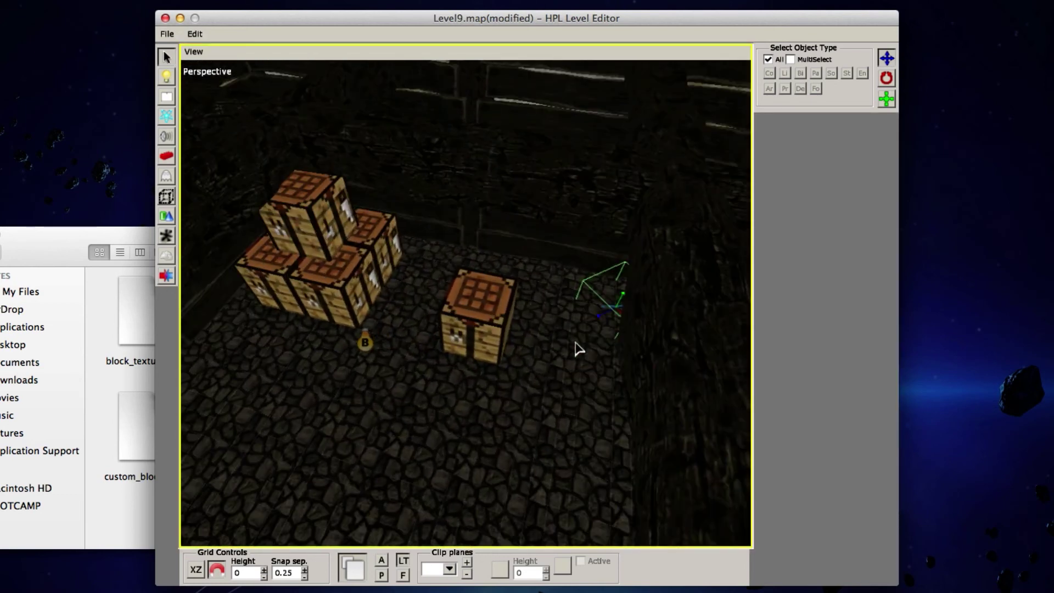
alt+drag(566, 319, 559, 347)
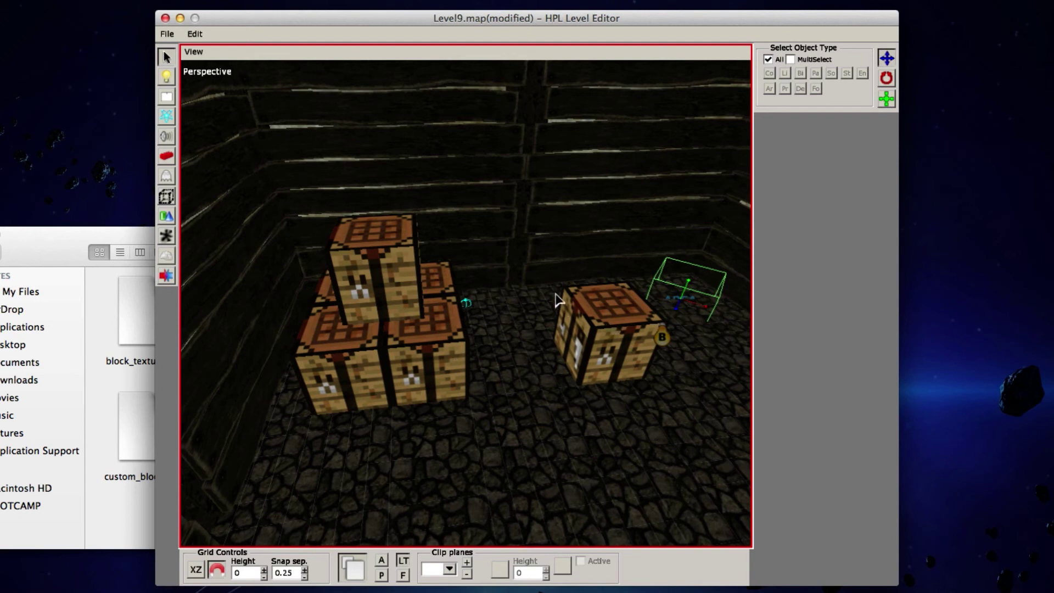
click(167, 35)
click(187, 80)
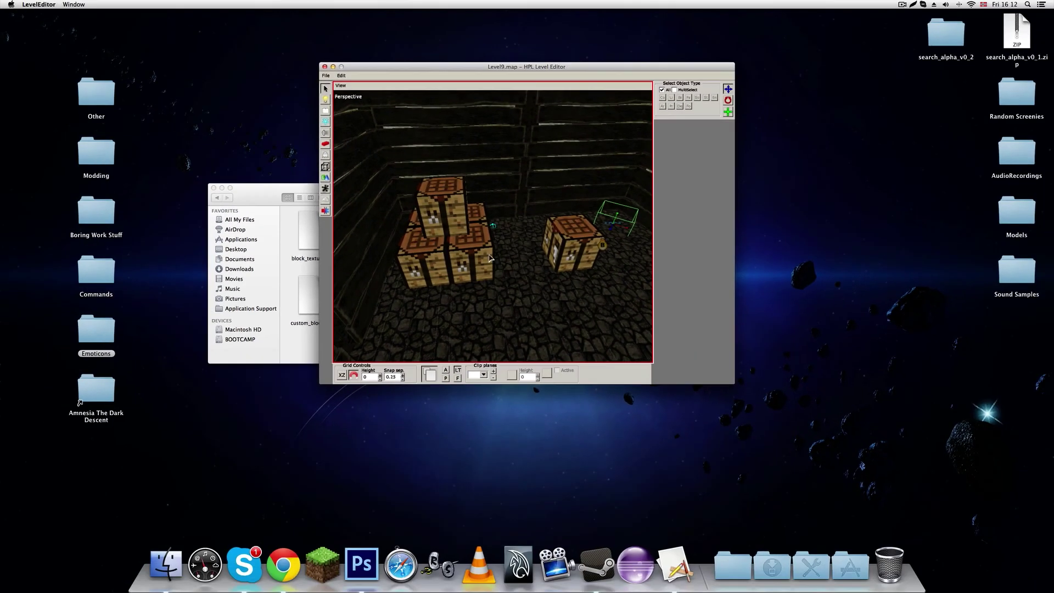
- Open the Amnesia: The Dark Descent launcher and move its window clear of the placed blocks in the Level Editor
key(F4)
key(F4)
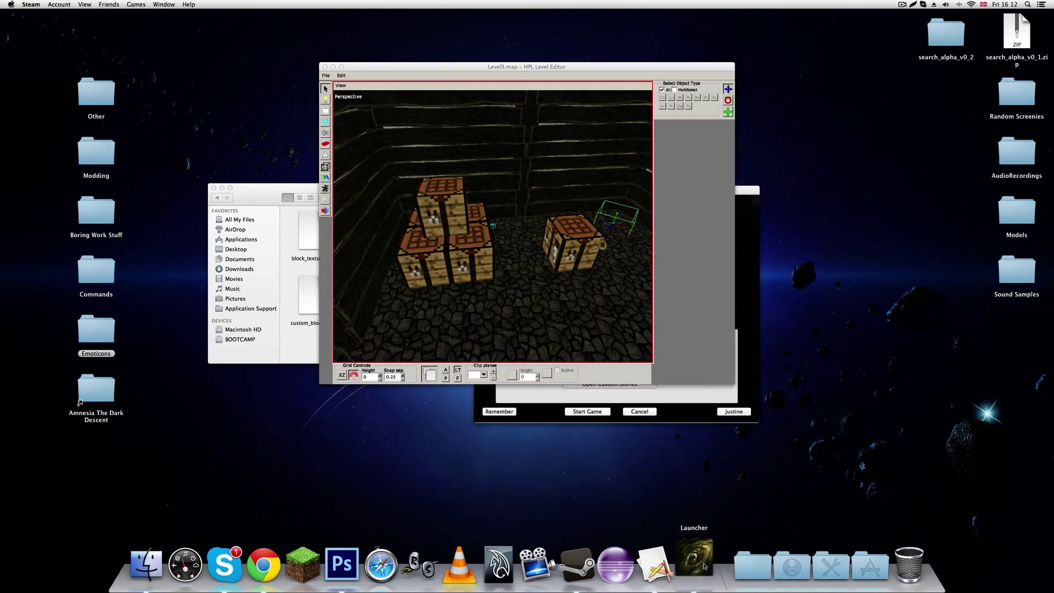
click(694, 563)
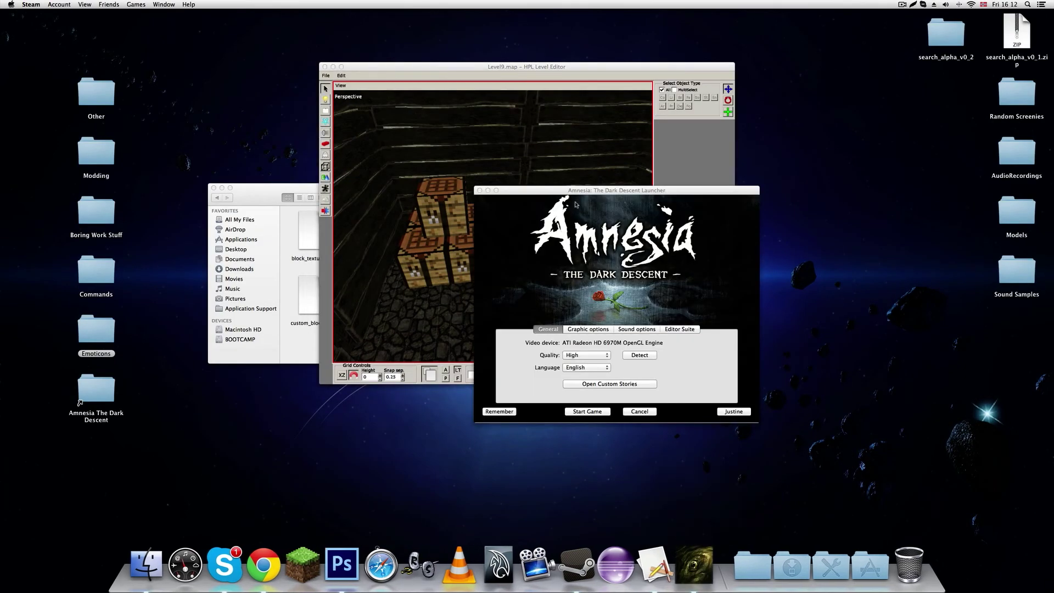
drag(571, 191, 701, 208)
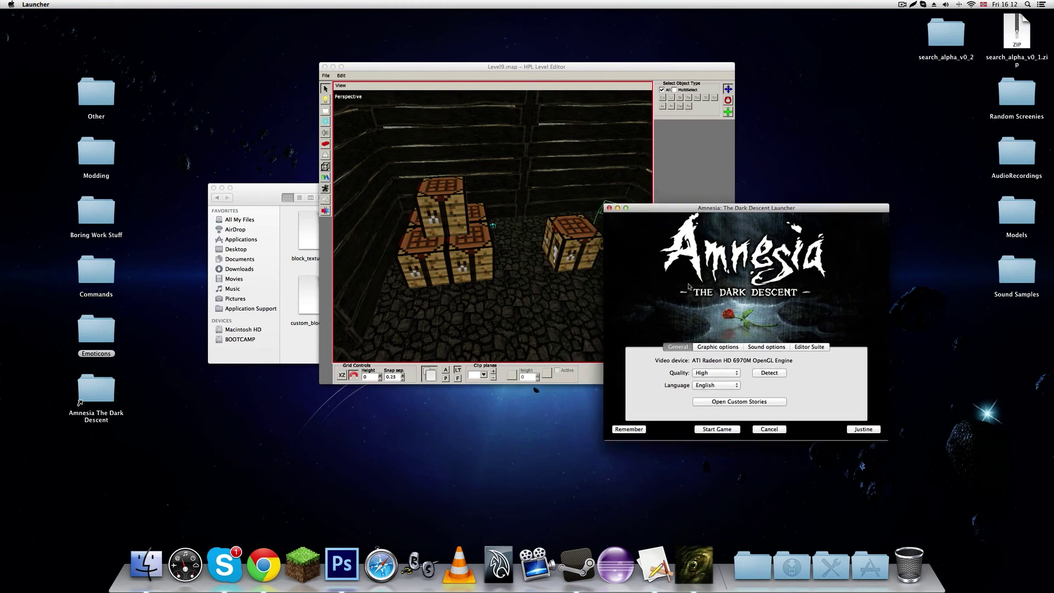
click(557, 76)
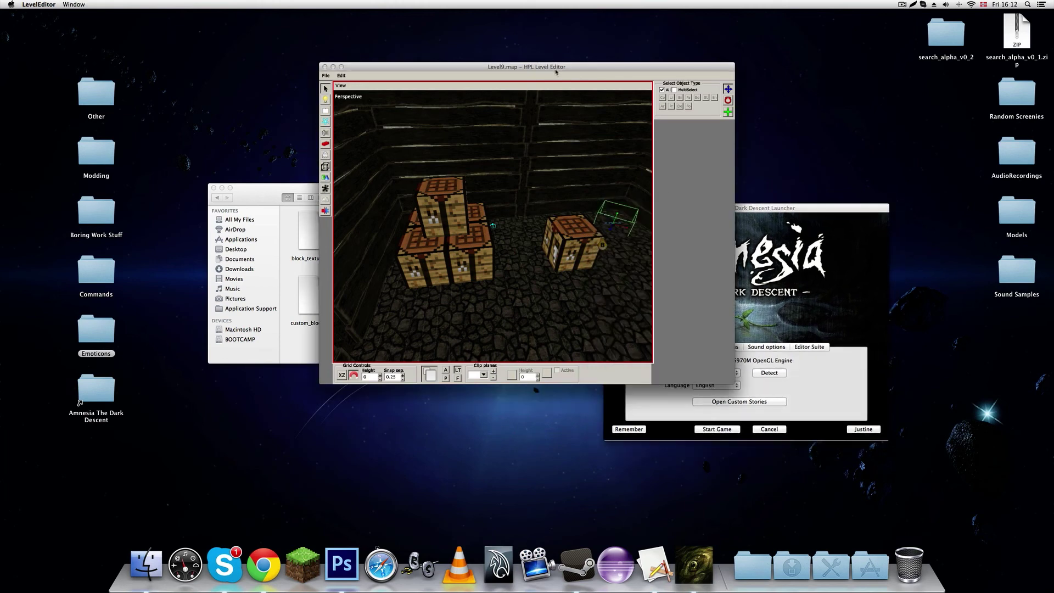
click(753, 417)
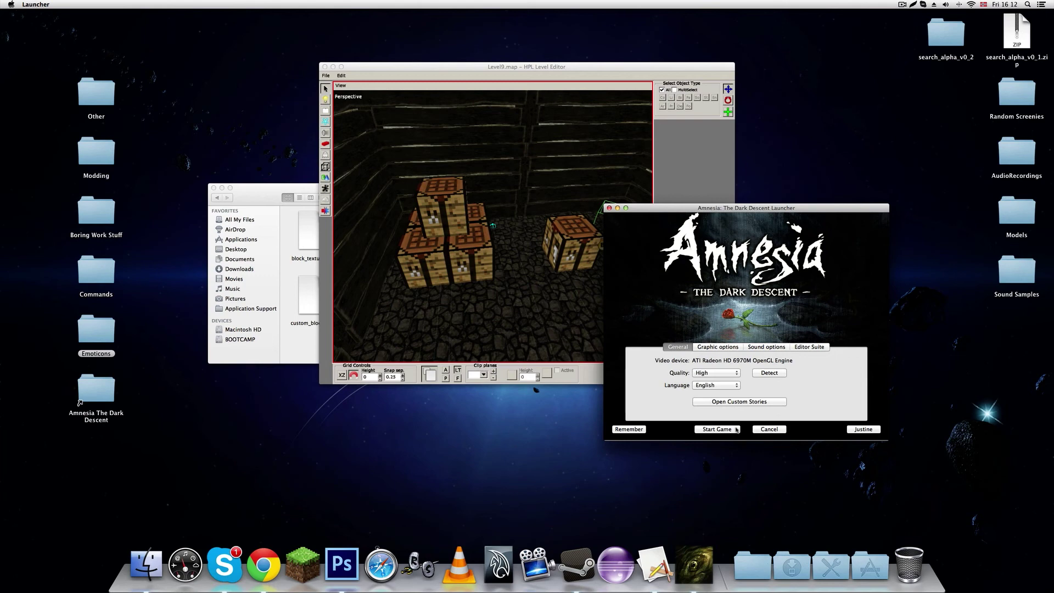
click(511, 170)
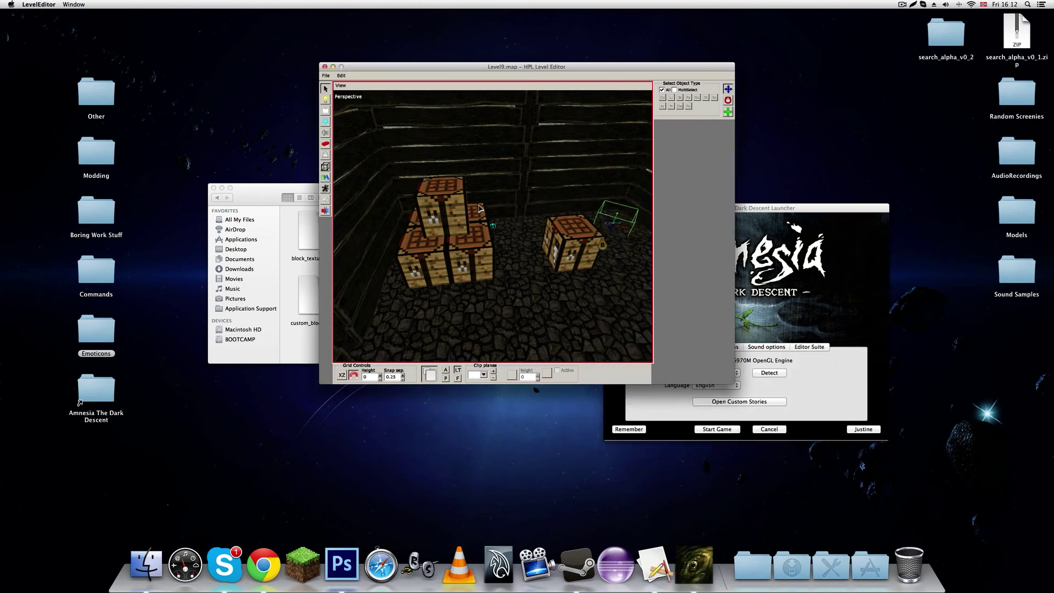
drag(758, 207, 764, 217)
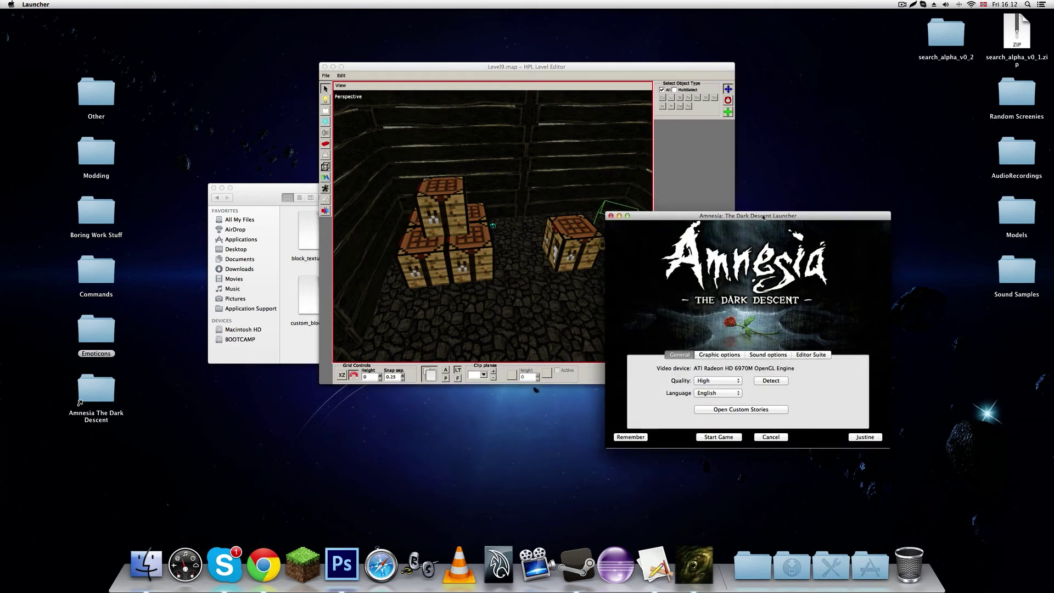
drag(763, 218, 772, 260)
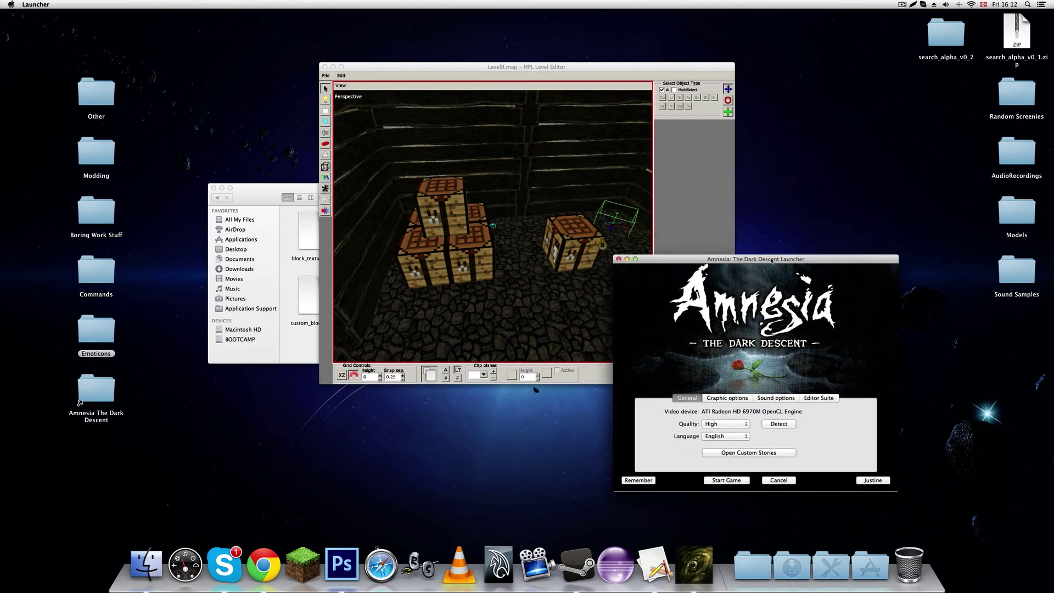
click(540, 94)
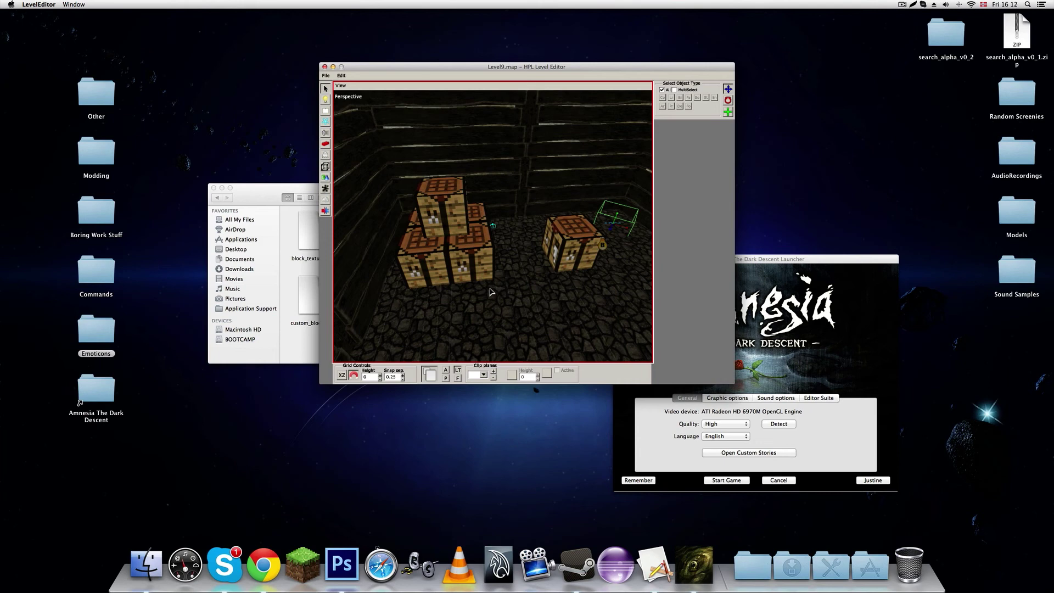
mouse_move(489, 288)
alt+mouse_down()
mouse_move(500, 278)
mouse_move(497, 308)
mouse_move(497, 278)
alt+mouse_up()
alt+scroll(497, 277, up, 3)
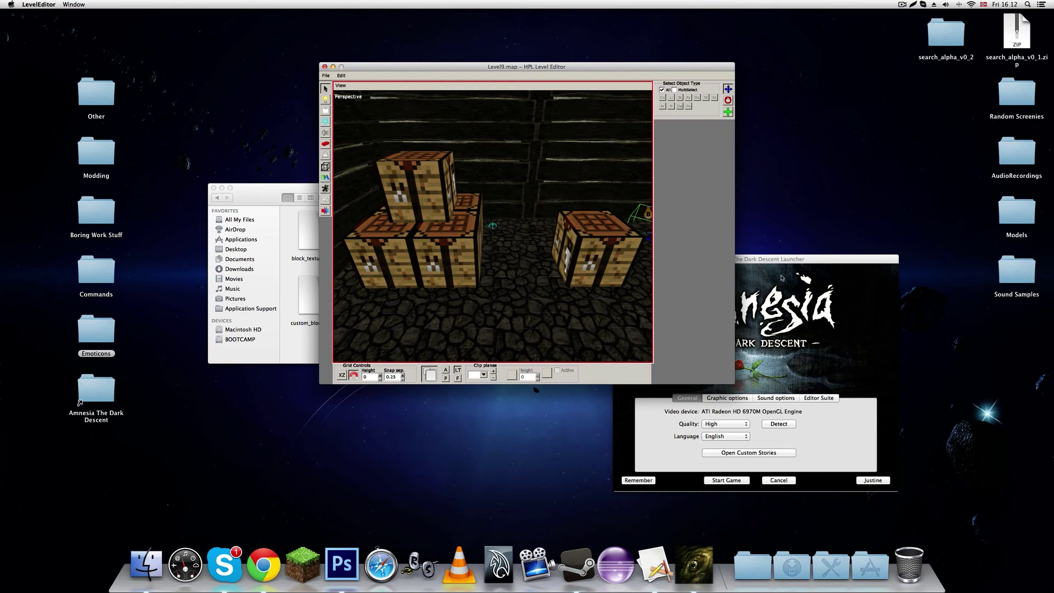
drag(773, 262, 771, 247)
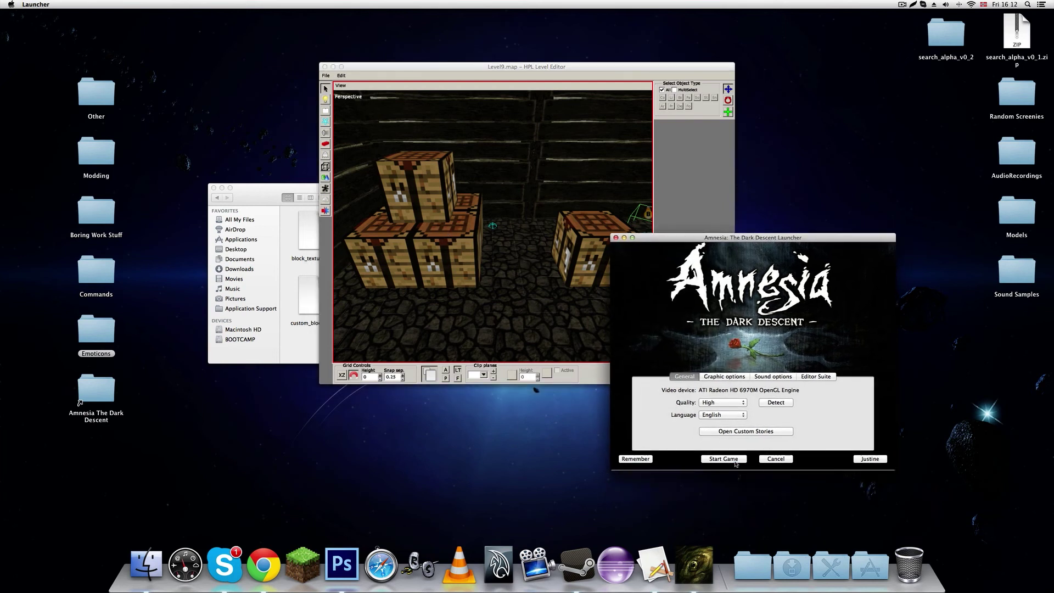
- Start the game from the Amnesia launcher and begin the custom story Tutorial
click(735, 464)
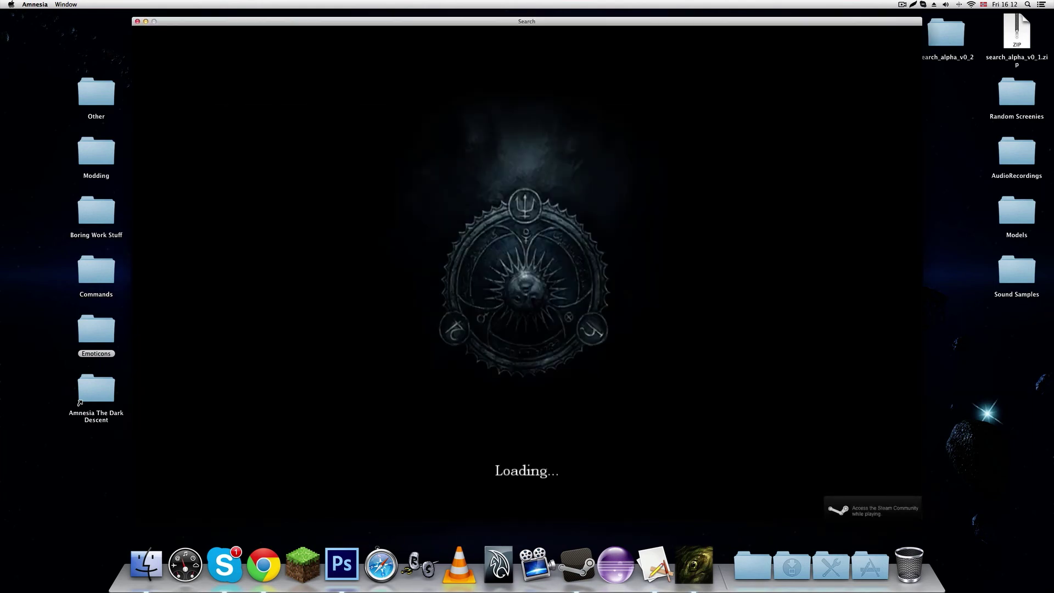
click(468, 325)
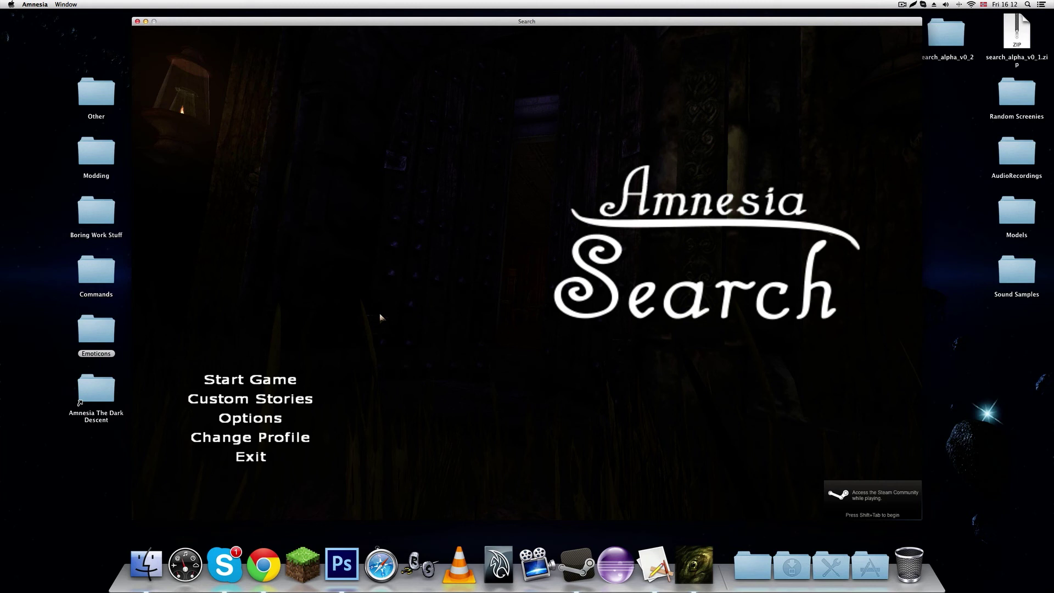
click(295, 406)
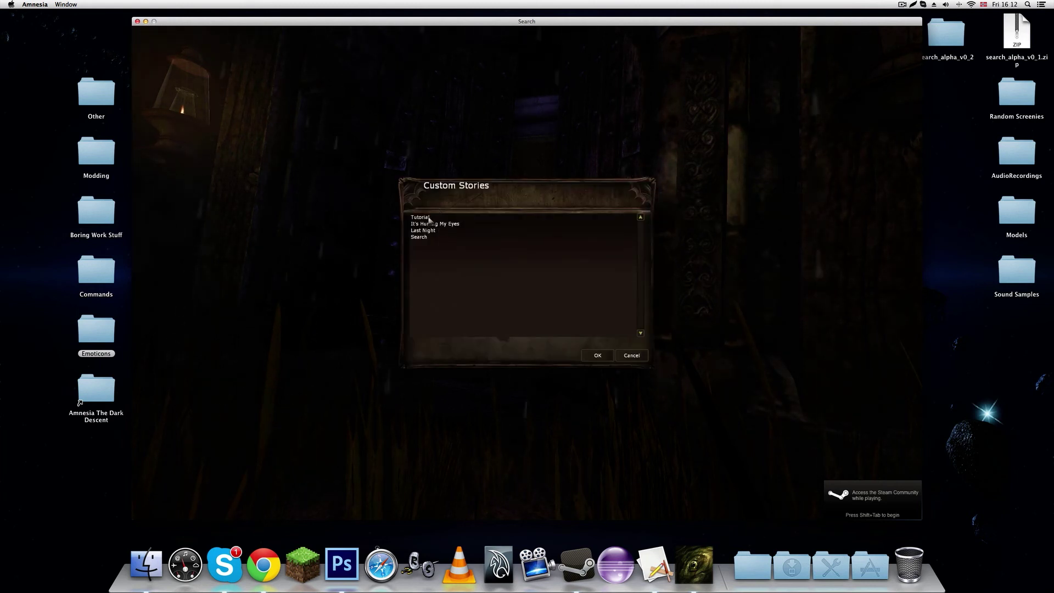
click(429, 219)
click(600, 356)
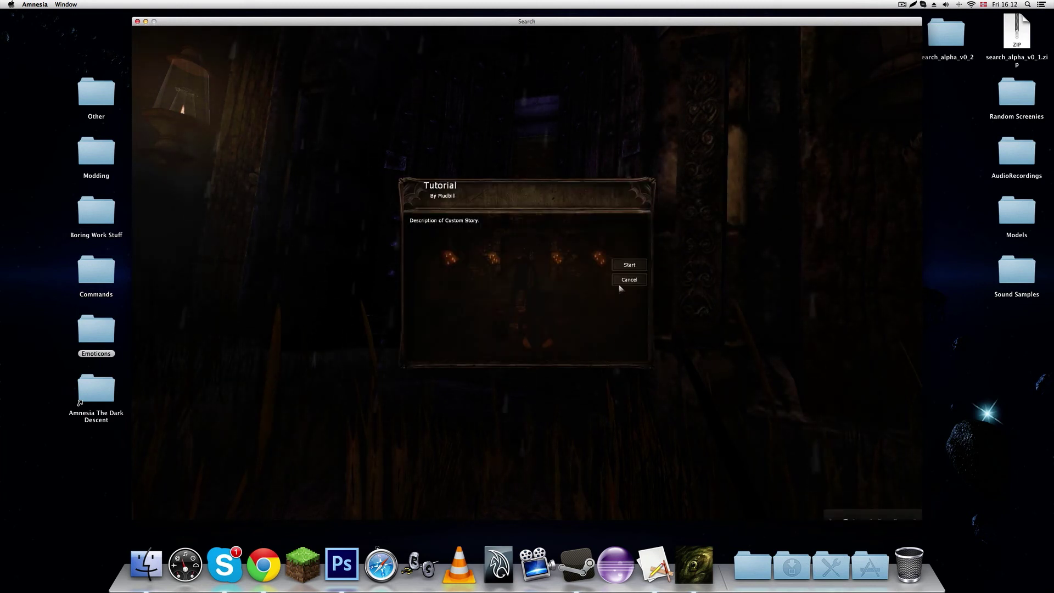
click(630, 264)
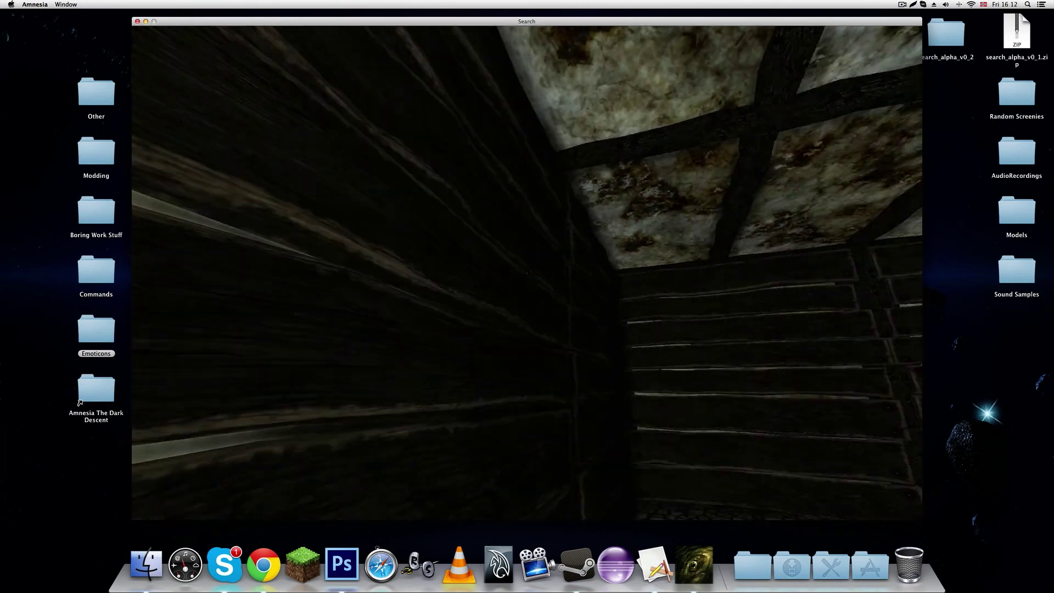
- Walk up to the single block standing apart from the stack, grab it and rotate it in the air
key(w)
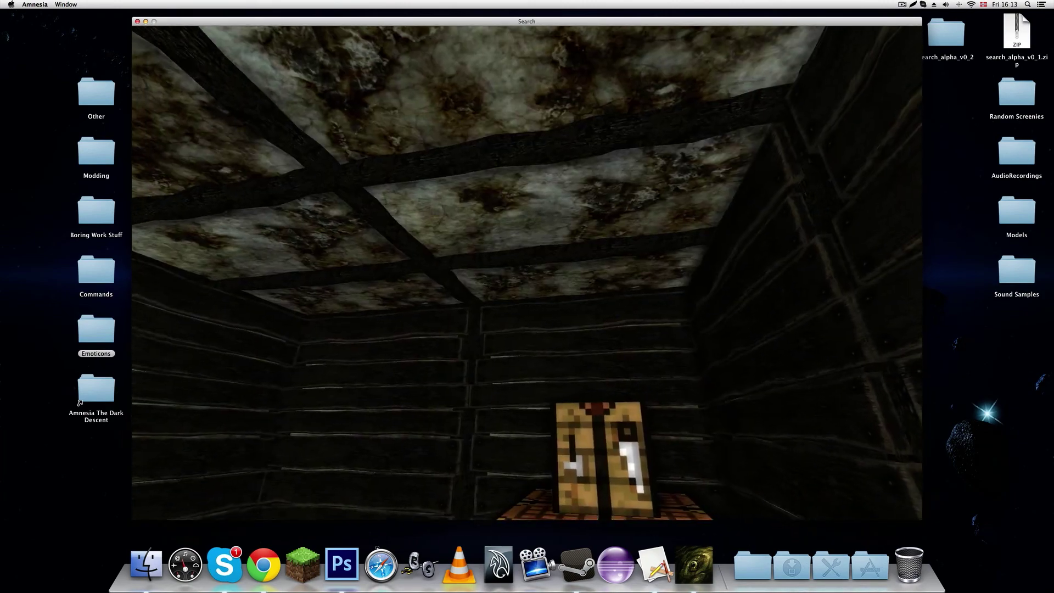
key(w)
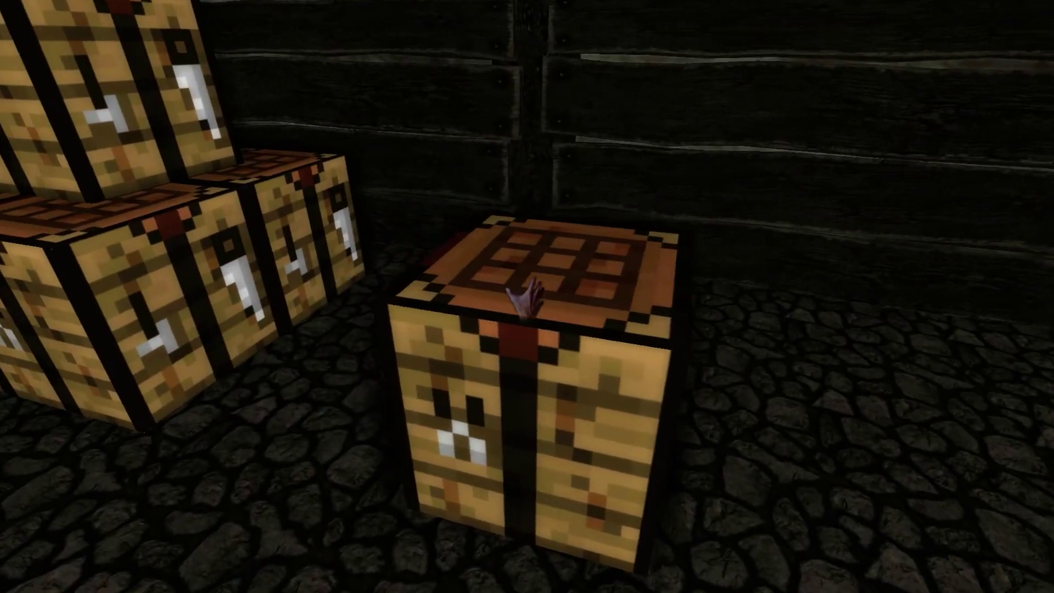
key(w)
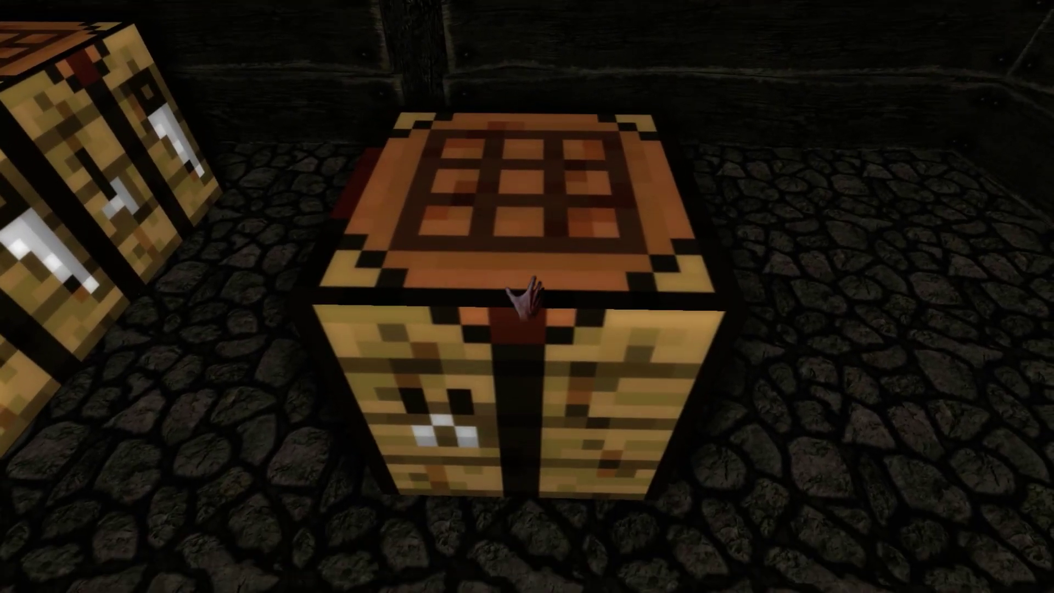
drag(526, 291, 774, 434)
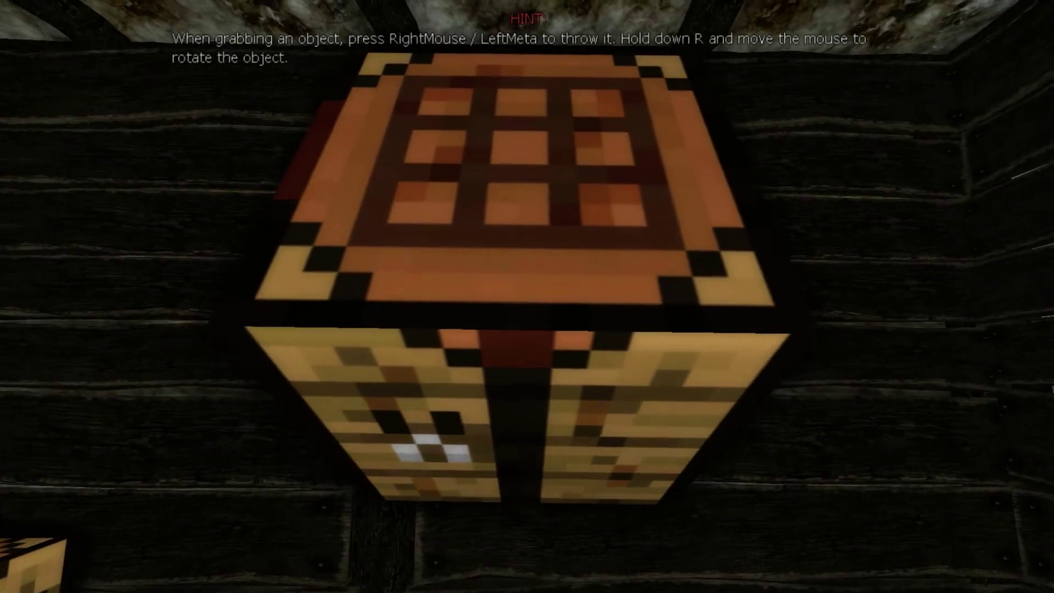
key(r)
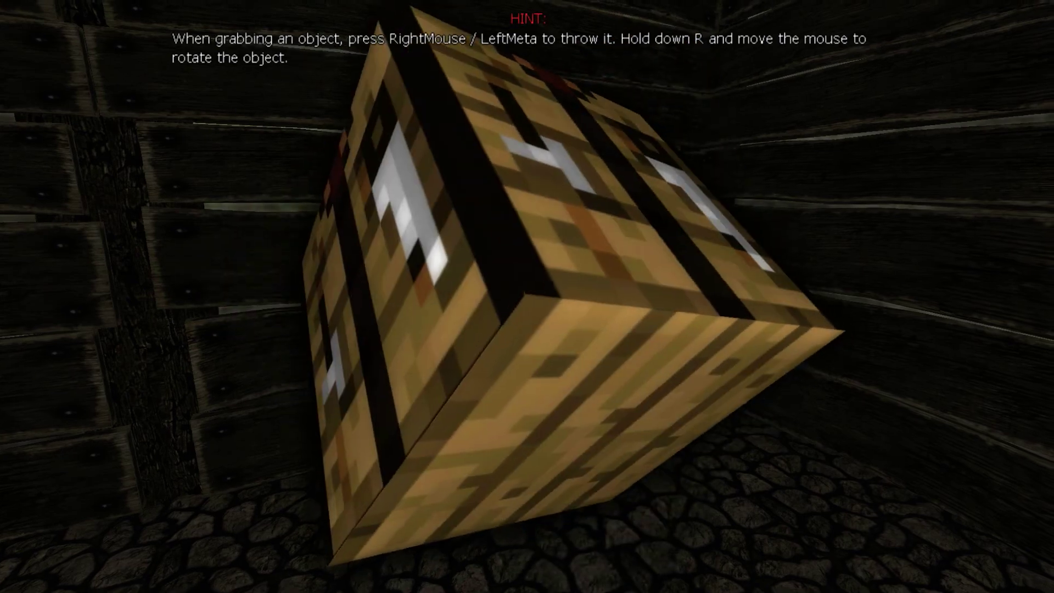